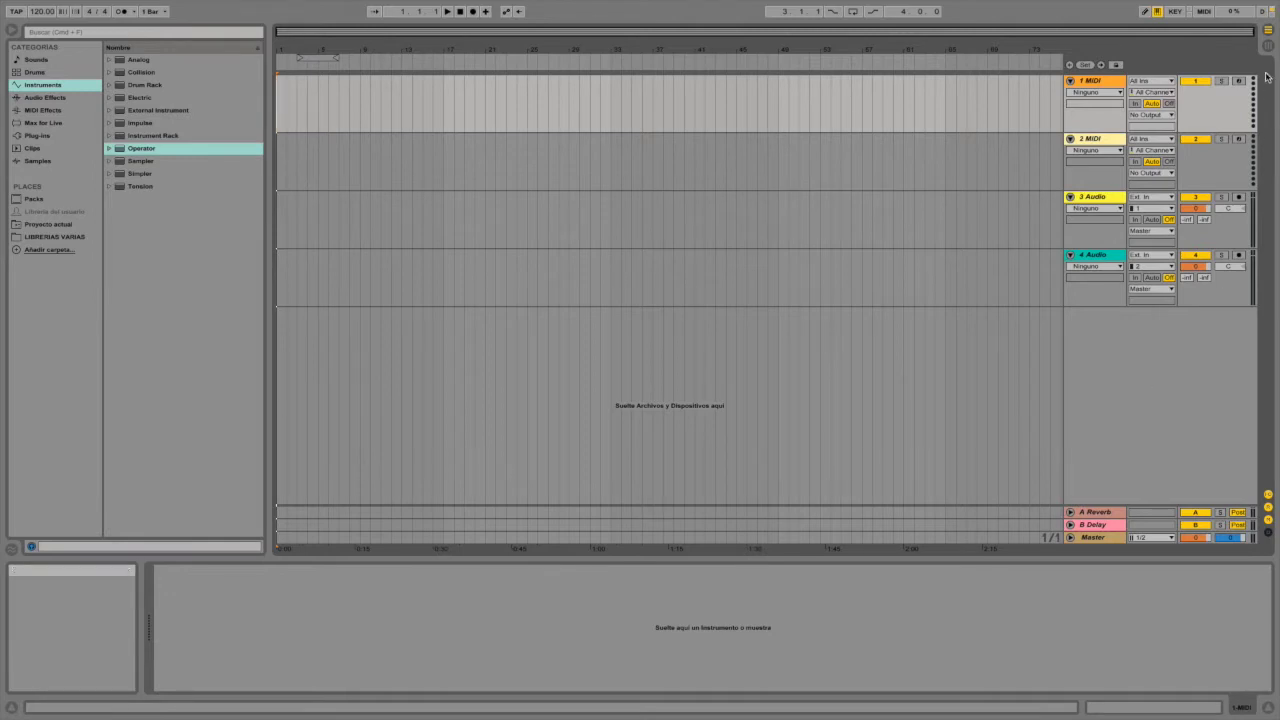
Switch to the Session View to look at its clip grid and mixer, and return to the Arrangement View.
{"action": "left_click", "coordinate": [1268, 30]}
{"action": "left_click", "coordinate": [1268, 30]}
{"action": "left_click", "coordinate": [1269, 46]}
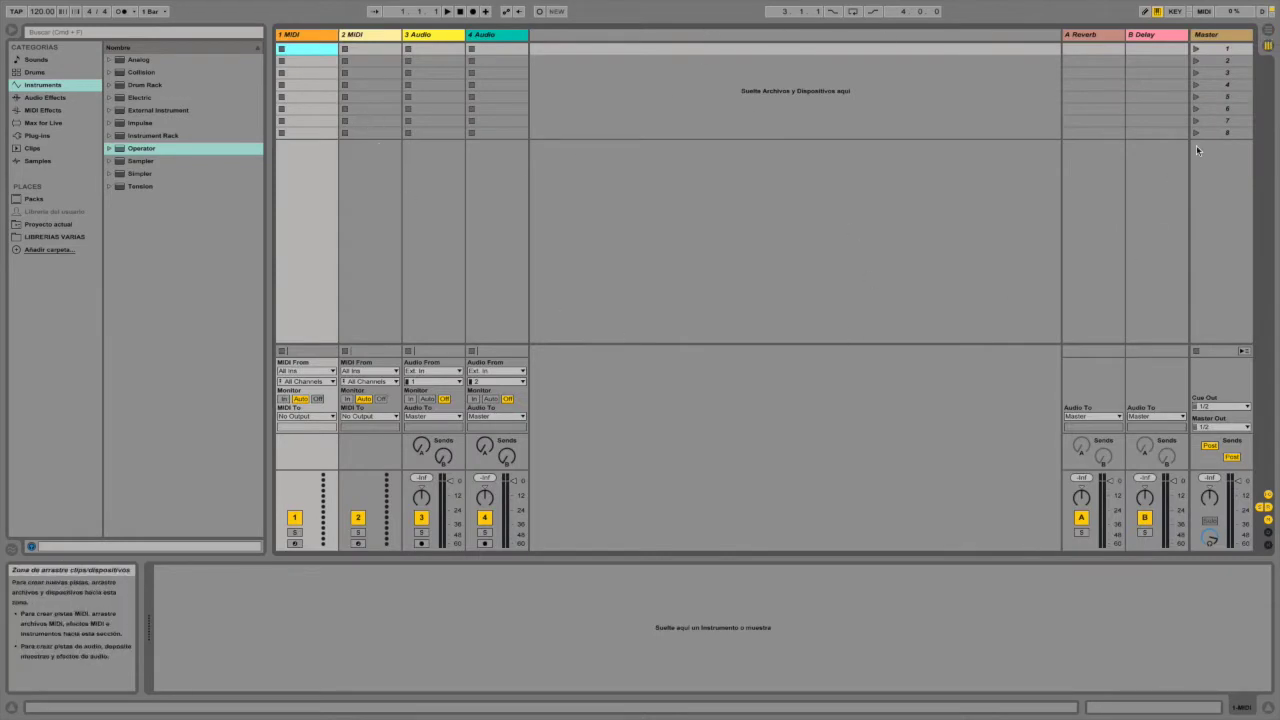
{"action": "left_click", "coordinate": [1268, 31]}
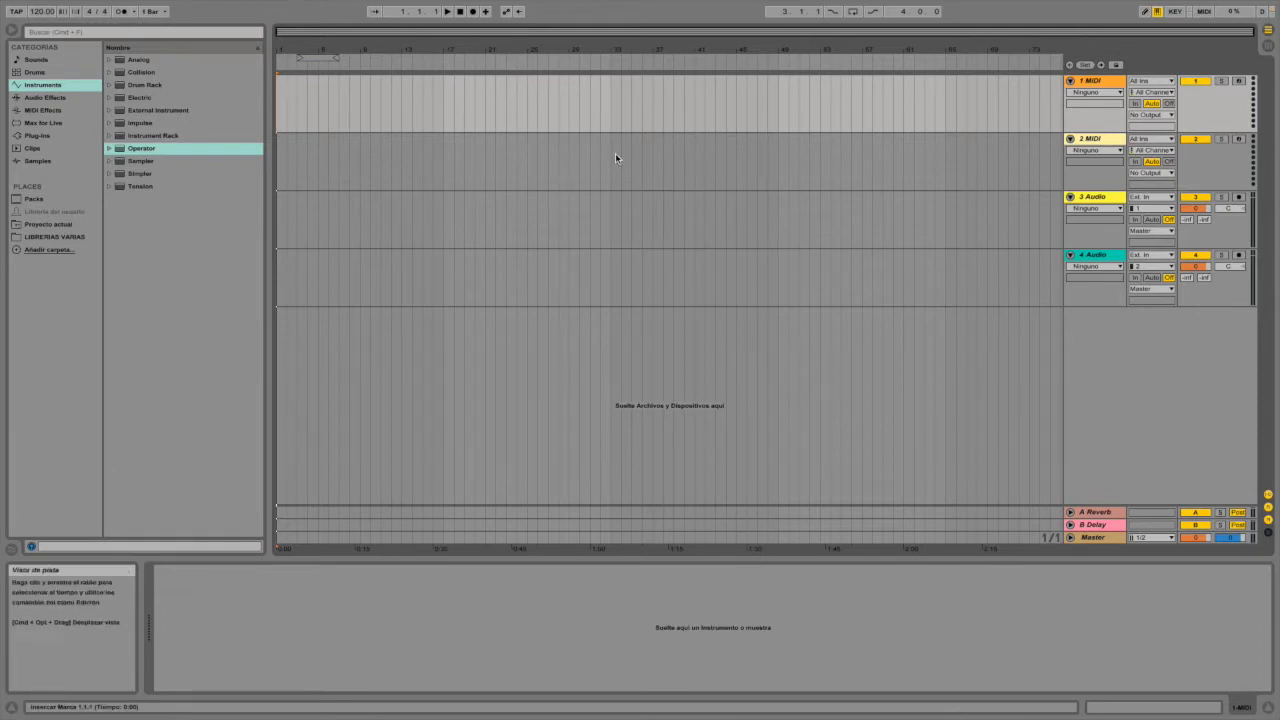
Select the audio and MIDI tracks in turn to compare the two track types, ending on track 3 Audio.
{"action": "left_click", "coordinate": [1104, 198]}
{"action": "left_click", "coordinate": [1098, 139]}
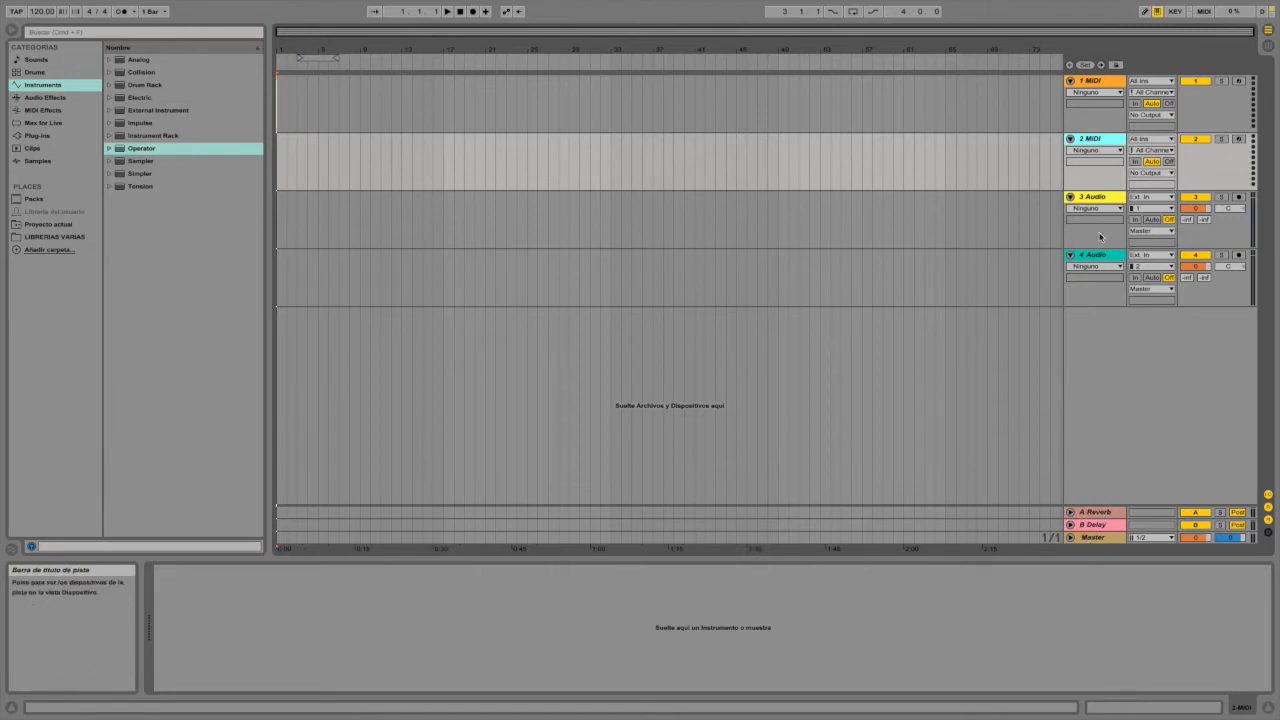
{"action": "left_click", "coordinate": [1093, 82]}
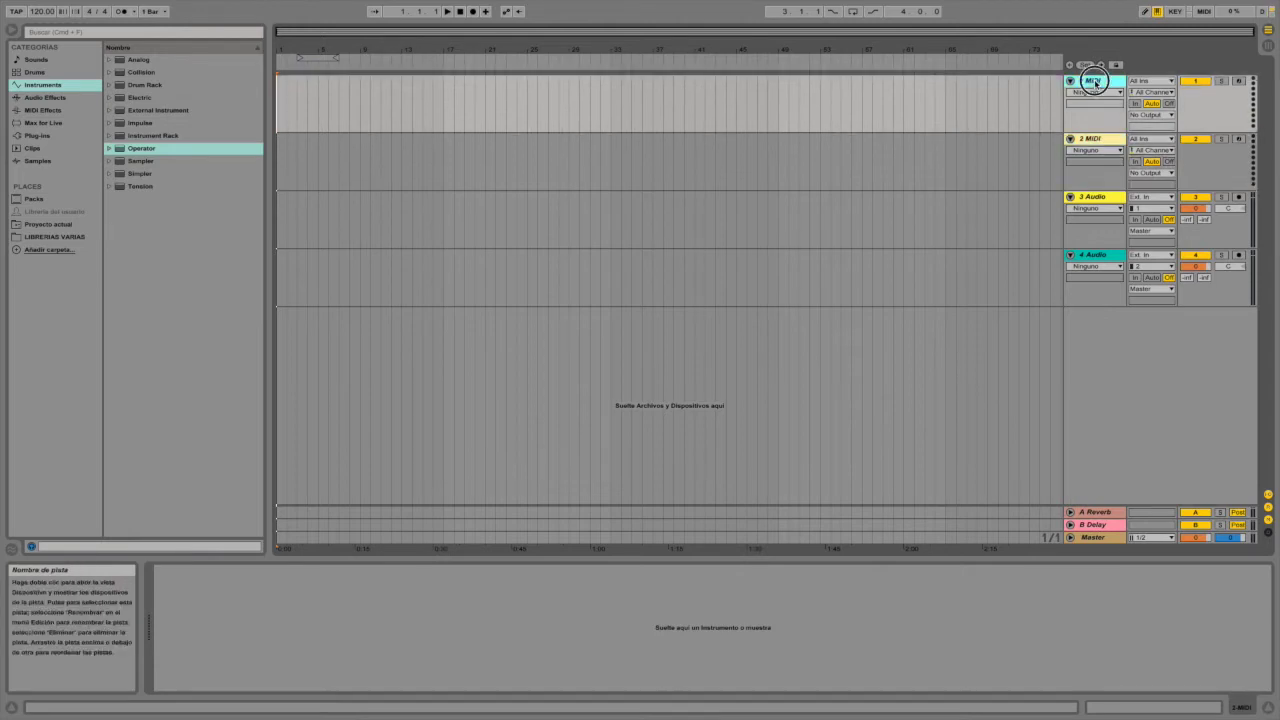
{"action": "left_click", "coordinate": [1097, 198]}
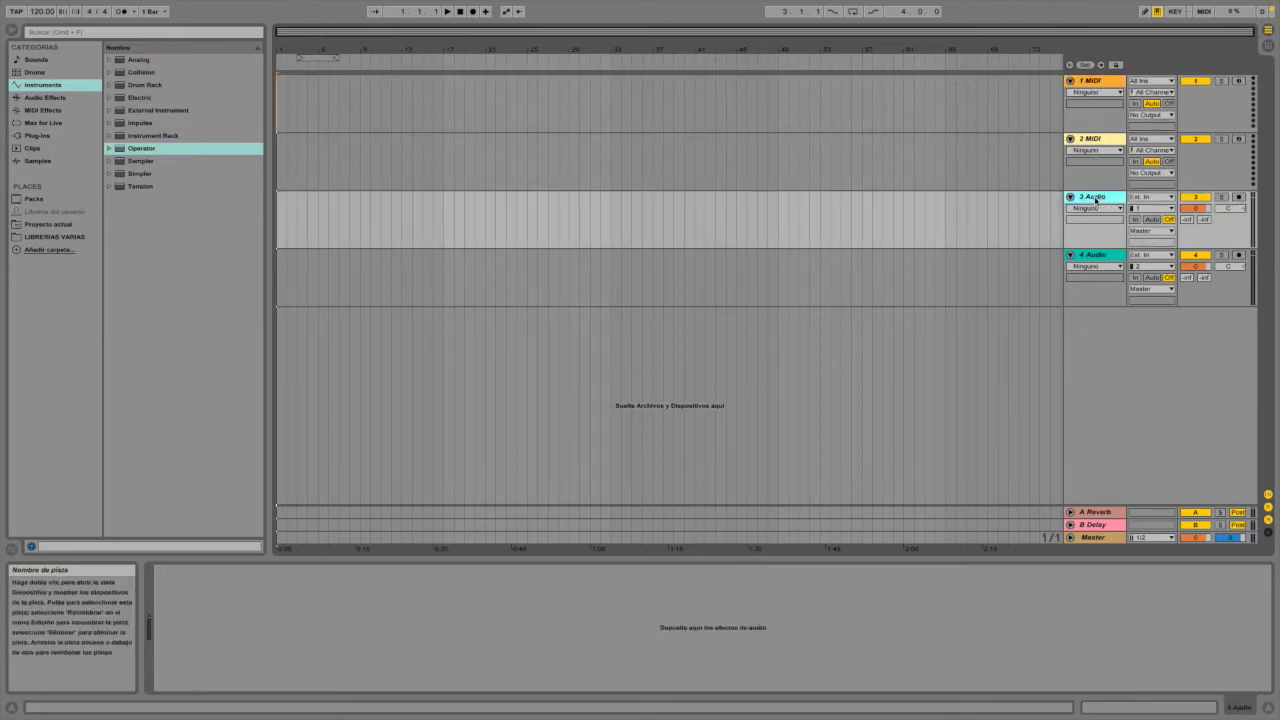
Place the library clip Breakbeat Claves-92bpm on track 3 Audio at bar 33 and play it.
{"action": "left_click", "coordinate": [37, 135]}
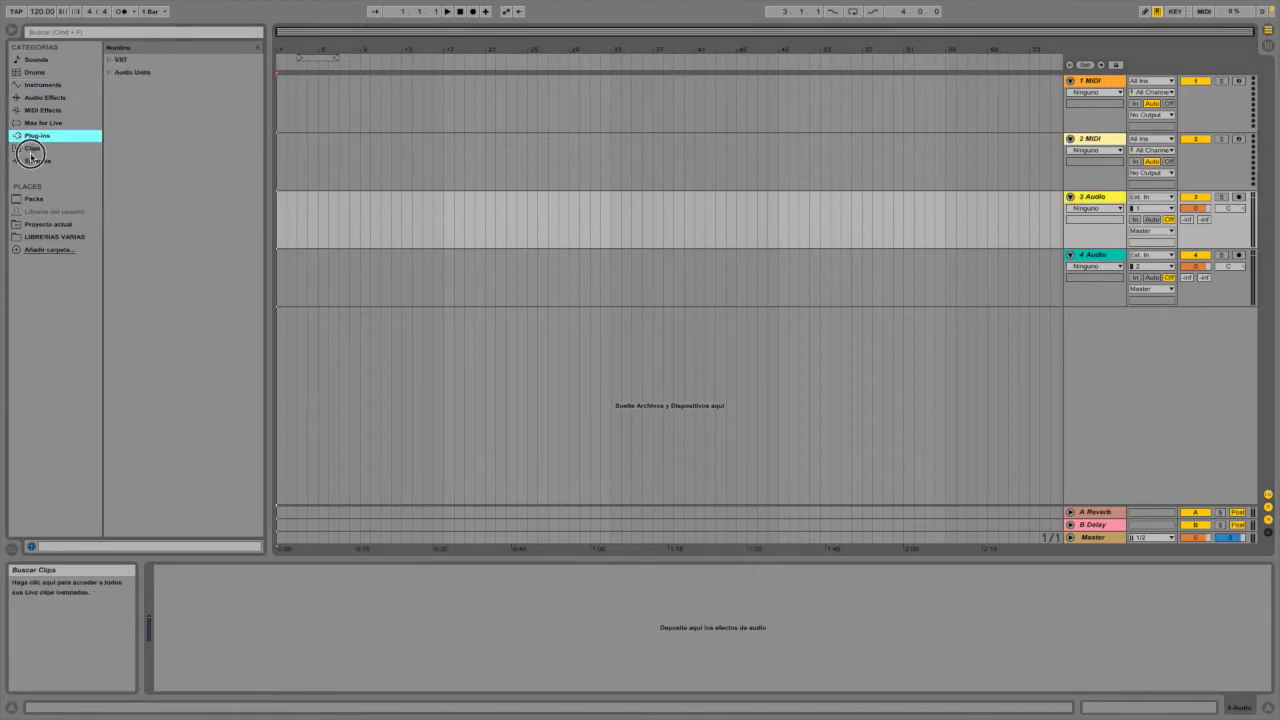
{"action": "left_click", "coordinate": [33, 150]}
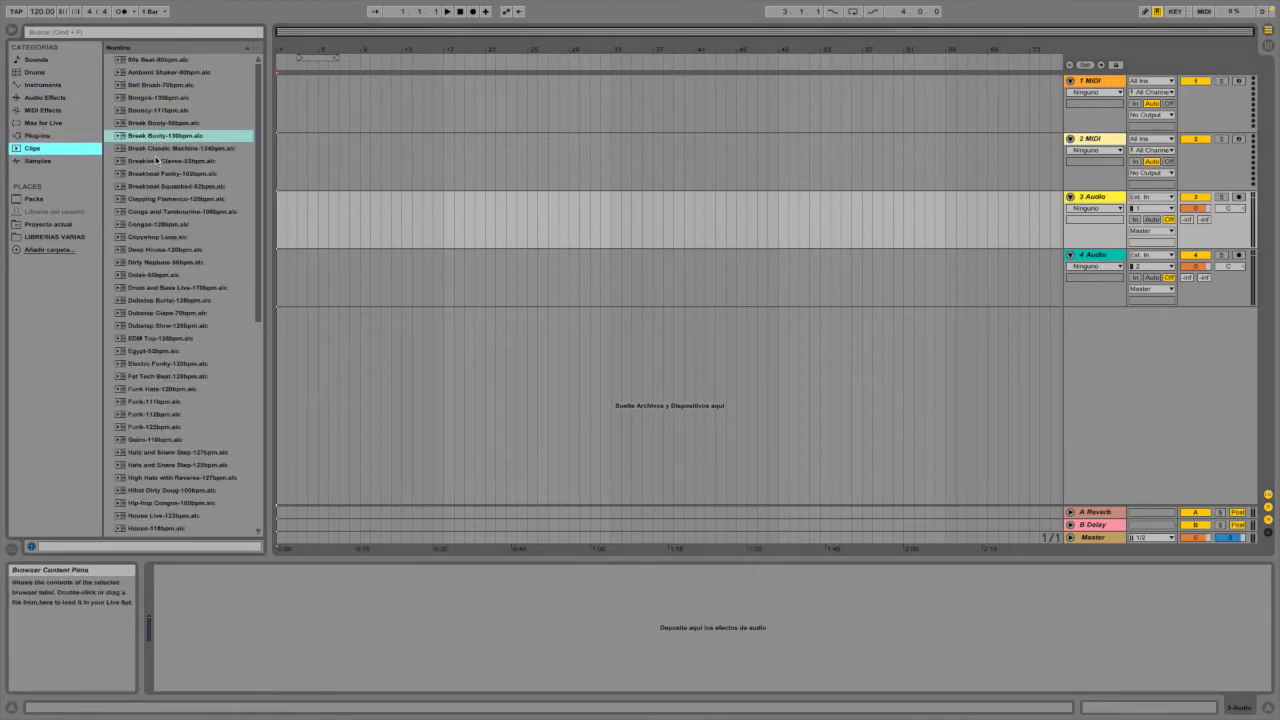
{"action": "left_click_drag", "start_coordinate": [155, 162], "coordinate": [620, 212]}
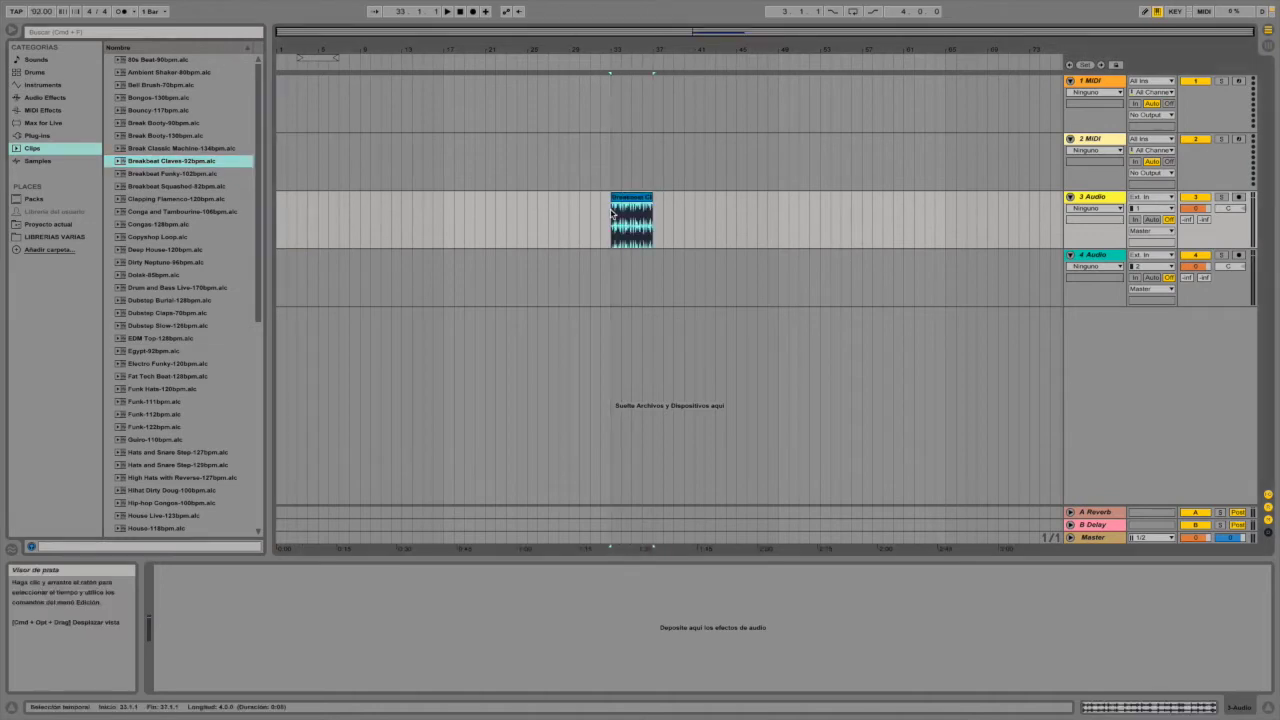
{"action": "left_click", "coordinate": [628, 66]}
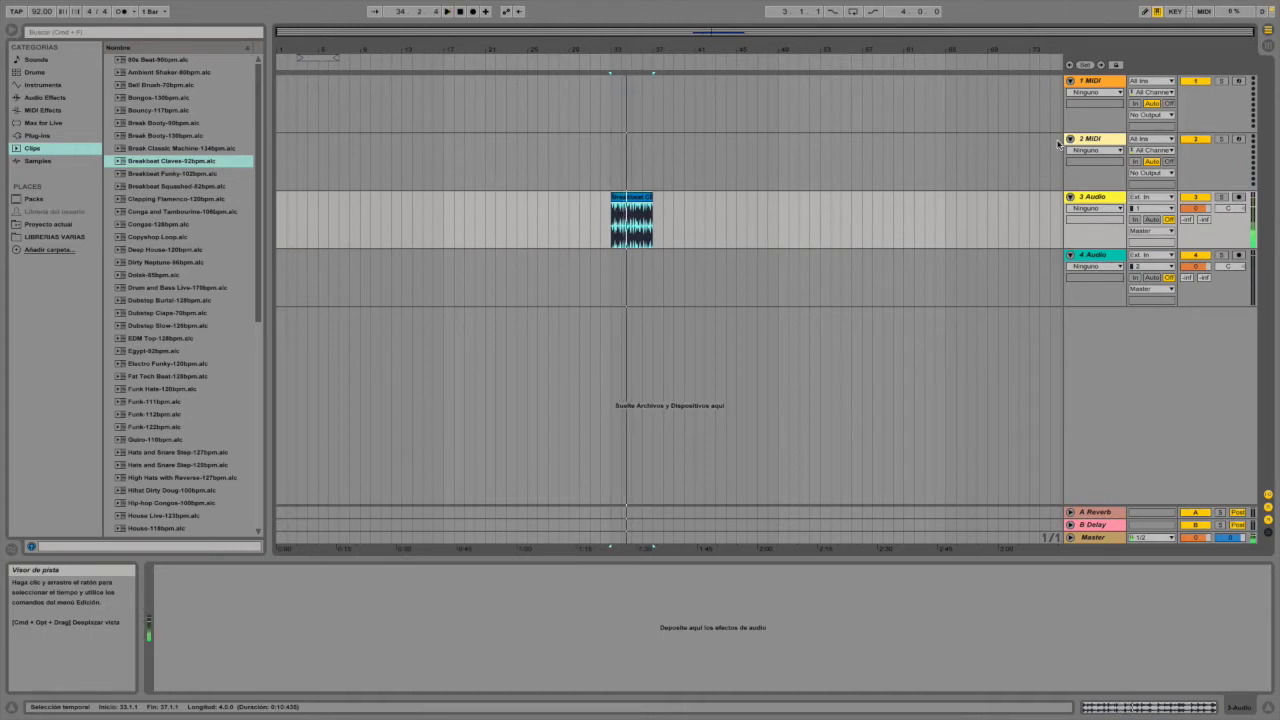
Insert an empty MIDI clip on track 2 MIDI spanning bars 33 to 37 and open it in the note editor.
{"action": "left_click", "coordinate": [1100, 160]}
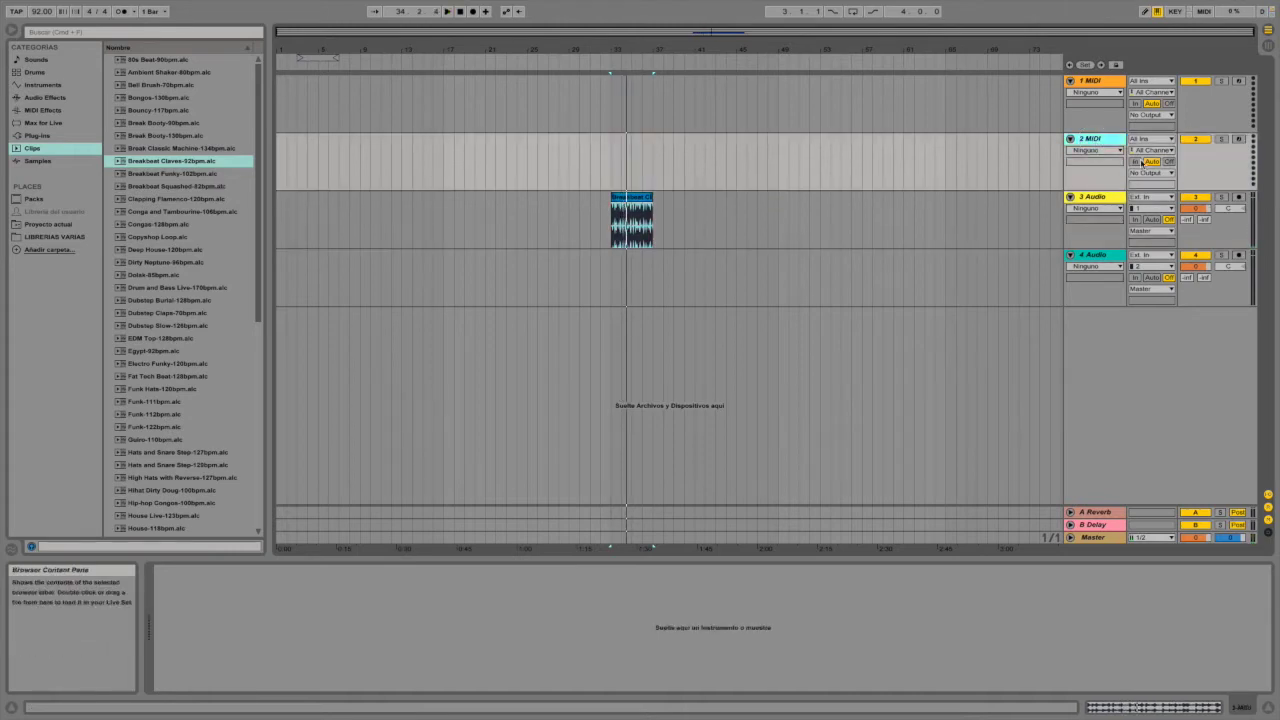
{"action": "left_click_drag", "start_coordinate": [612, 169], "coordinate": [642, 157]}
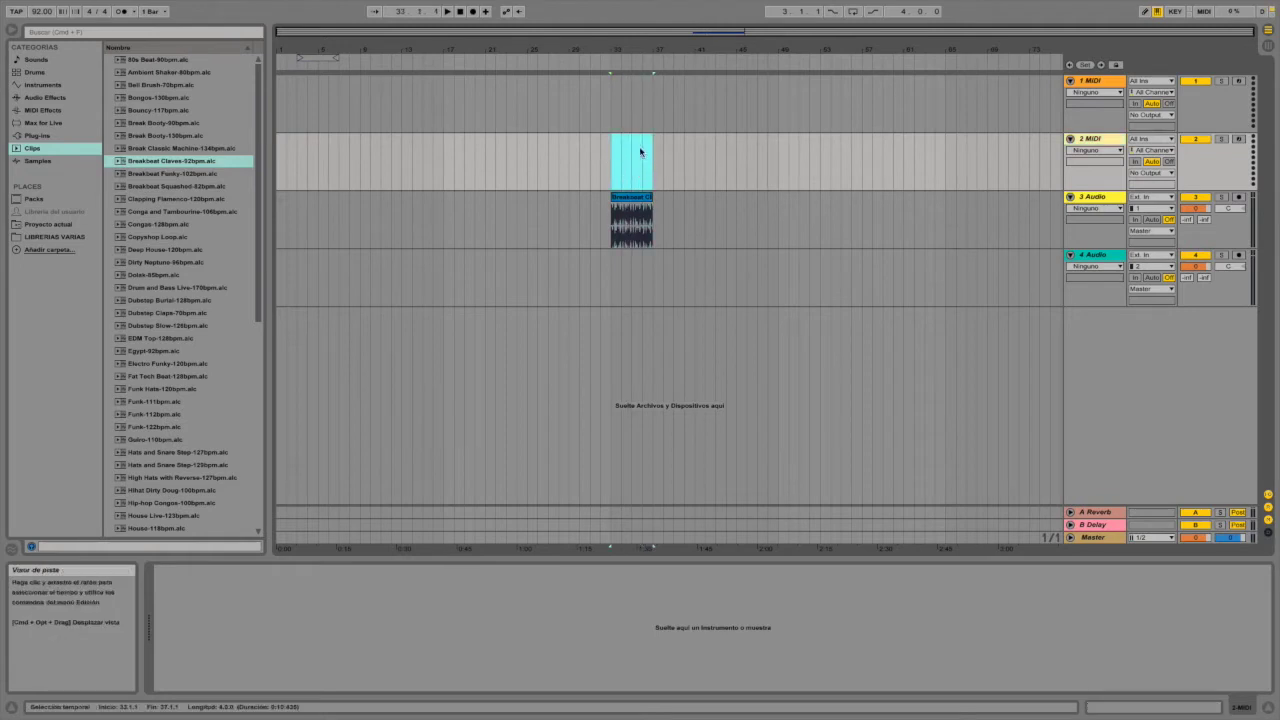
{"action": "left_click", "coordinate": [618, 158]}
{"action": "left_click_drag", "start_coordinate": [609, 158], "coordinate": [649, 160]}
{"action": "right_click", "coordinate": [637, 143]}
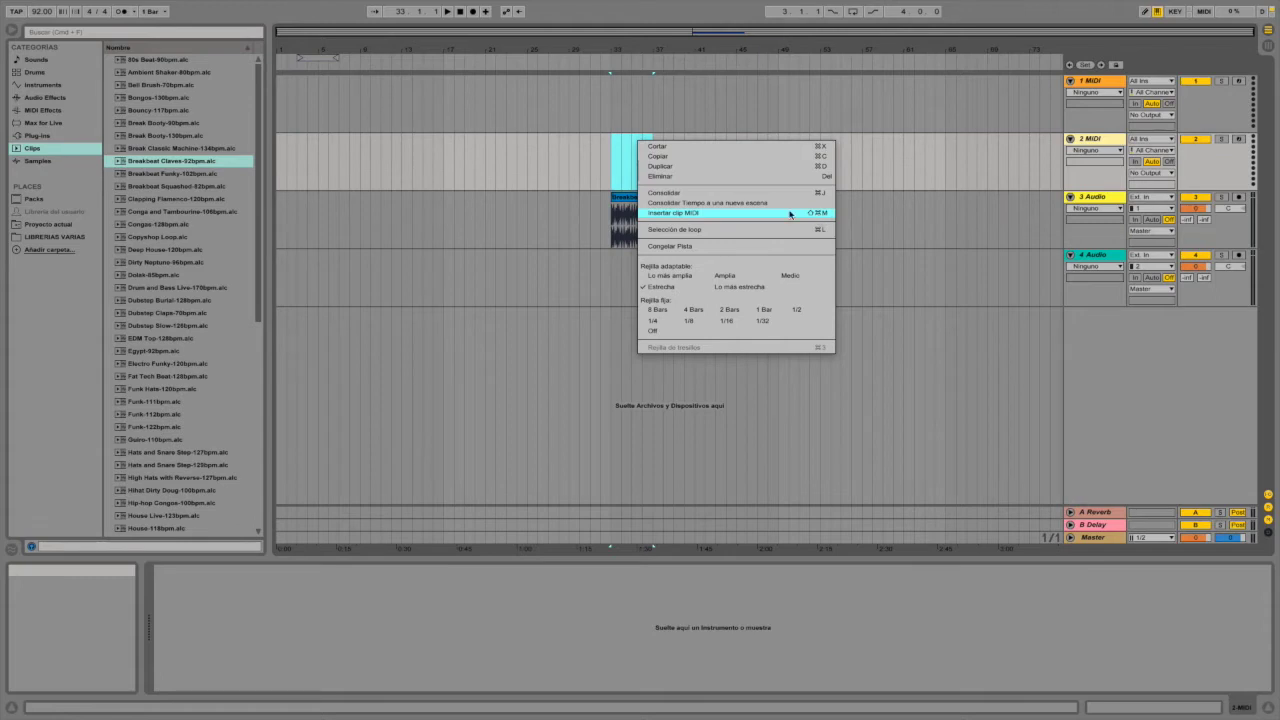
{"action": "left_click", "coordinate": [671, 214]}
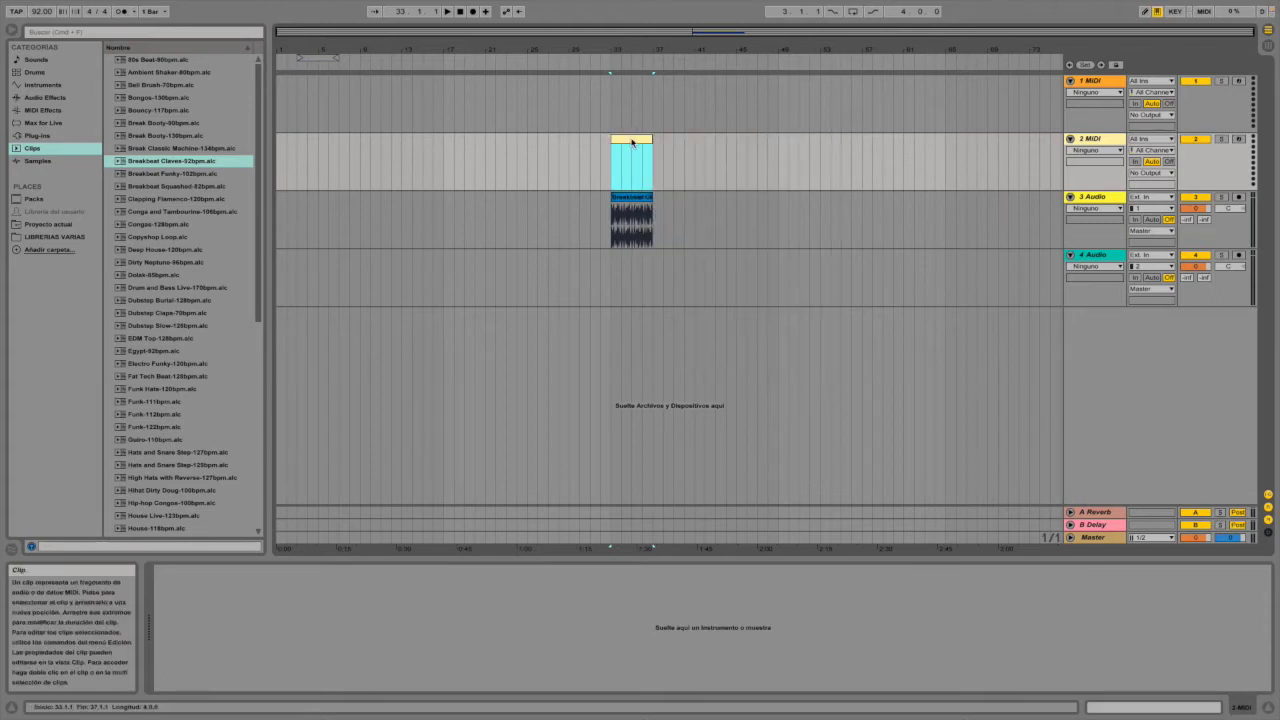
{"action": "left_click", "coordinate": [631, 138]}
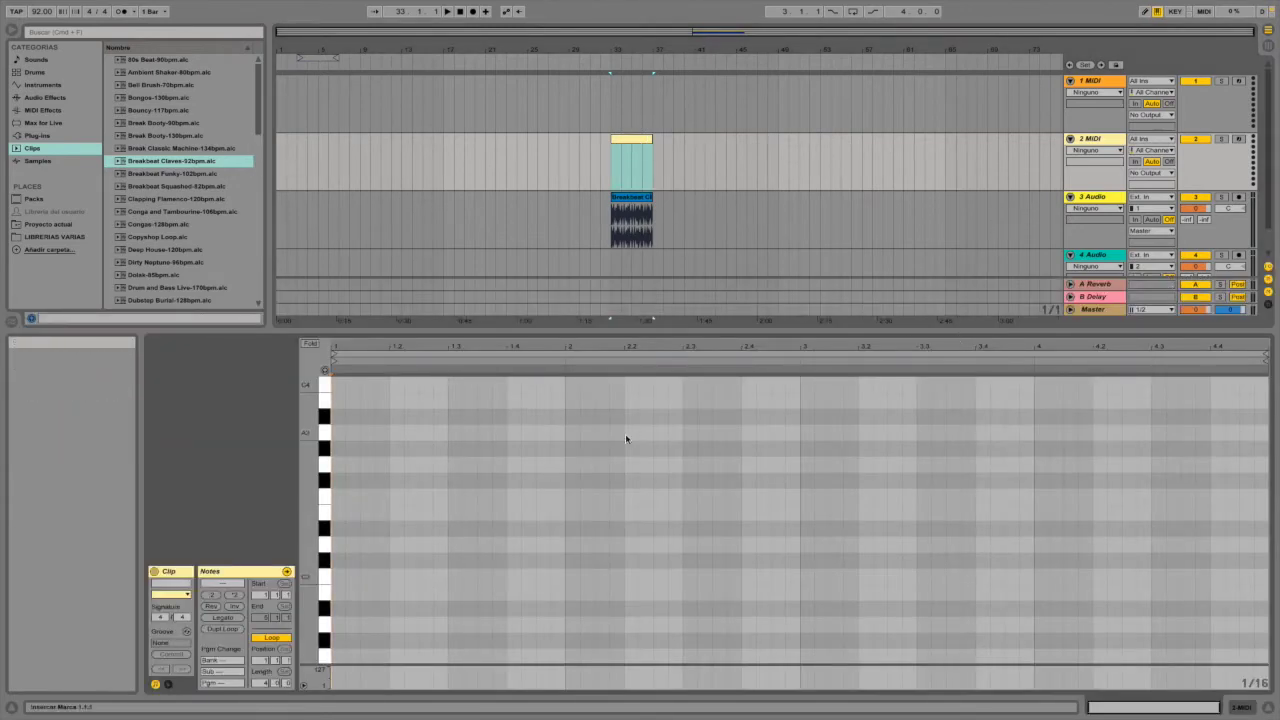
{"action": "left_click_drag", "start_coordinate": [324, 430], "coordinate": [335, 570]}
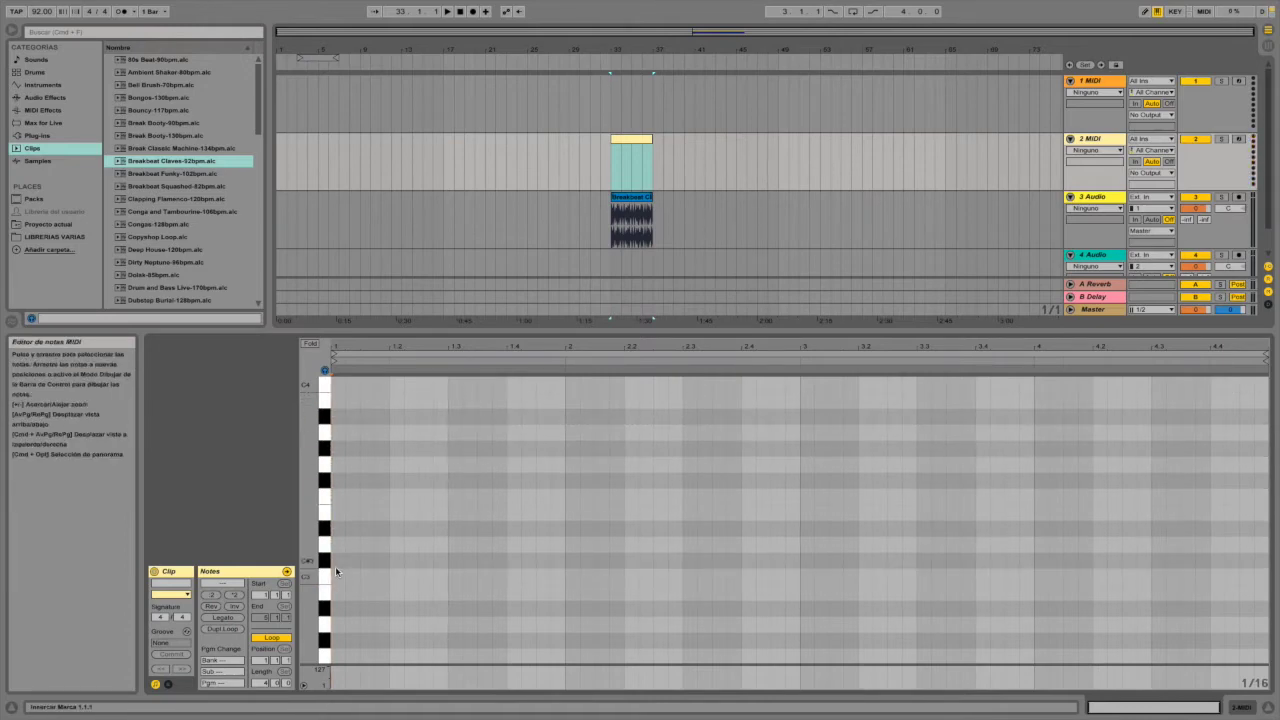
Arm track 2 MIDI for recording, try out a few notes from the computer keyboard, and close the clip editor.
{"action": "left_click", "coordinate": [1238, 139]}
{"action": "key", "text": "f"}
{"action": "key", "text": "j"}
{"action": "key", "text": "k"}
{"action": "key", "text": "d"}
{"action": "key", "text": "g"}
{"action": "key", "text": "j"}
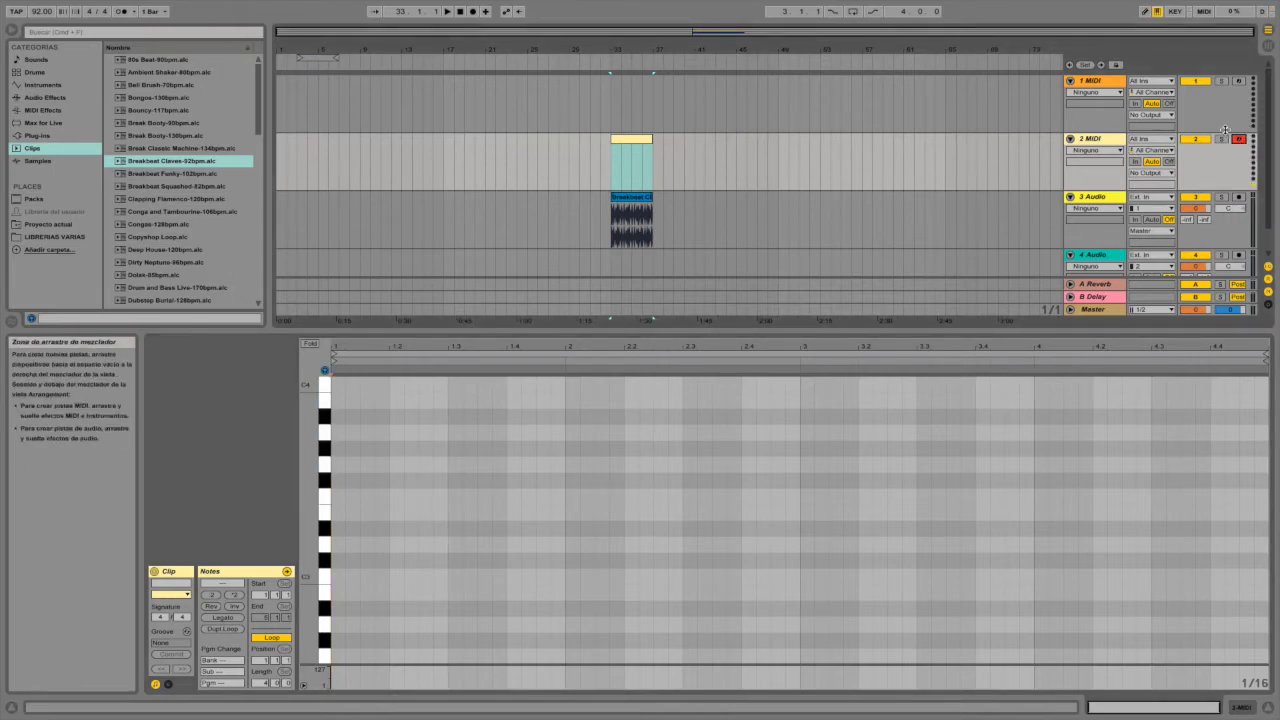
{"action": "double_click", "coordinate": [663, 325]}
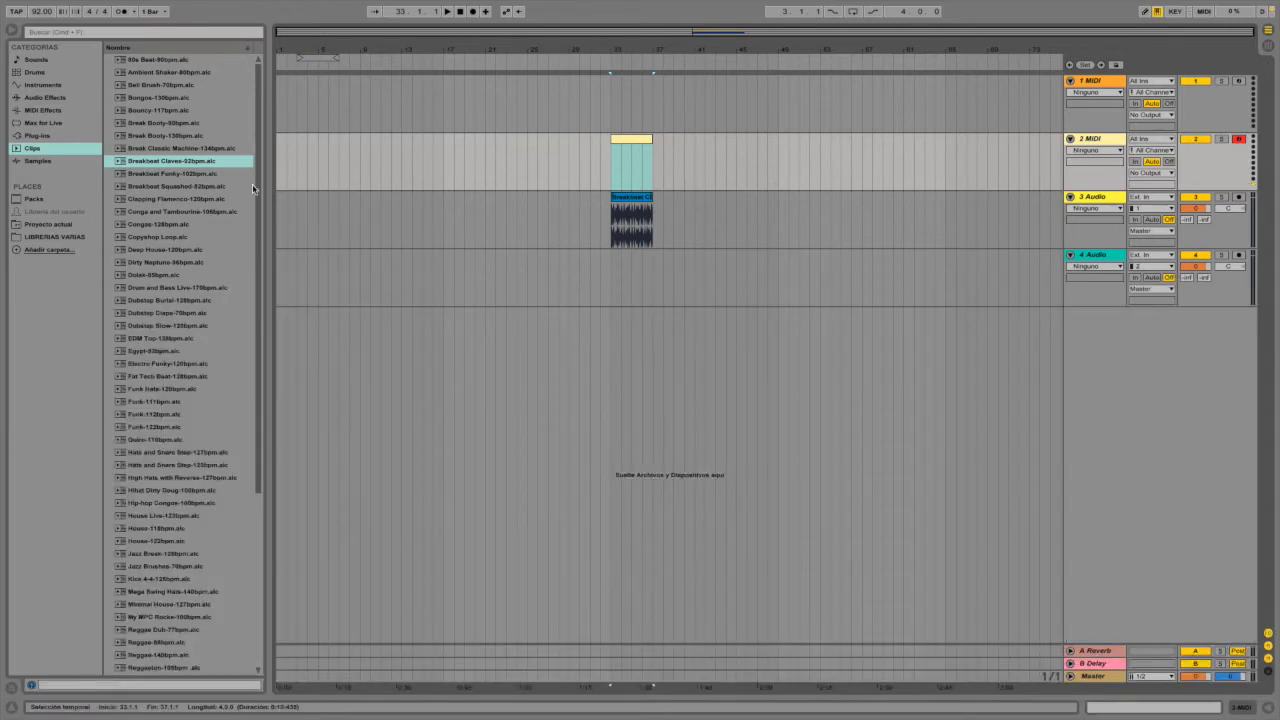
Load the Operator instrument onto track 2 and set its oscillator A waveform to Saw 3.
{"action": "left_click", "coordinate": [37, 137]}
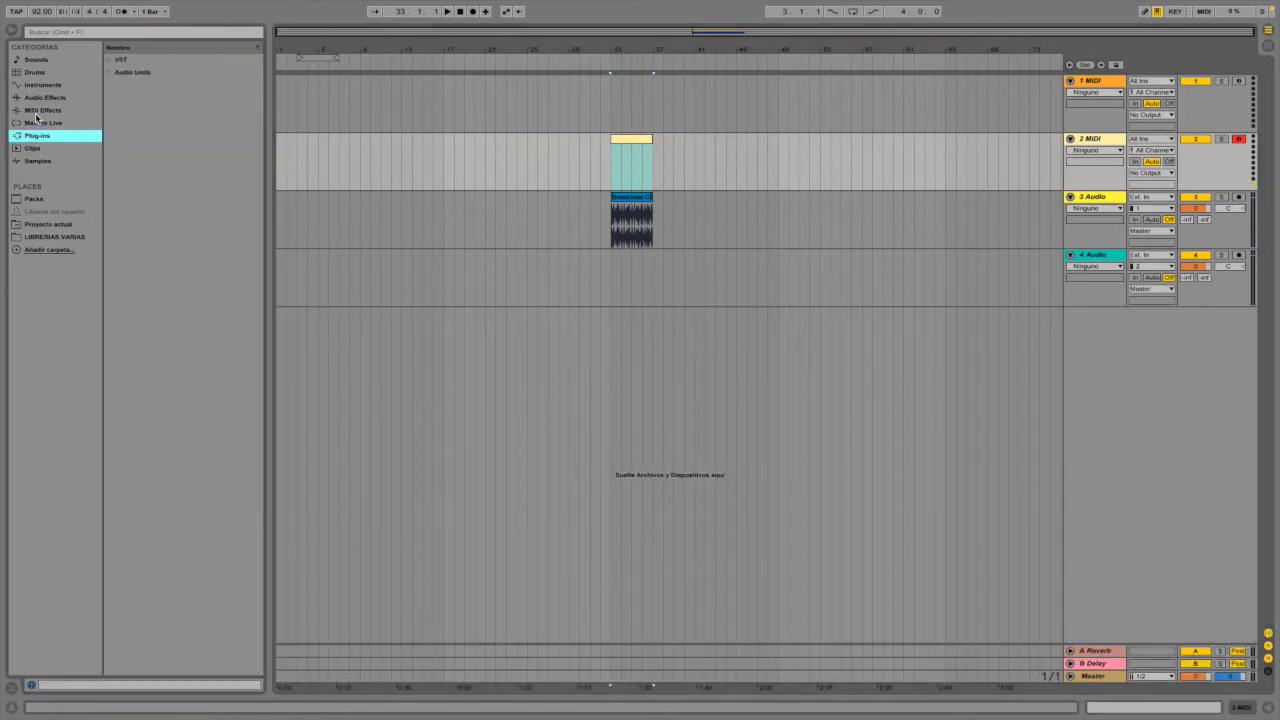
{"action": "left_click", "coordinate": [40, 98]}
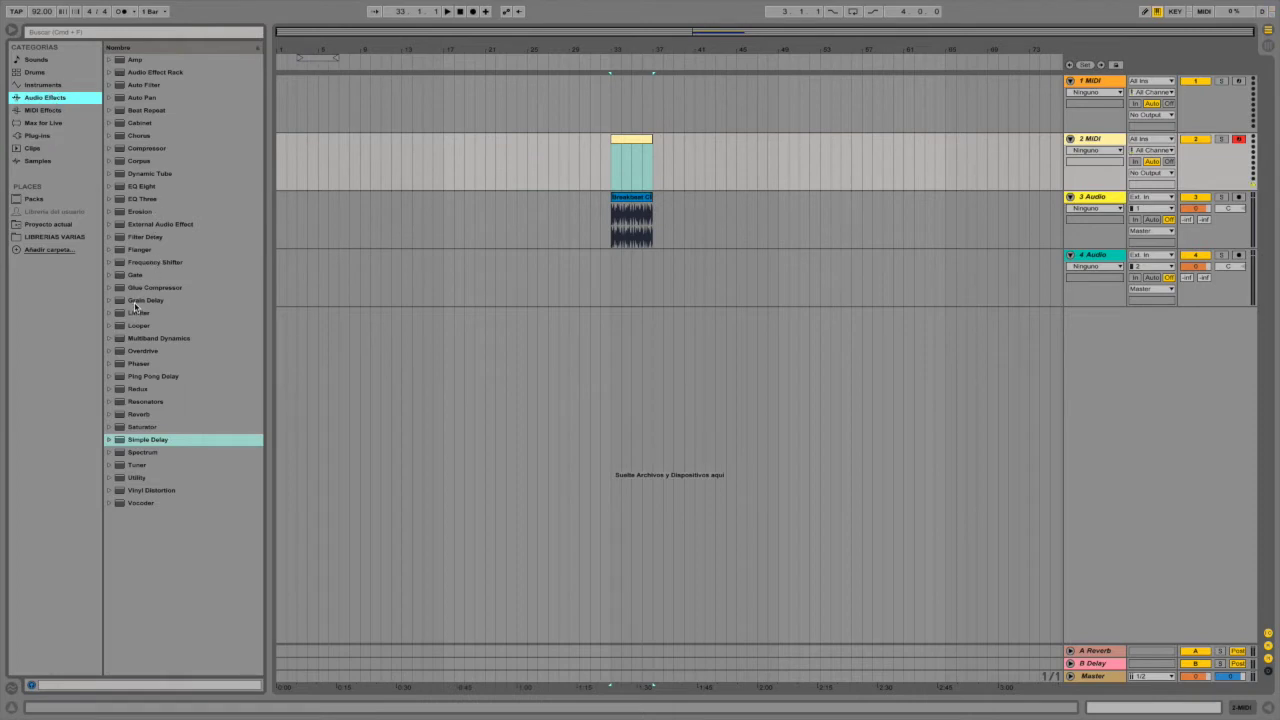
{"action": "left_click", "coordinate": [38, 85]}
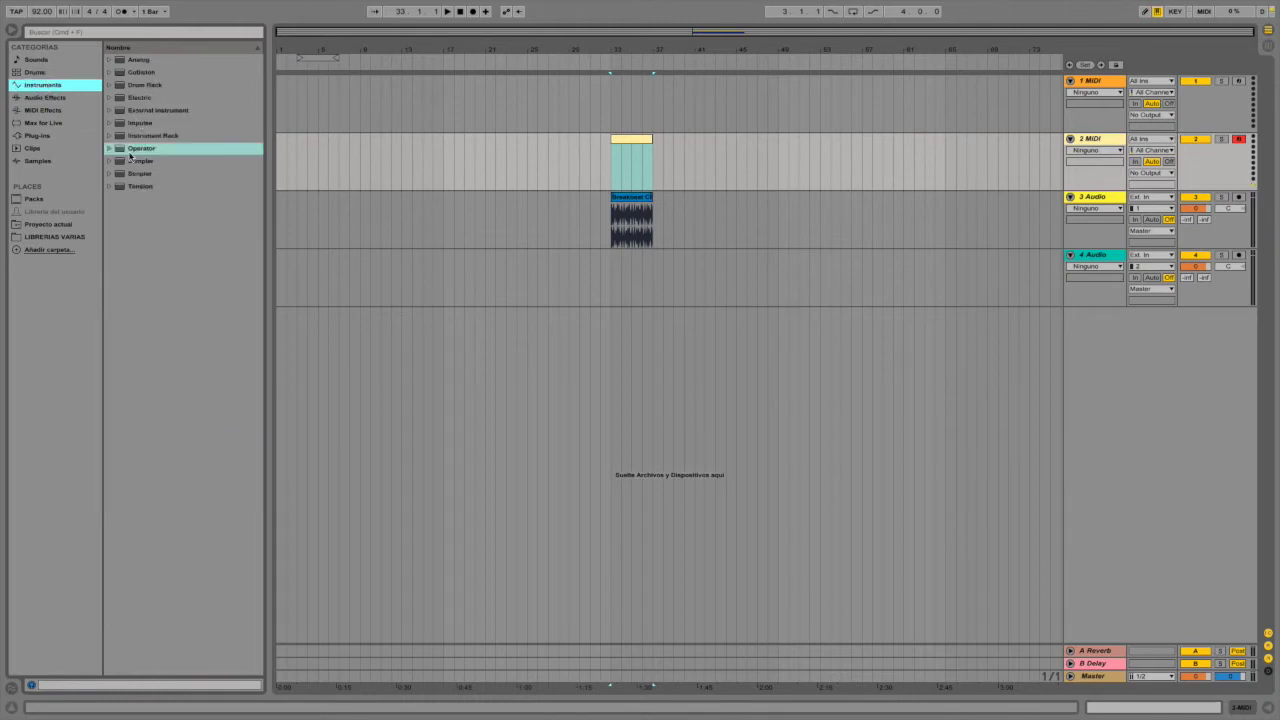
{"action": "left_click_drag", "start_coordinate": [116, 151], "coordinate": [686, 163]}
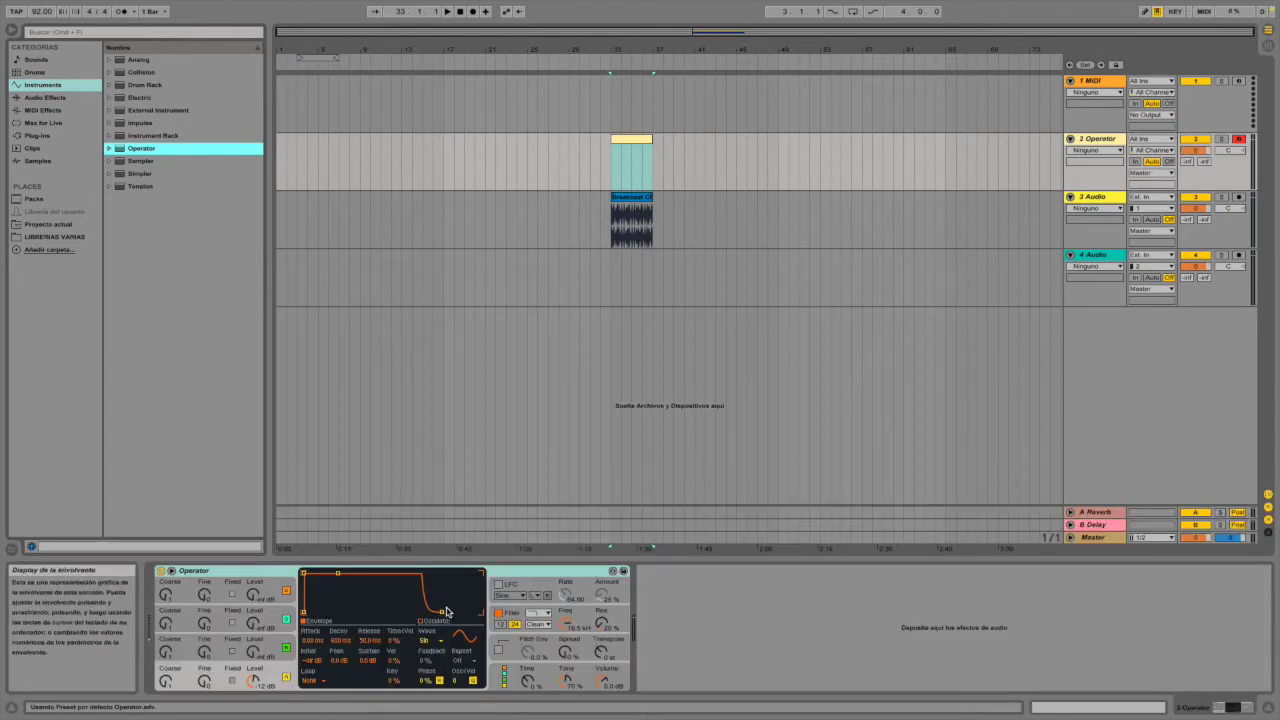
{"action": "left_click", "coordinate": [426, 642]}
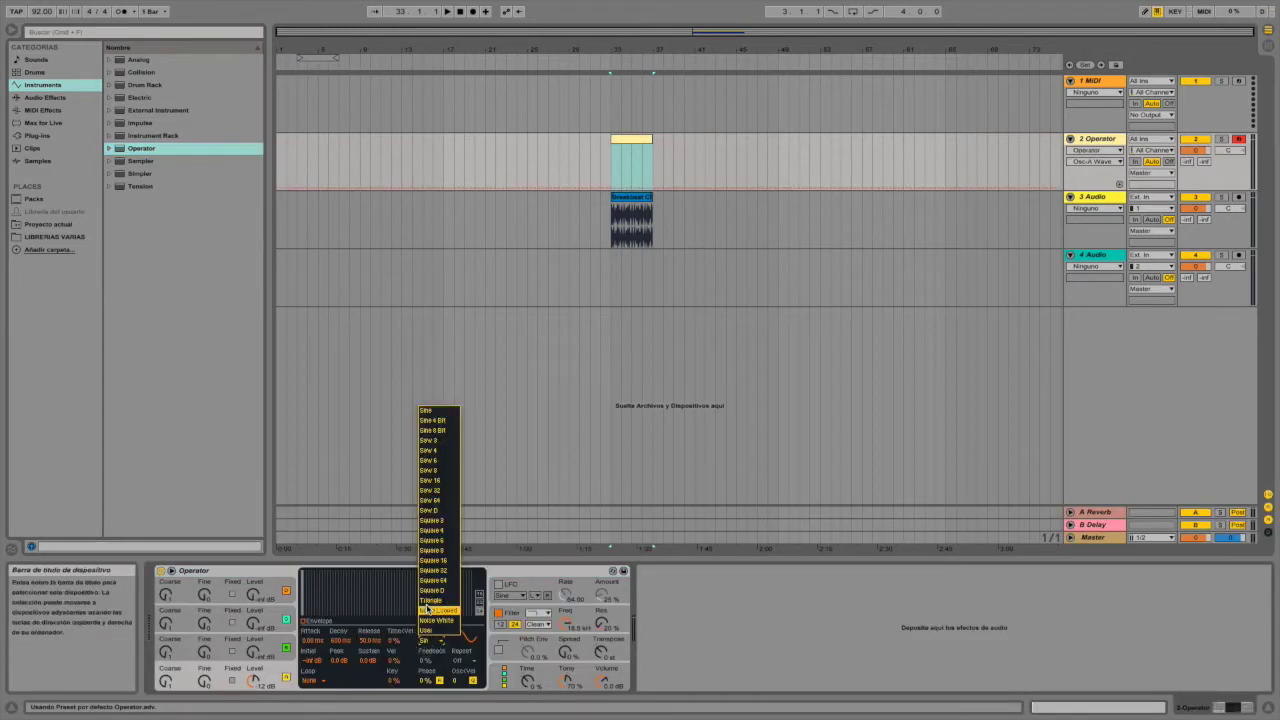
{"action": "left_click", "coordinate": [429, 440]}
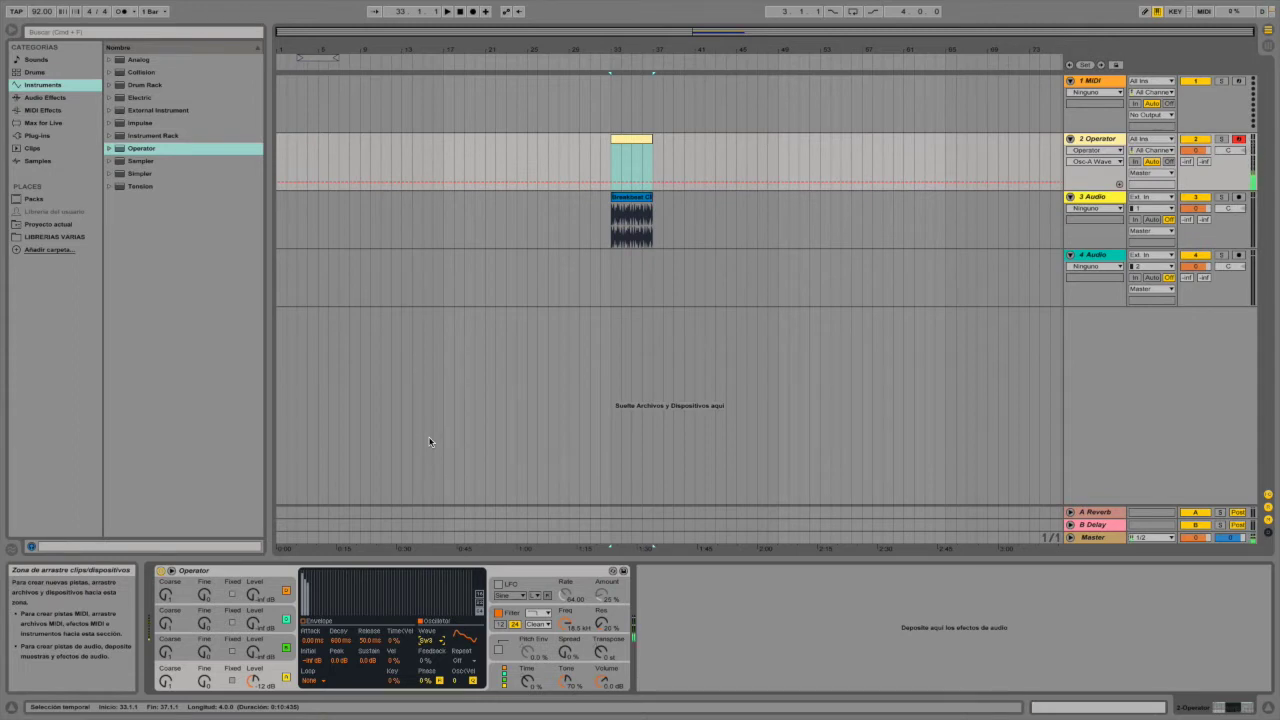
Draw one-bar A3, F3 and C3 notes at the start of the MIDI clip at bar 33 and play the chord.
{"action": "double_click", "coordinate": [616, 140]}
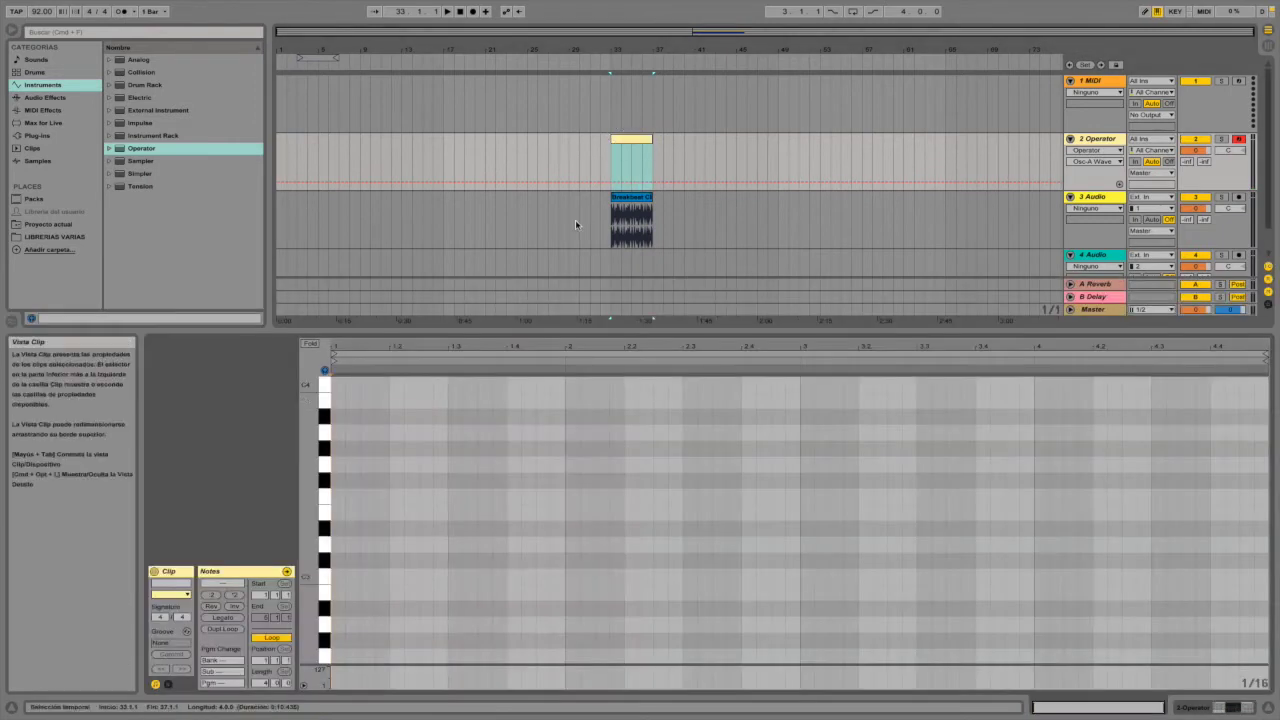
{"action": "double_click", "coordinate": [340, 432]}
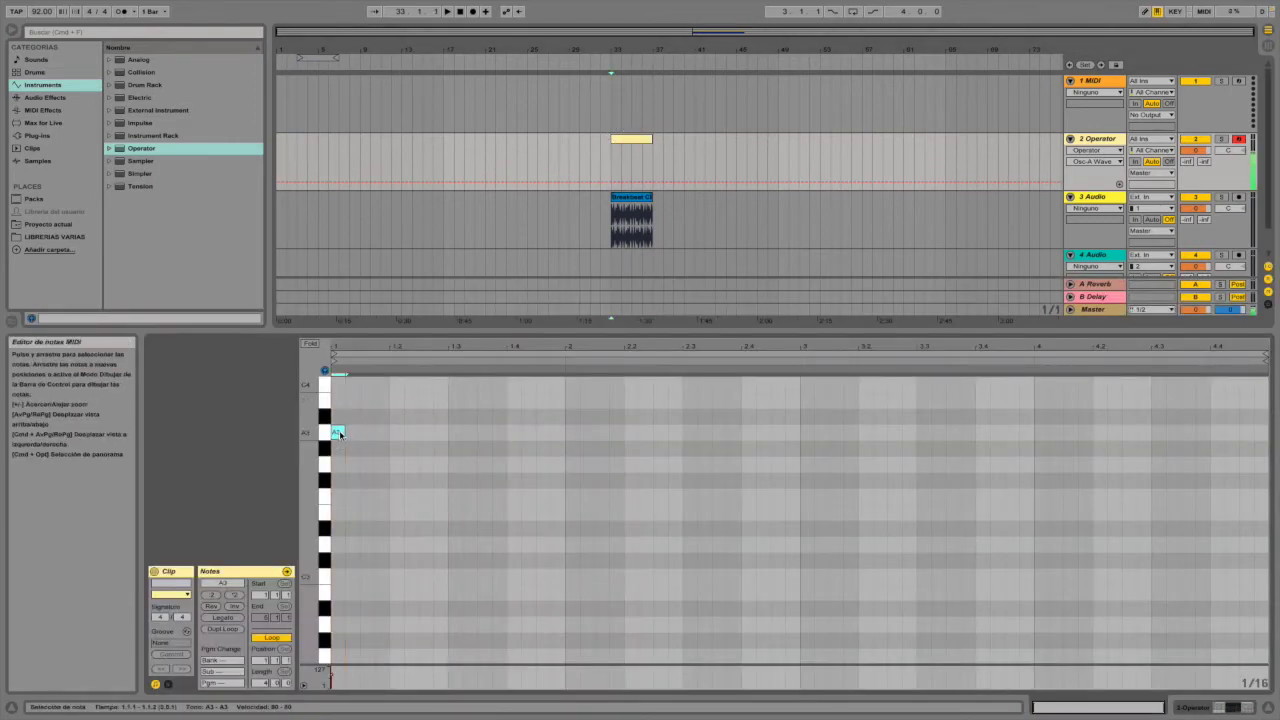
{"action": "left_click_drag", "start_coordinate": [344, 432], "coordinate": [562, 432]}
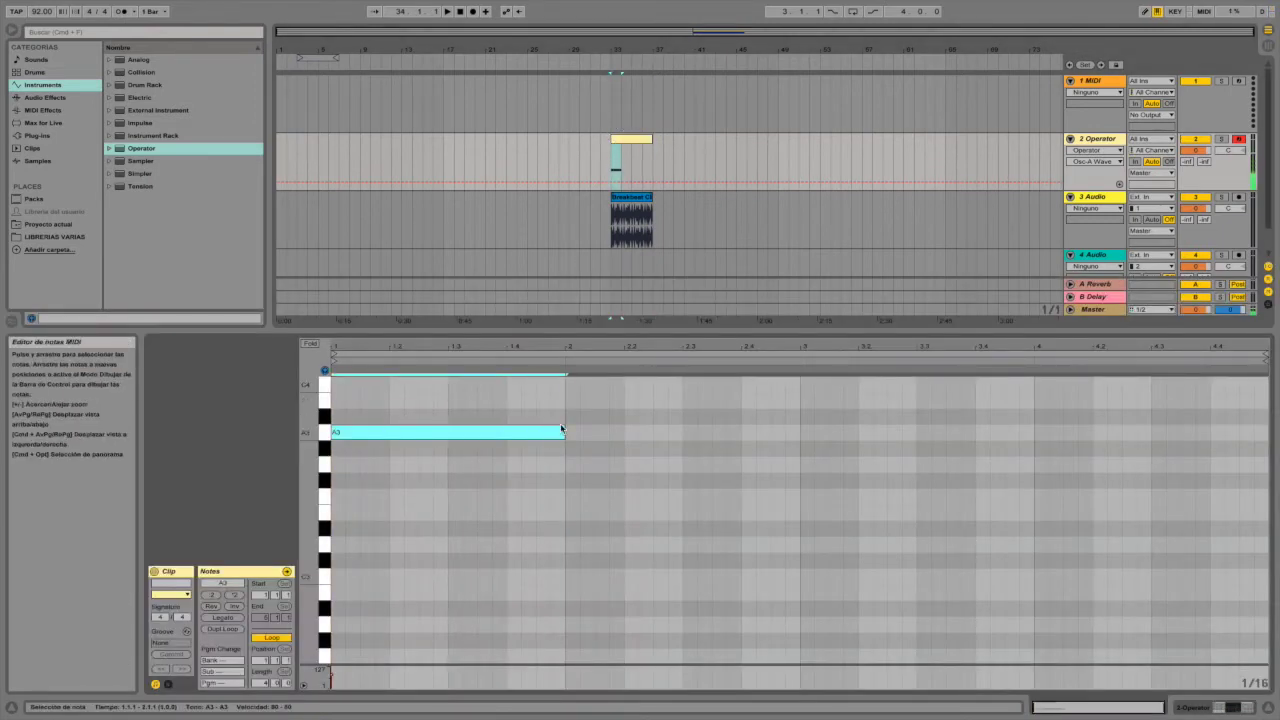
{"action": "left_click", "coordinate": [330, 493]}
{"action": "double_click", "coordinate": [334, 495]}
{"action": "left_click_drag", "start_coordinate": [345, 496], "coordinate": [565, 496]}
{"action": "left_click", "coordinate": [343, 580]}
{"action": "double_click", "coordinate": [337, 577]}
{"action": "left_click_drag", "start_coordinate": [345, 577], "coordinate": [566, 575]}
{"action": "key", "text": "space"}
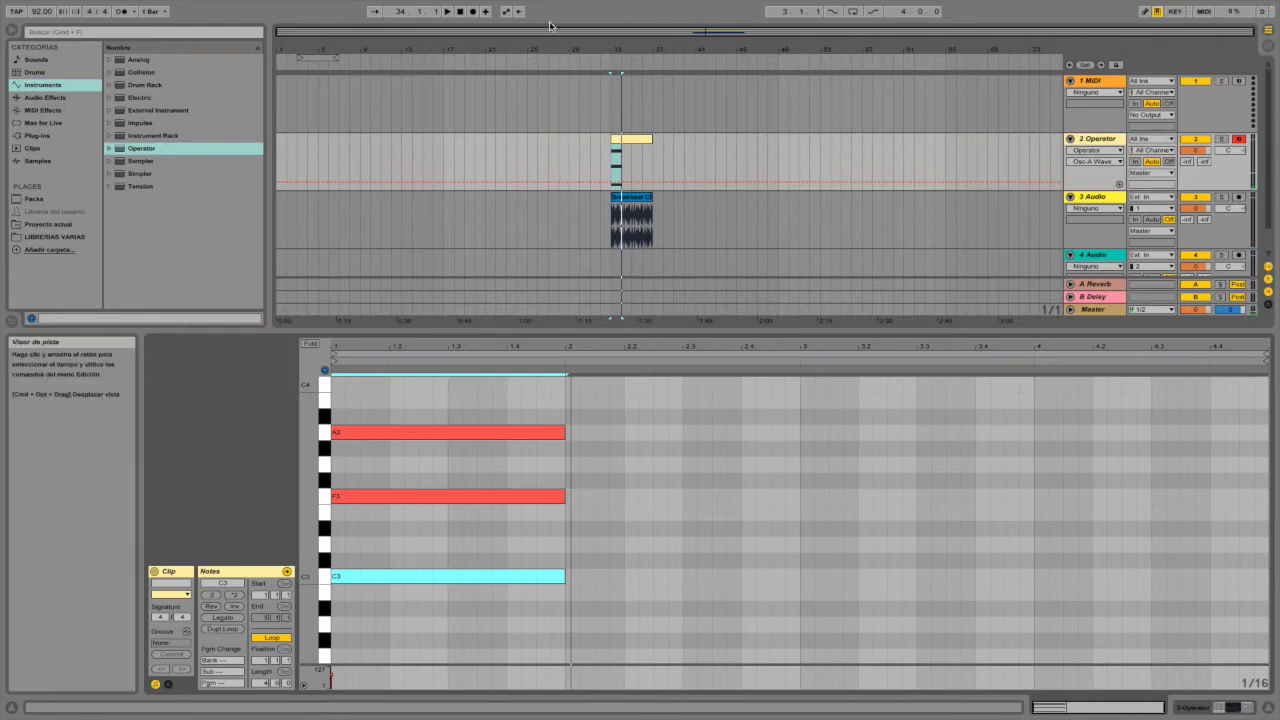
Solo the armed Operator track and record a chord performance into the arrangement from bar 44.
{"action": "left_click", "coordinate": [1239, 140]}
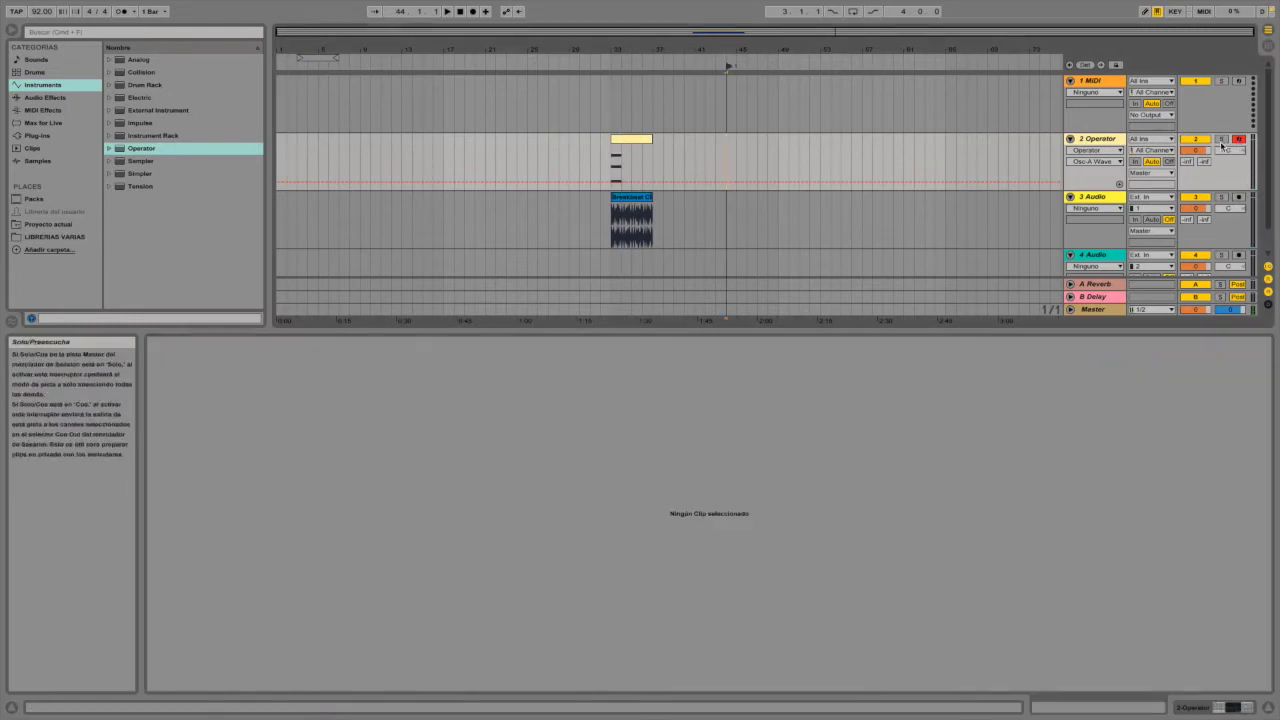
{"action": "left_click", "coordinate": [473, 12]}
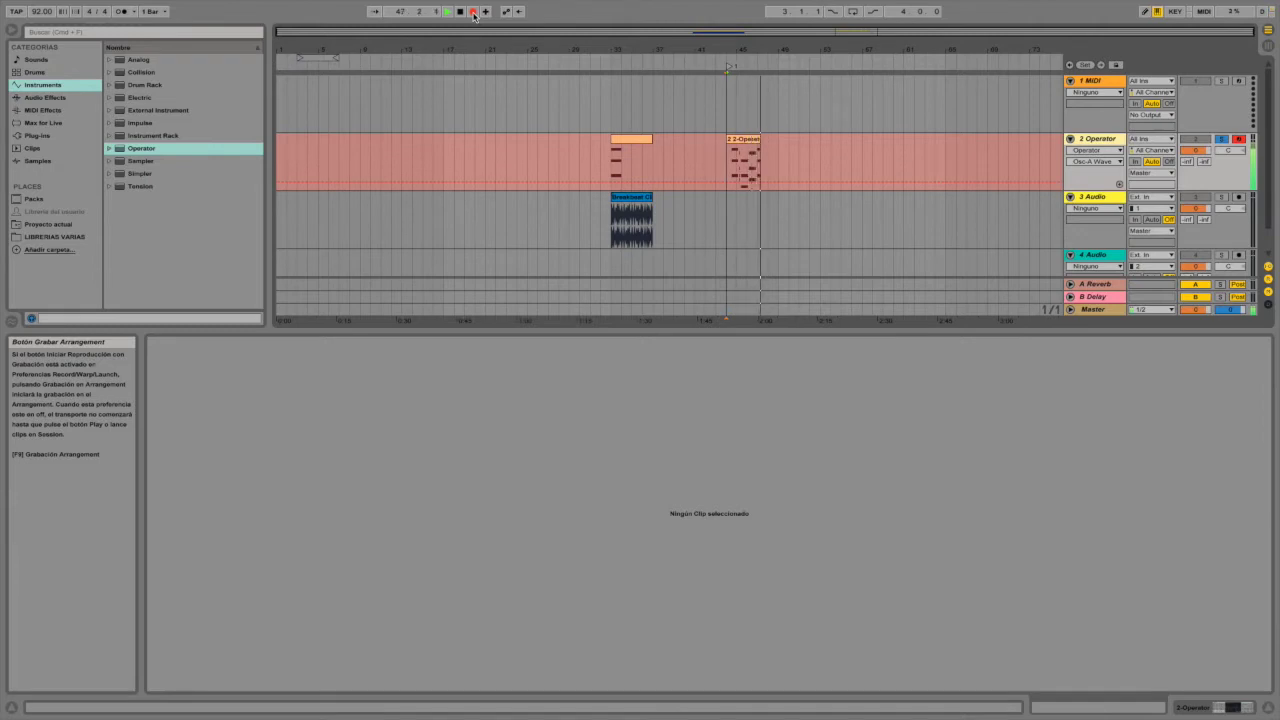
{"action": "left_click", "coordinate": [474, 14]}
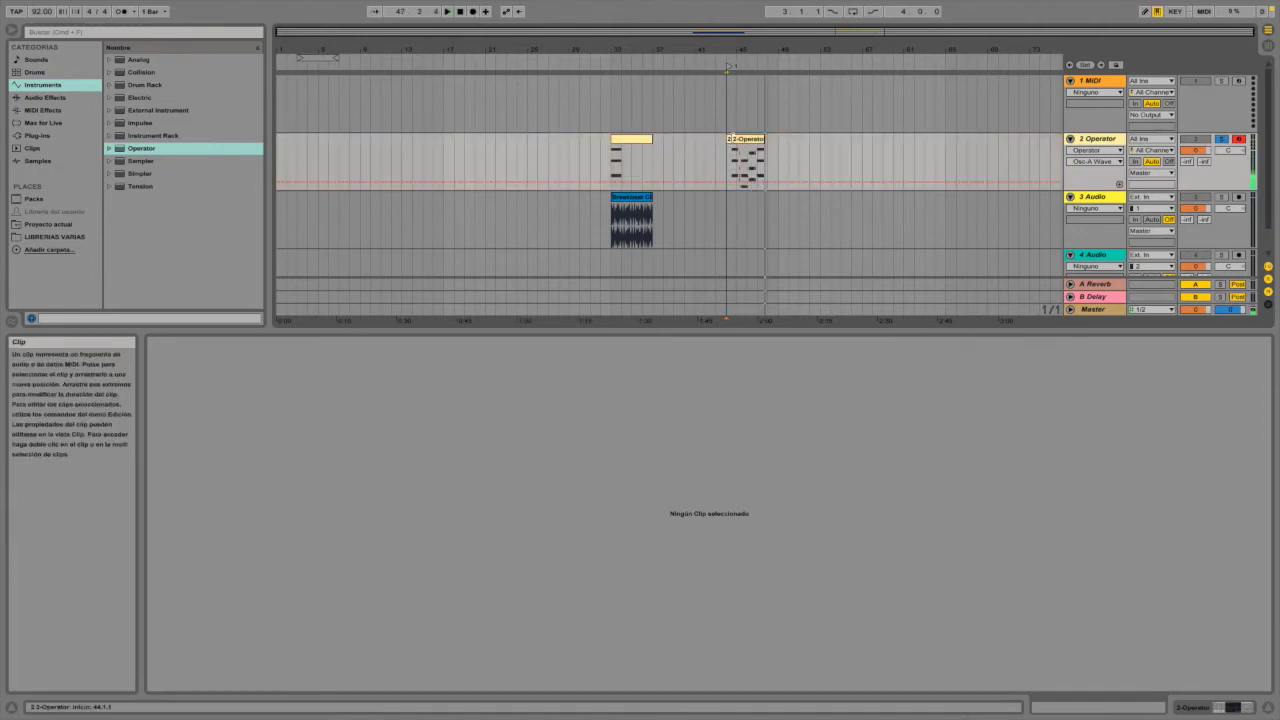
Move the drawn chord clip to bar 25 and the recorded clip to bar 33, aligning all recorded notes with the clip's start.
{"action": "left_click", "coordinate": [552, 145]}
{"action": "left_click_drag", "start_coordinate": [748, 140], "coordinate": [622, 148]}
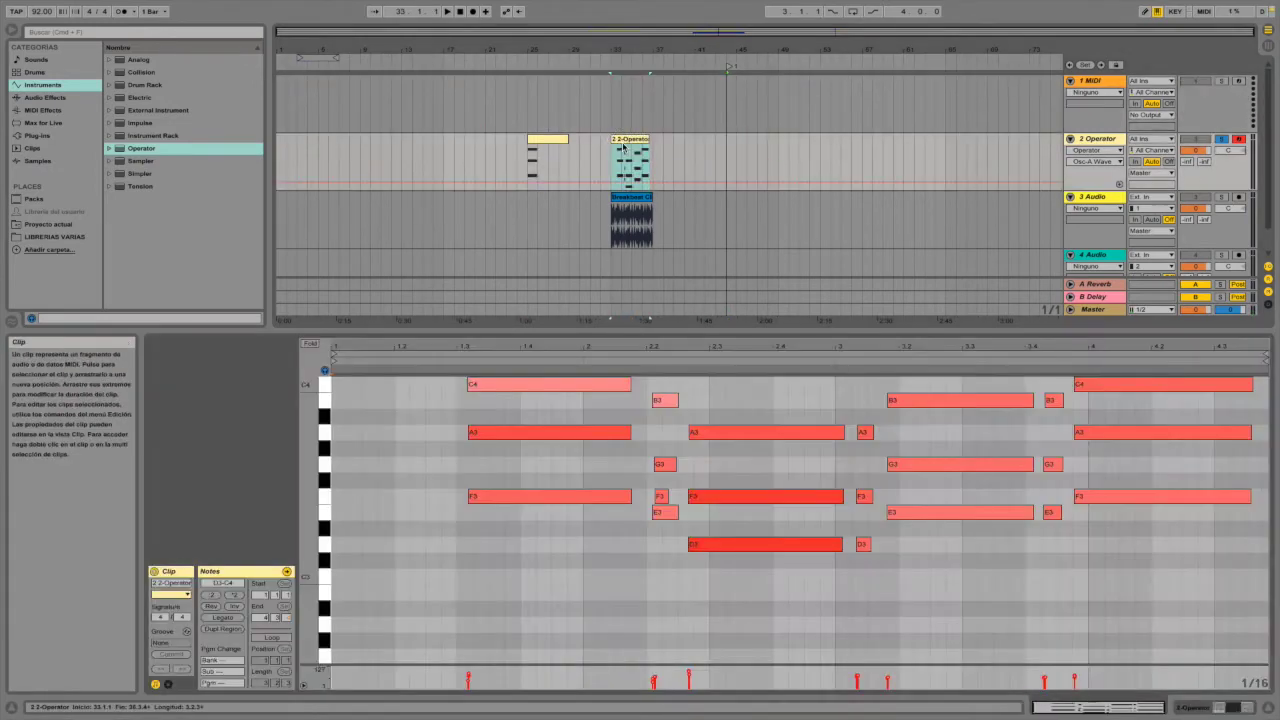
{"action": "left_click_drag", "start_coordinate": [480, 408], "coordinate": [1242, 652]}
{"action": "left_click_drag", "start_coordinate": [523, 463], "coordinate": [389, 466]}
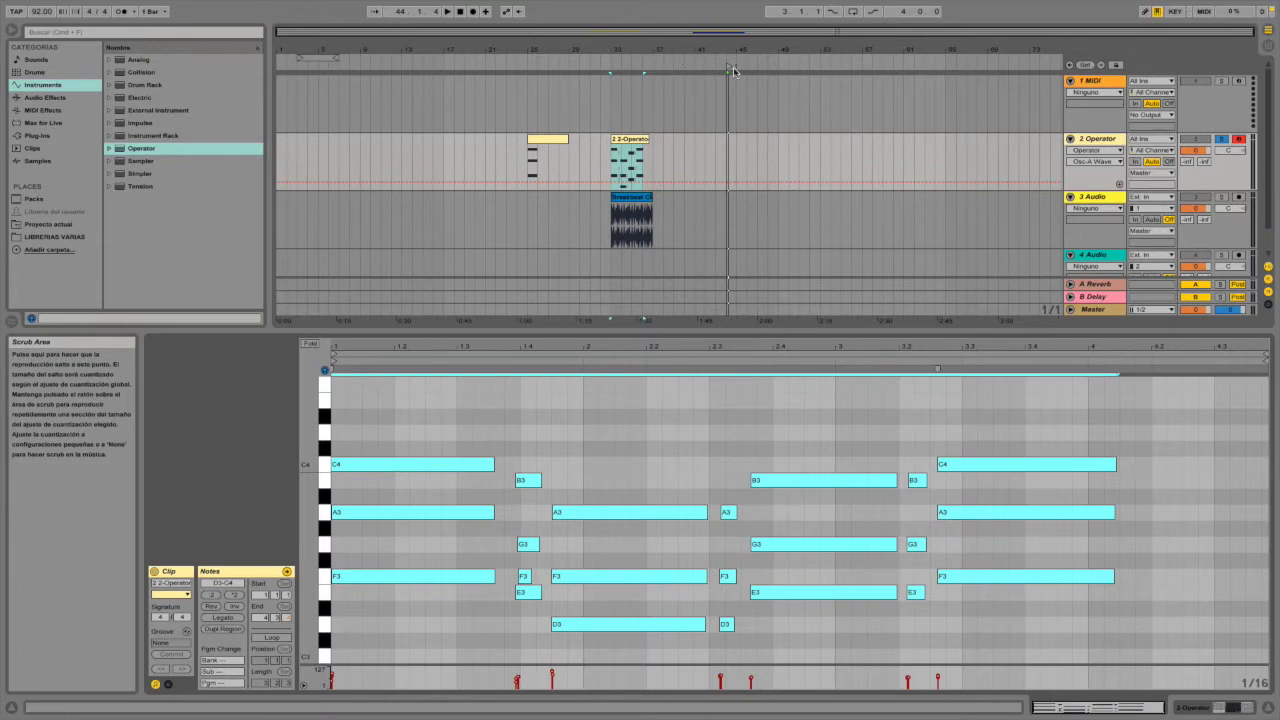
Play the recorded clip from bar 33, delete the short mistaken E3 note just before beat 1.4, and play that passage again.
{"action": "left_click", "coordinate": [620, 70]}
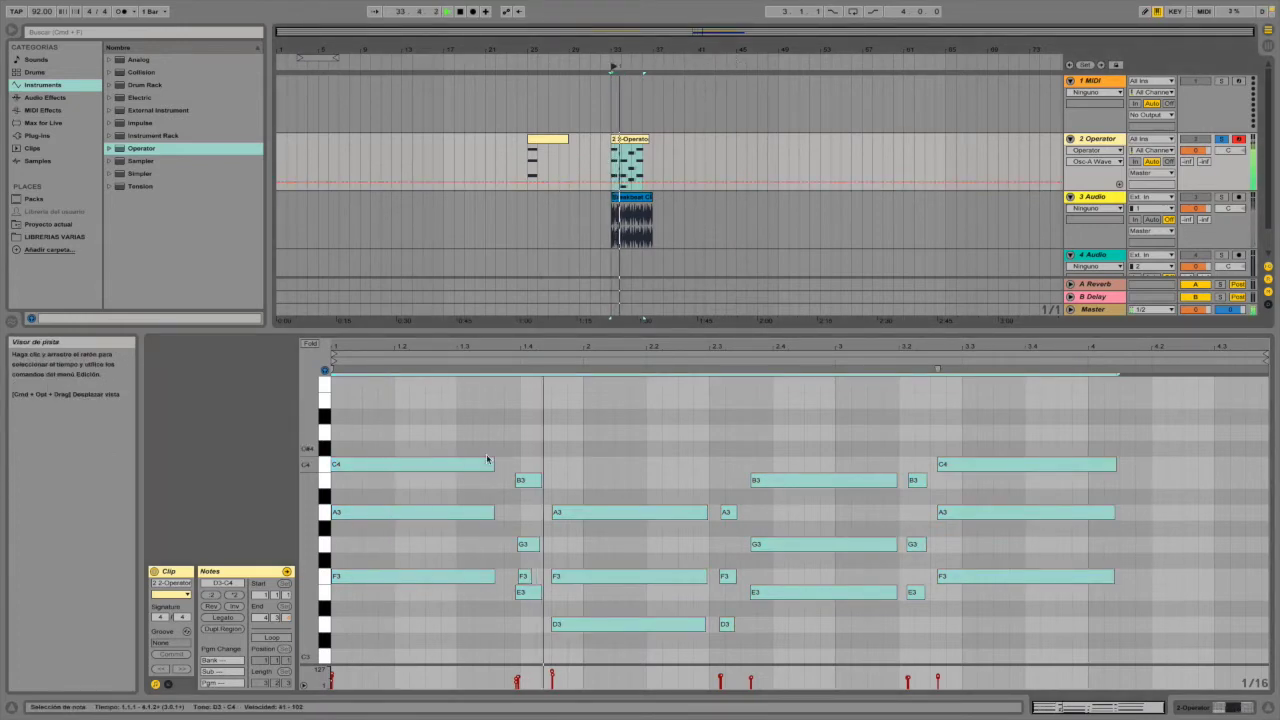
{"action": "key", "text": "space"}
{"action": "left_click", "coordinate": [527, 593]}
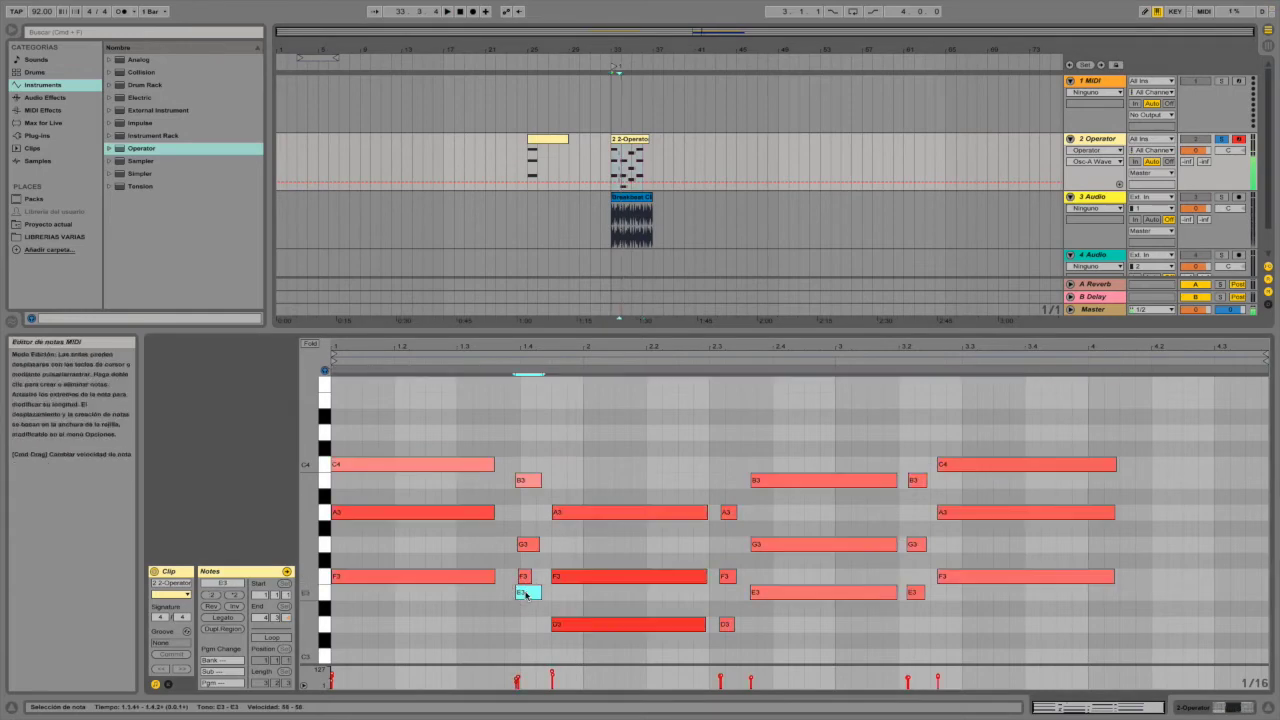
{"action": "key", "text": "Delete"}
{"action": "key", "text": "space"}
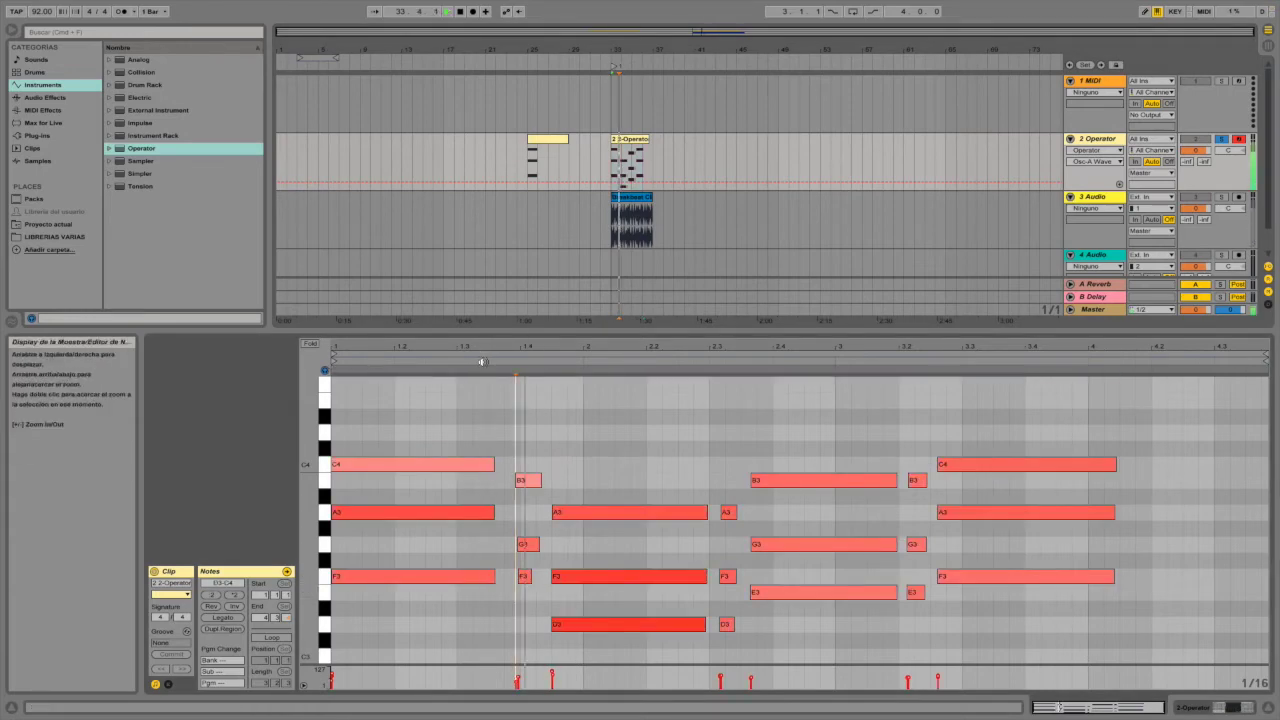
Turn off the Operator track's solo and play the chord clip together with the drum loop.
{"action": "left_click", "coordinate": [1221, 139]}
{"action": "key", "text": "space"}
{"action": "key", "text": "space"}
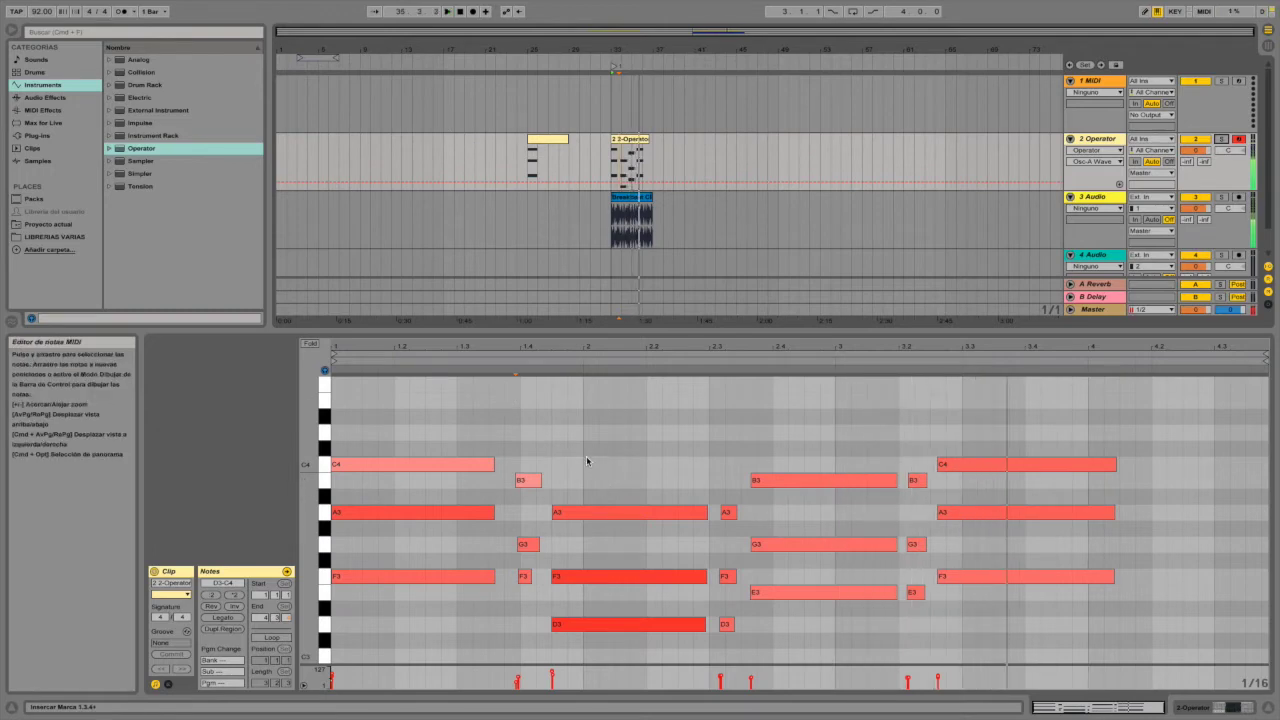
Move the later recorded notes so the A3, F3, D3 chord starts at bar 2 and the B3, G3, E3 chord at bar 3.
{"action": "left_click_drag", "start_coordinate": [597, 425], "coordinate": [1104, 630]}
{"action": "left_click_drag", "start_coordinate": [629, 514], "coordinate": [660, 514]}
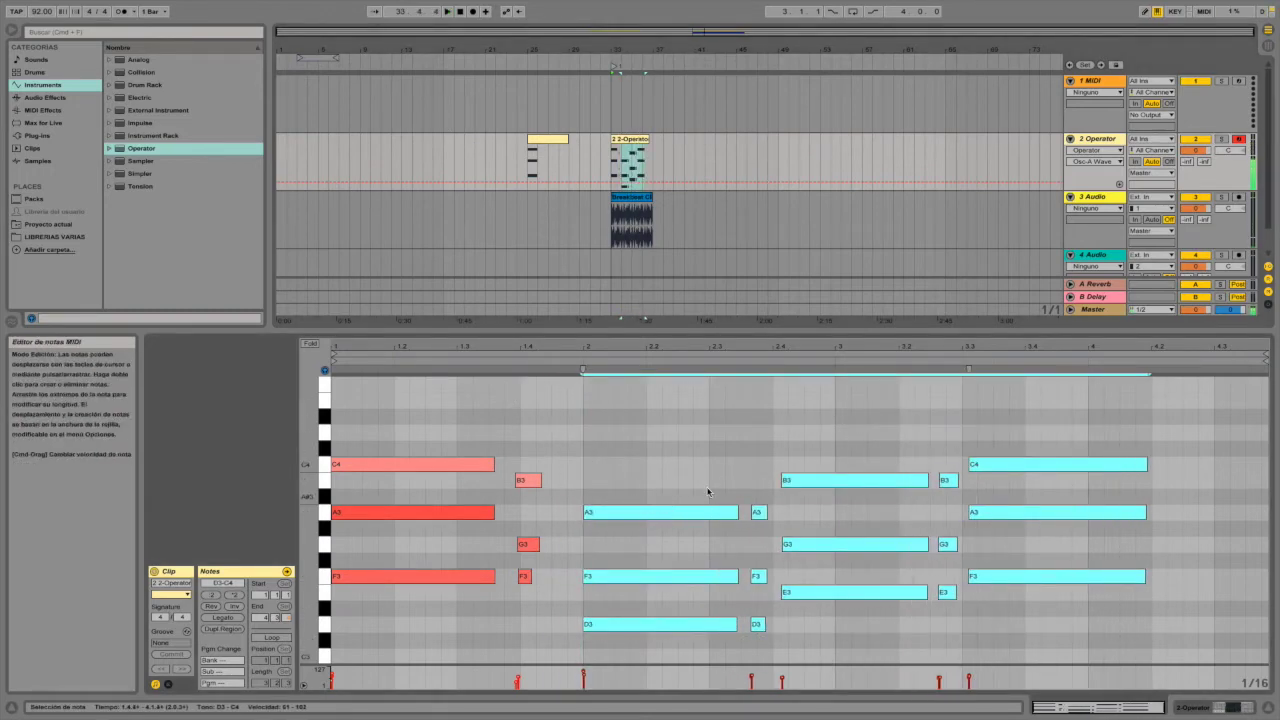
{"action": "left_click", "coordinate": [938, 436]}
{"action": "left_click_drag", "start_coordinate": [997, 429], "coordinate": [1108, 628]}
{"action": "left_click", "coordinate": [845, 508]}
{"action": "left_click_drag", "start_coordinate": [831, 480], "coordinate": [883, 486]}
Move the final C4, A3 and F3 chord to the start of bar 4 in the clip.
{"action": "left_click_drag", "start_coordinate": [1056, 434], "coordinate": [1180, 630]}
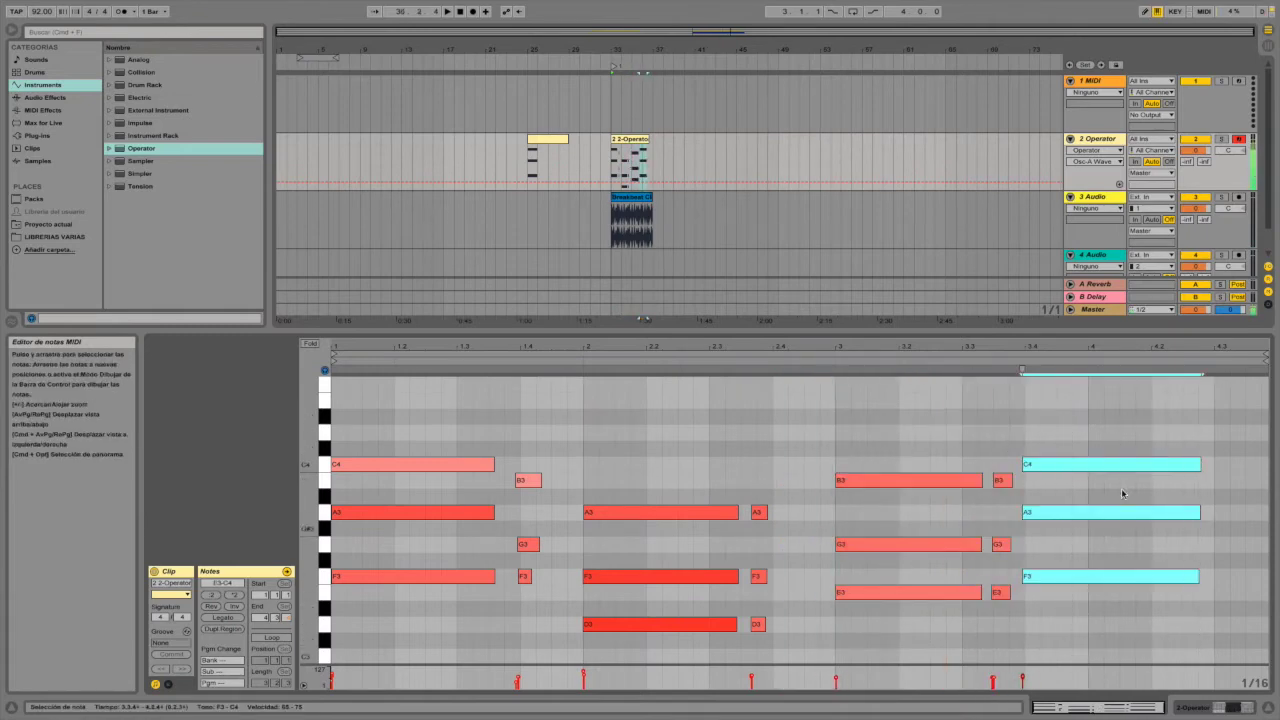
{"action": "left_click", "coordinate": [1066, 460]}
{"action": "left_click_drag", "start_coordinate": [1029, 429], "coordinate": [1105, 655]}
{"action": "left_click_drag", "start_coordinate": [1048, 464], "coordinate": [1120, 466]}
Remove the short repeated chords before bars 3 and 4 and lengthen the remaining chords to fill the gaps.
{"action": "left_click_drag", "start_coordinate": [940, 458], "coordinate": [1088, 540]}
{"action": "left_click_drag", "start_coordinate": [678, 500], "coordinate": [826, 621]}
{"action": "left_click_drag", "start_coordinate": [463, 634], "coordinate": [509, 517]}
{"action": "left_click_drag", "start_coordinate": [523, 457], "coordinate": [584, 544]}
Play the corrected clip and move the arrangement loop brace to start at bar 33.
{"action": "key", "text": "space"}
{"action": "left_click_drag", "start_coordinate": [318, 57], "coordinate": [628, 64]}
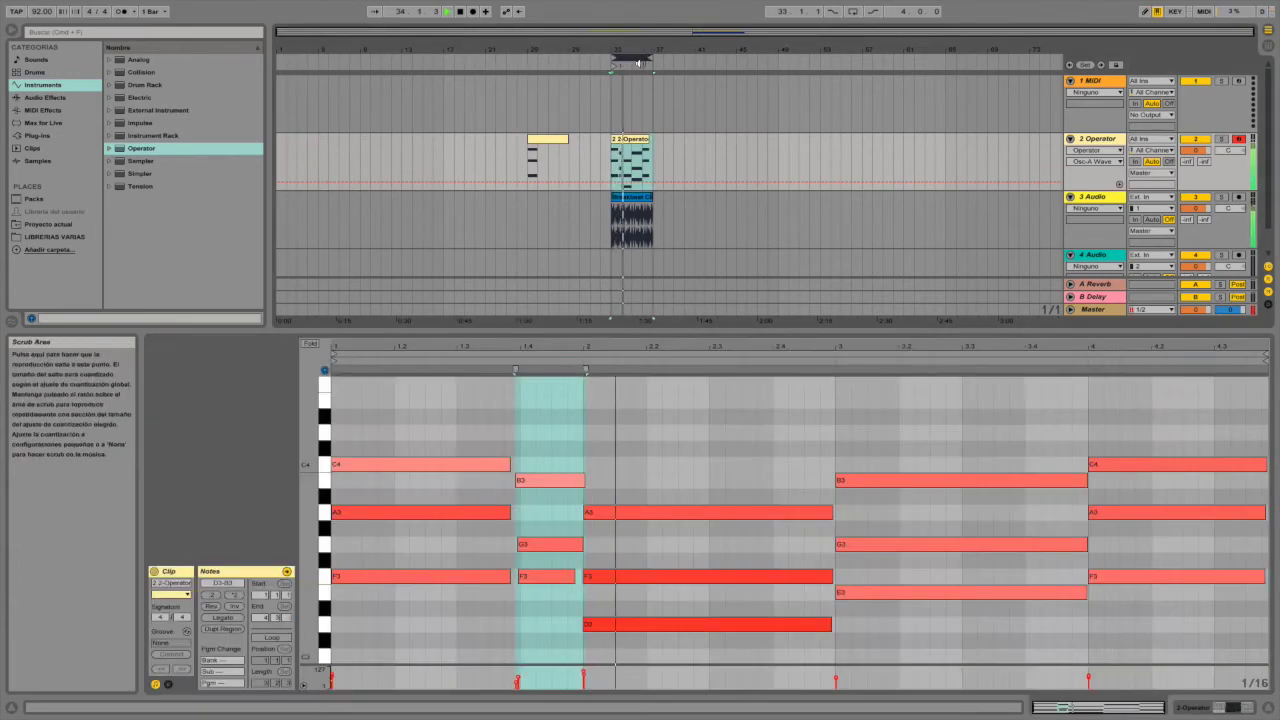
{"action": "left_click", "coordinate": [506, 383]}
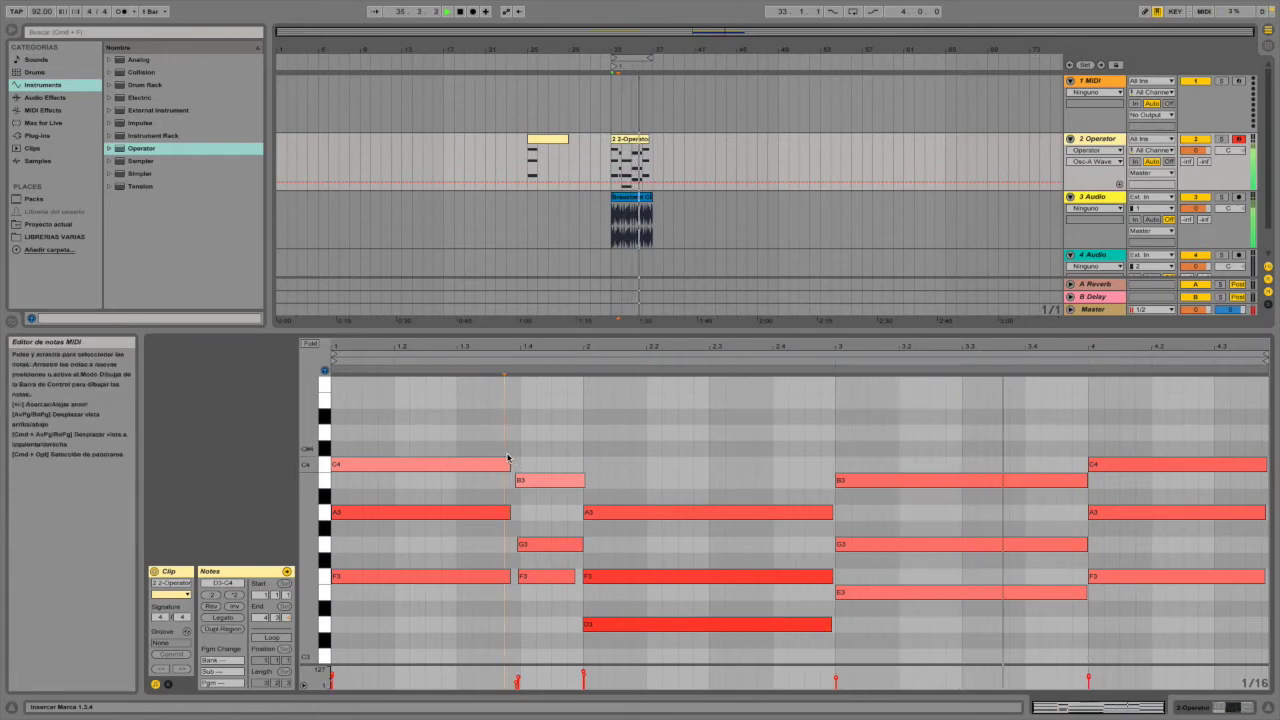
Lengthen the opening C4, A3 and F3 chord almost to bar 2 and delete the B3, G3 and F3 notes starting near 1.4.
{"action": "key", "text": "shift+Home"}
{"action": "left_click_drag", "start_coordinate": [510, 461], "coordinate": [574, 460]}
{"action": "left_click", "coordinate": [558, 482]}
{"action": "key", "text": "Delete"}
{"action": "left_click", "coordinate": [553, 545]}
{"action": "key", "text": "Delete"}
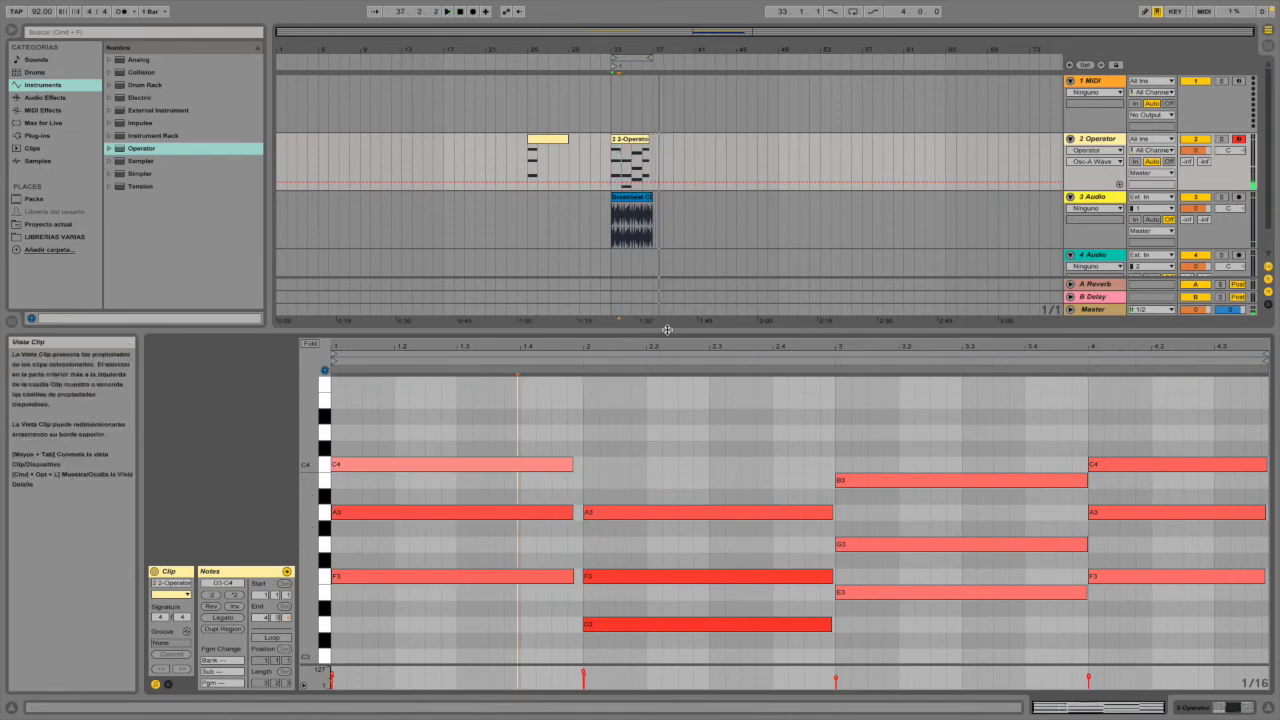
Hide the clip view, delete the drawn chord clip at bar 25 and select the recorded clip at bar 33.
{"action": "double_click", "coordinate": [658, 331]}
{"action": "left_click", "coordinate": [550, 148]}
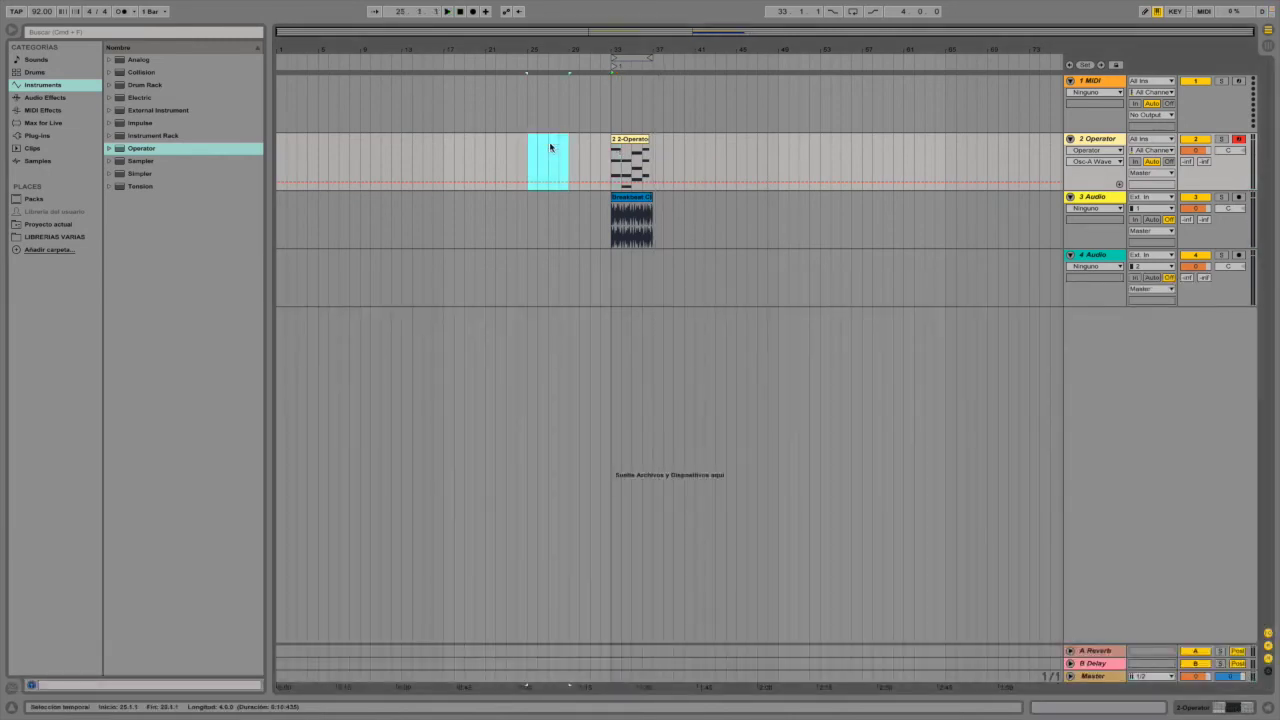
{"action": "left_click_drag", "start_coordinate": [551, 149], "coordinate": [632, 145]}
{"action": "key", "text": "ctrl+a"}
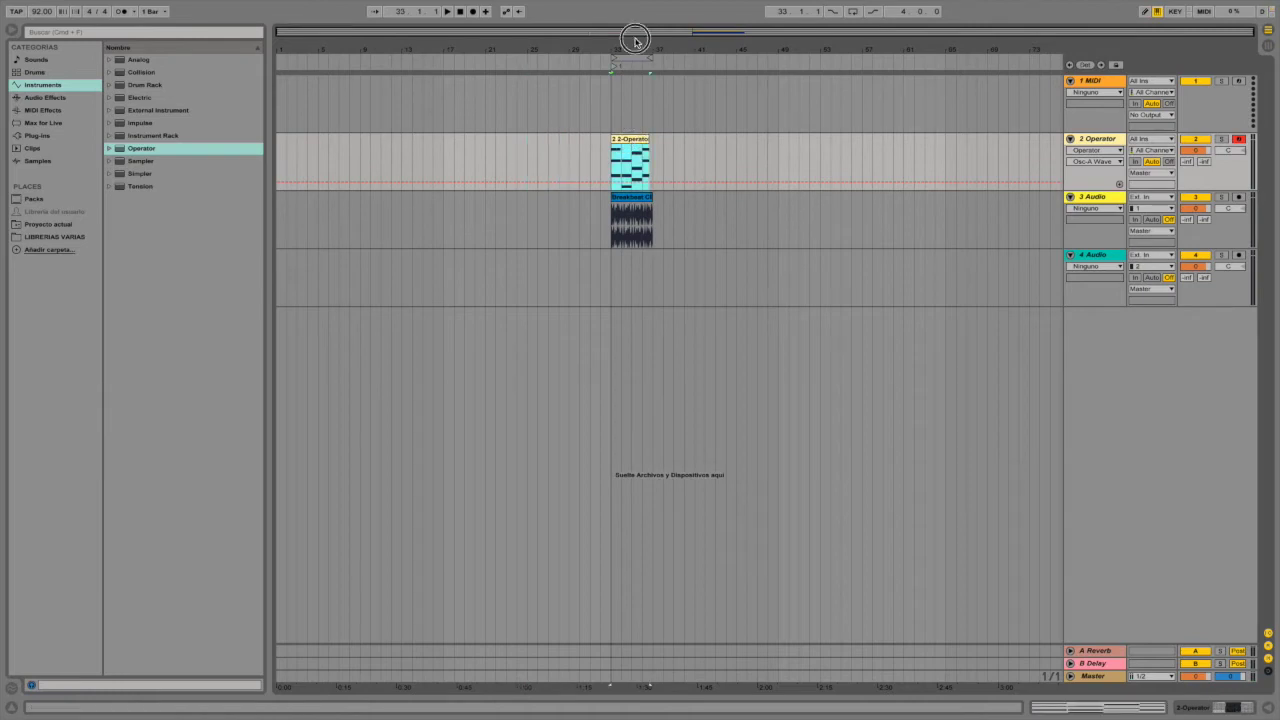
{"action": "key", "text": "z"}
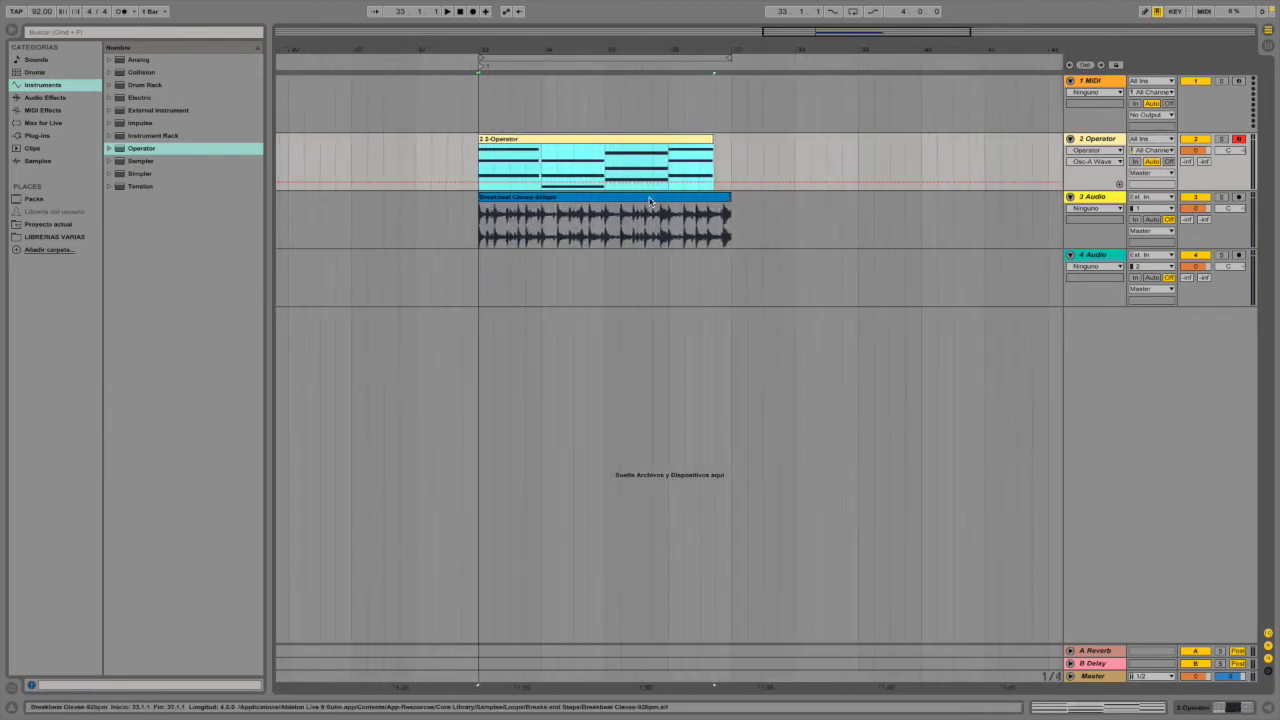
Review the available MIDI input sources of the Operator track, keeping All Ins.
{"action": "left_click", "coordinate": [670, 230]}
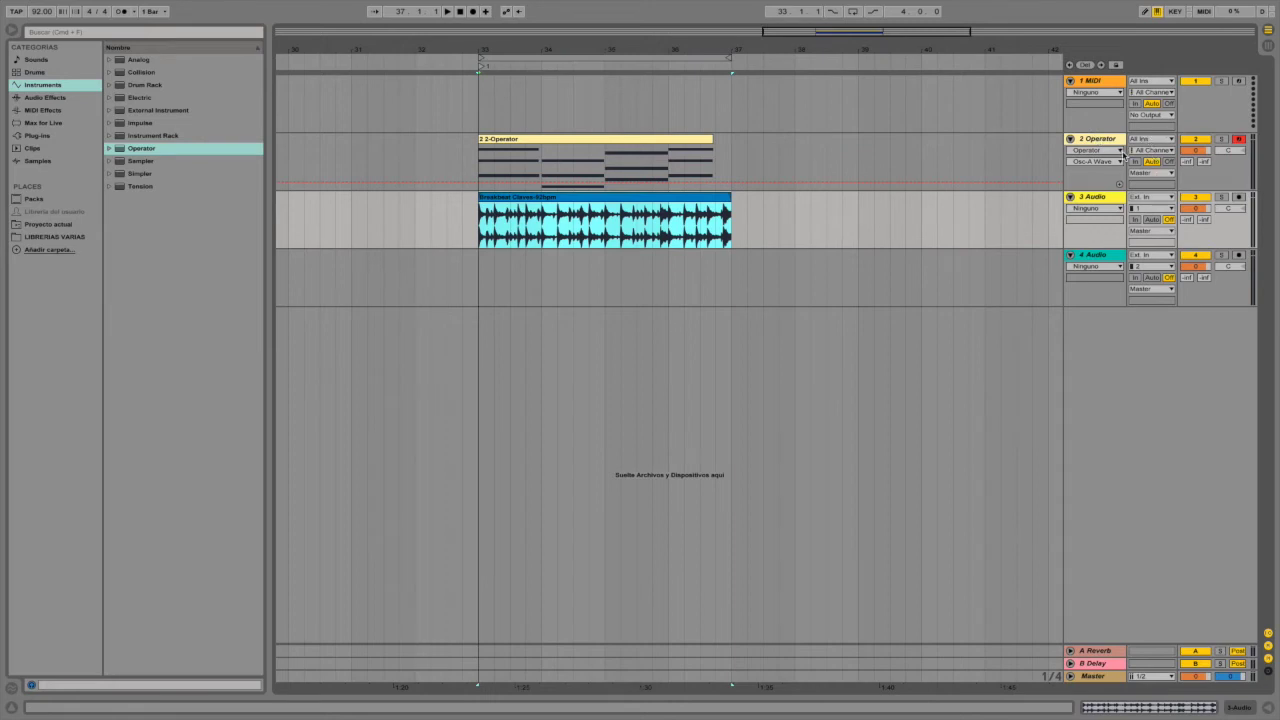
{"action": "left_click", "coordinate": [1108, 145]}
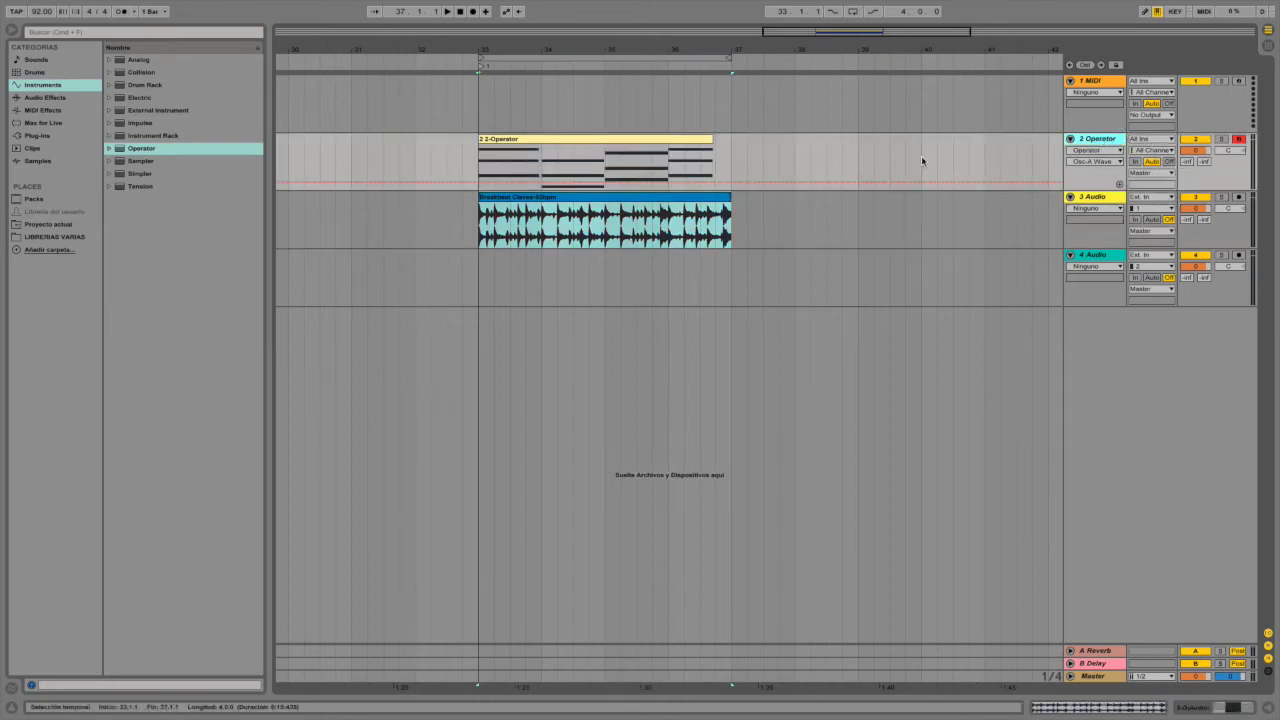
{"action": "left_click", "coordinate": [1152, 139]}
{"action": "left_click", "coordinate": [1153, 140]}
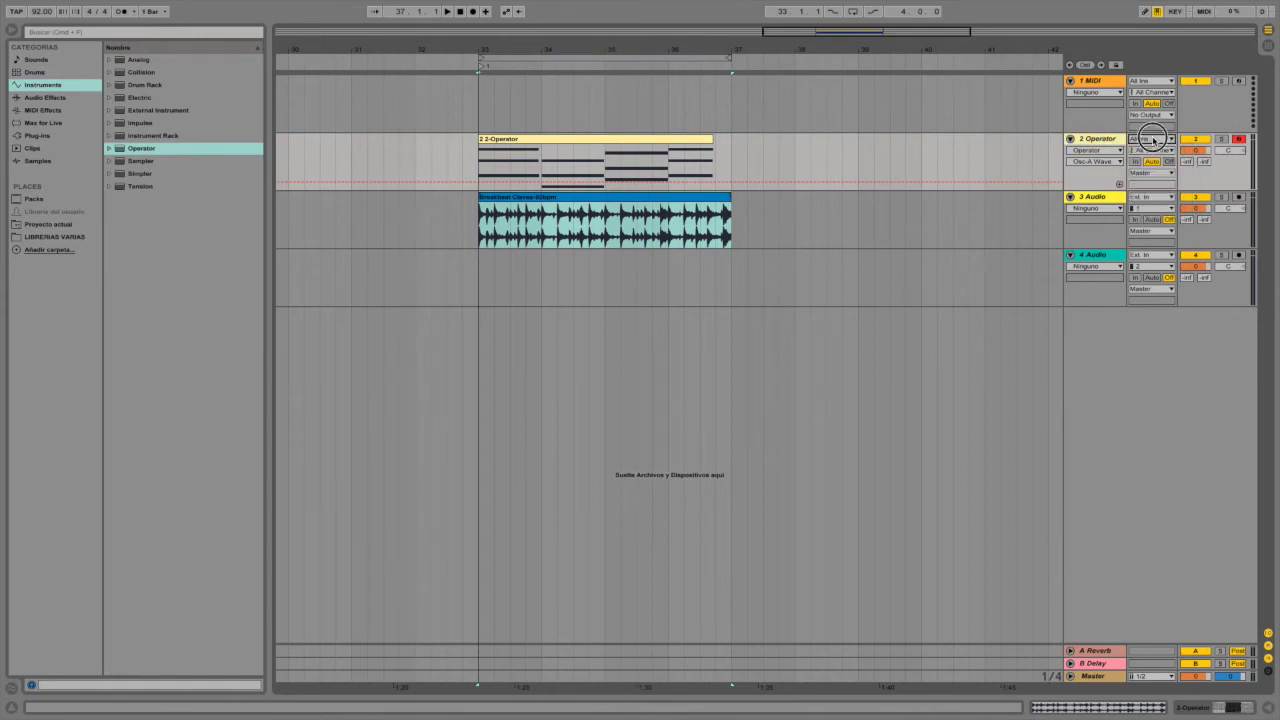
{"action": "left_click", "coordinate": [1153, 140]}
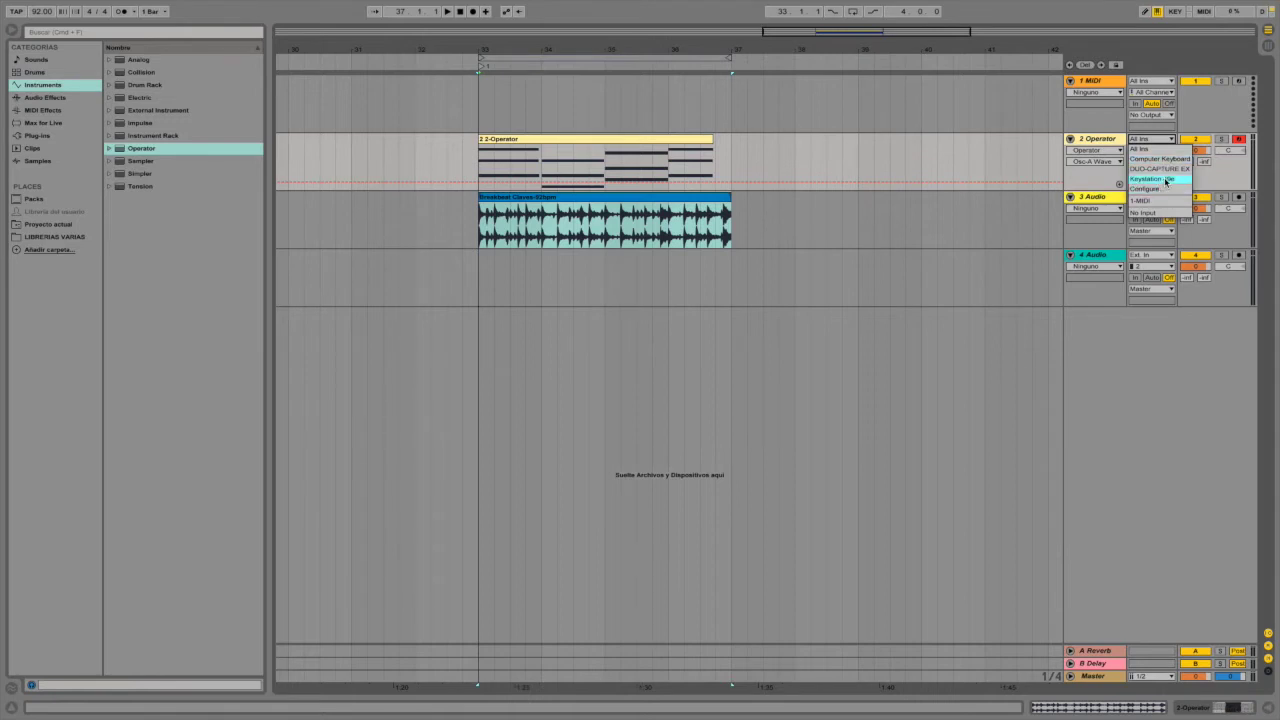
{"action": "left_click", "coordinate": [1160, 141]}
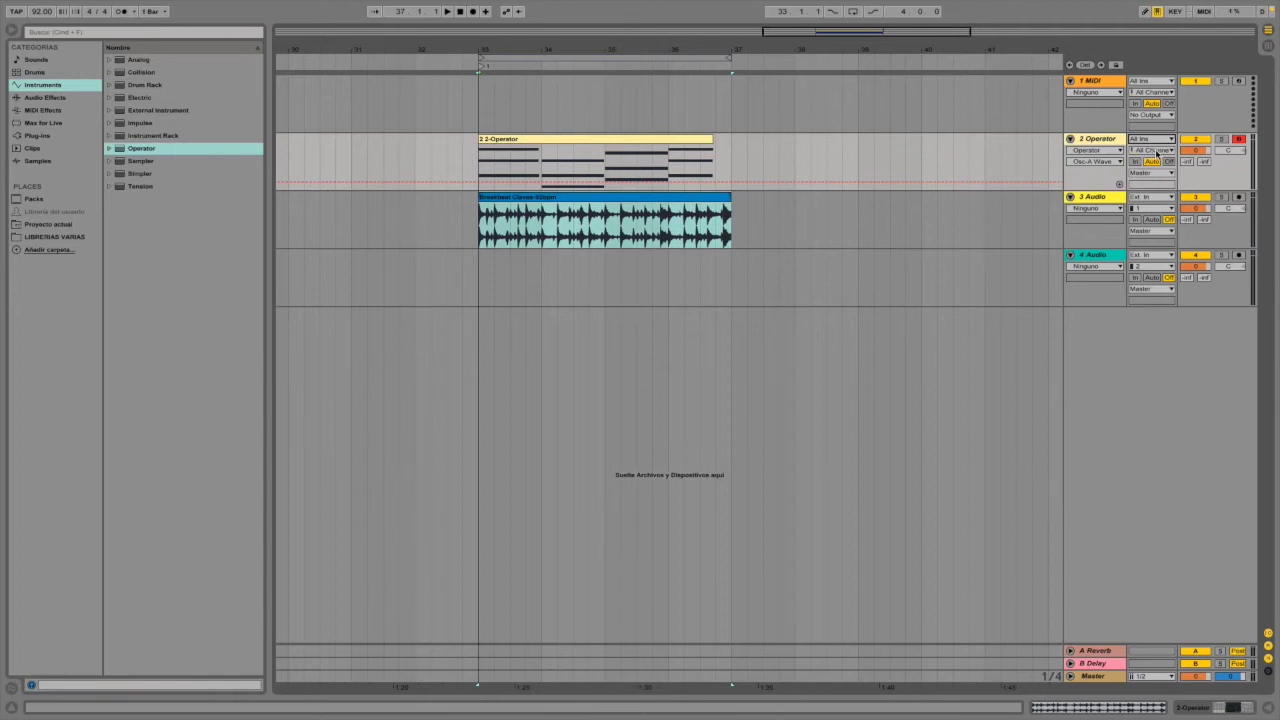
{"action": "left_click", "coordinate": [1153, 140]}
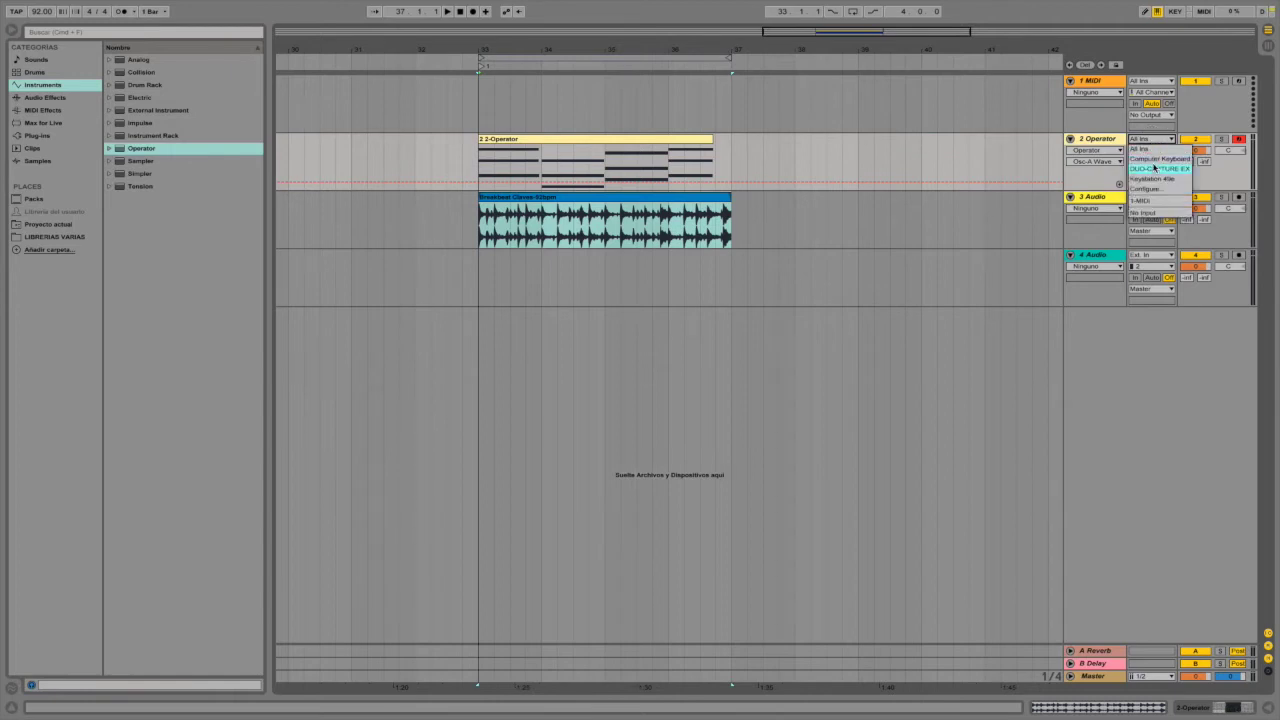
{"action": "left_click", "coordinate": [1152, 141]}
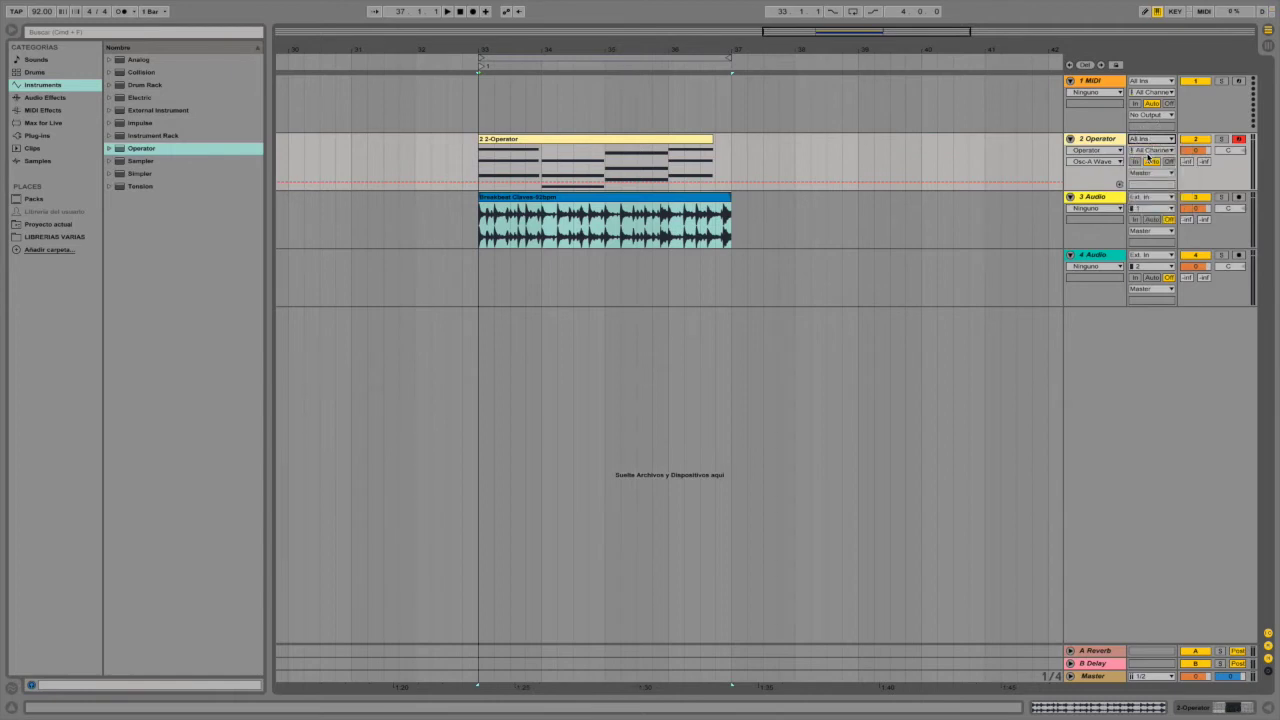
Review the Operator track's input channels and output destinations, keeping All Channels and Master, and select the Master track.
{"action": "left_click", "coordinate": [1150, 153]}
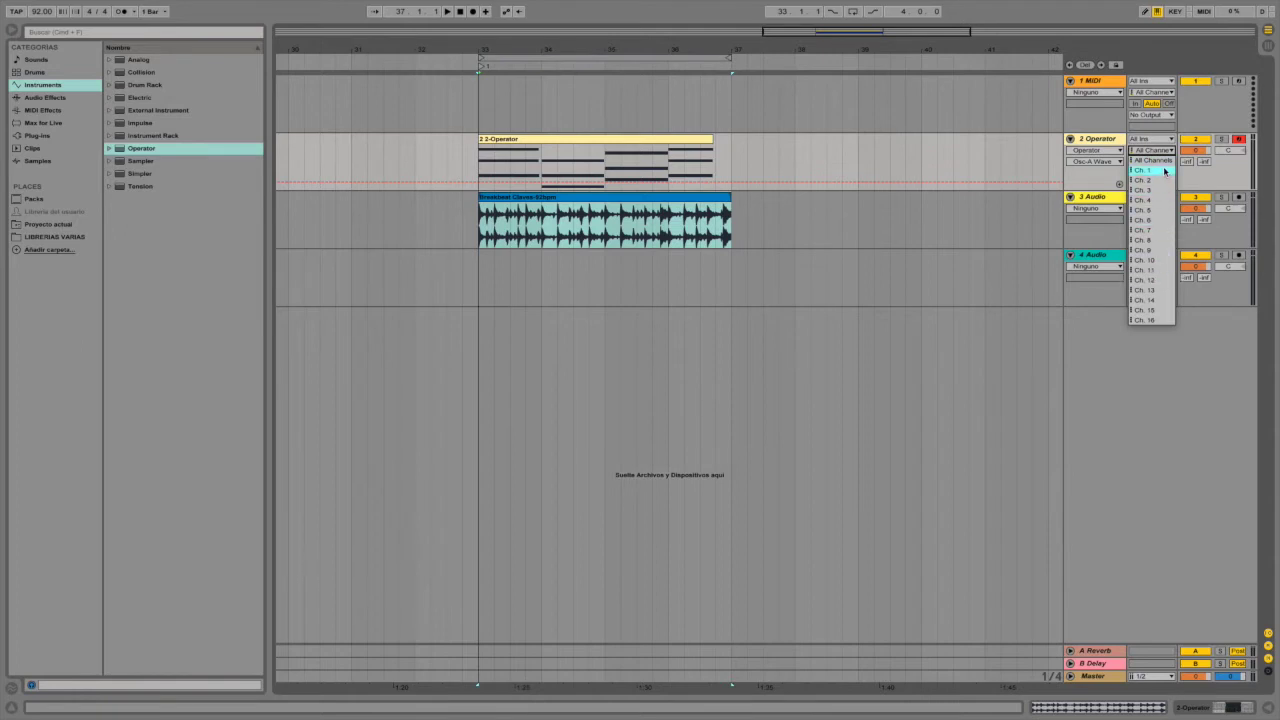
{"action": "left_click", "coordinate": [1188, 180]}
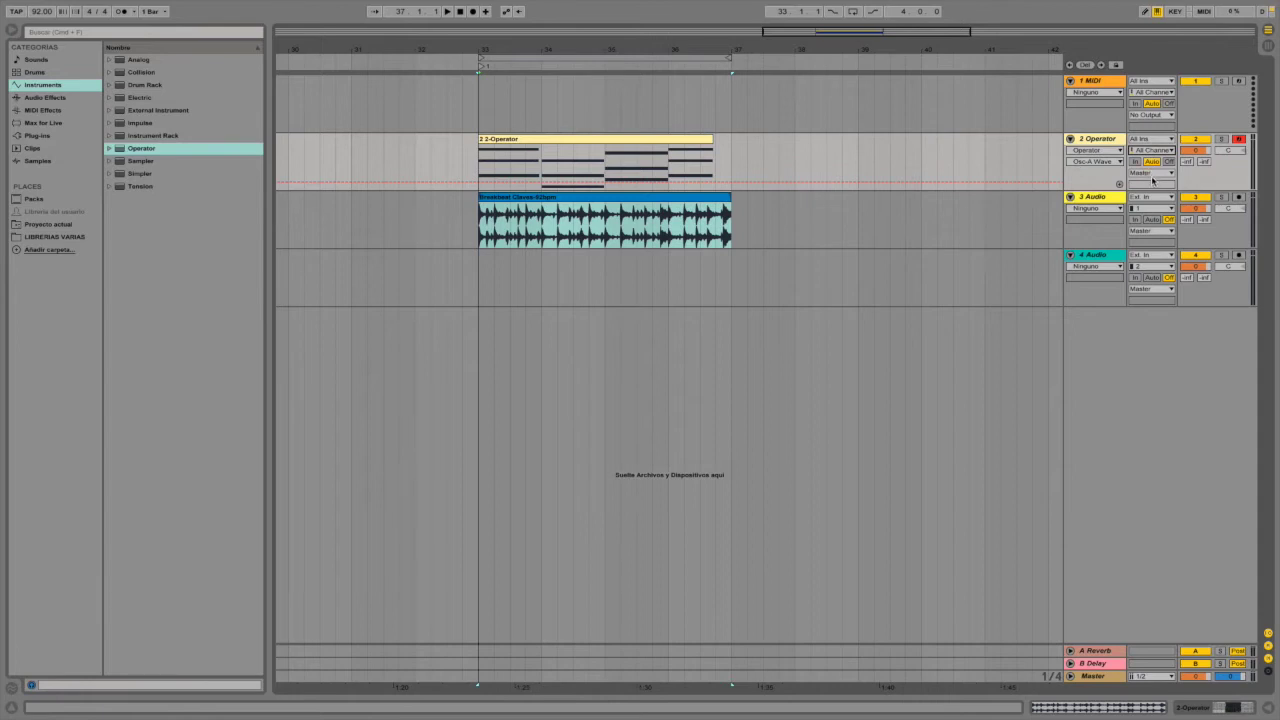
{"action": "left_click", "coordinate": [1149, 176]}
{"action": "left_click", "coordinate": [1150, 193]}
{"action": "left_click", "coordinate": [1102, 679]}
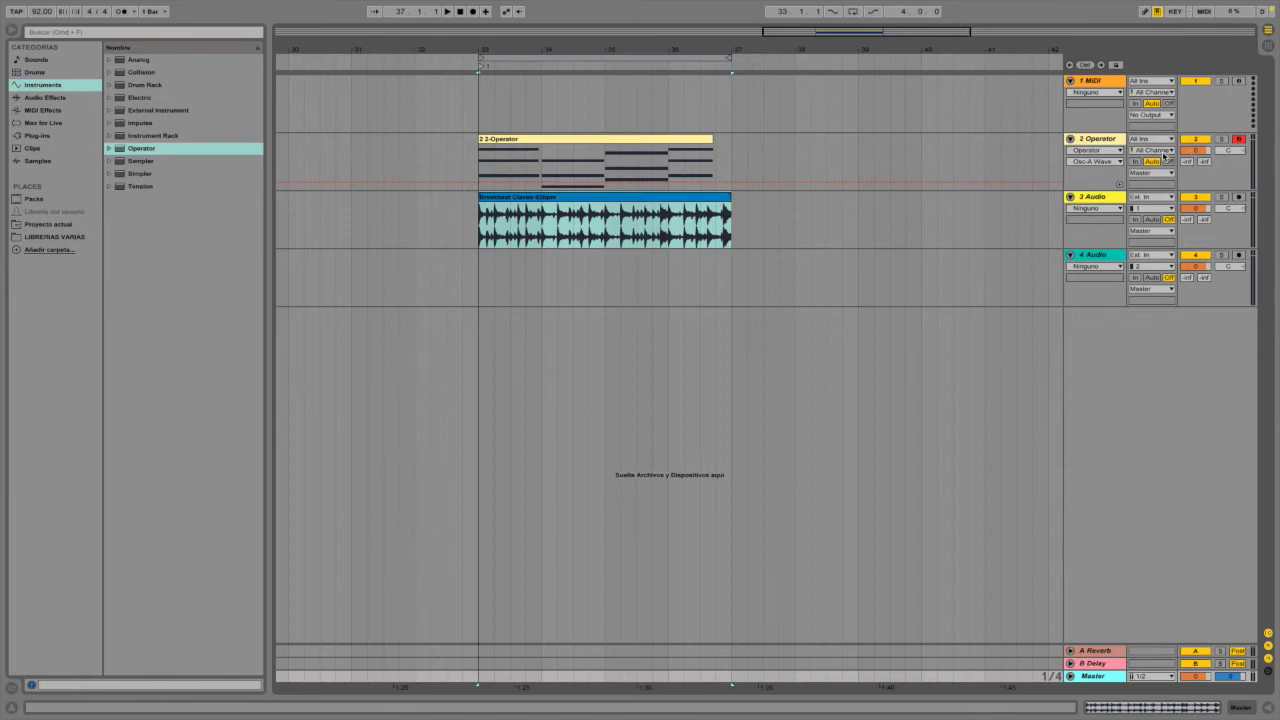
Compare the input sources offered by the 3 Audio track with the MIDI sources of the Operator track.
{"action": "left_click", "coordinate": [1163, 197]}
{"action": "left_click", "coordinate": [1162, 205]}
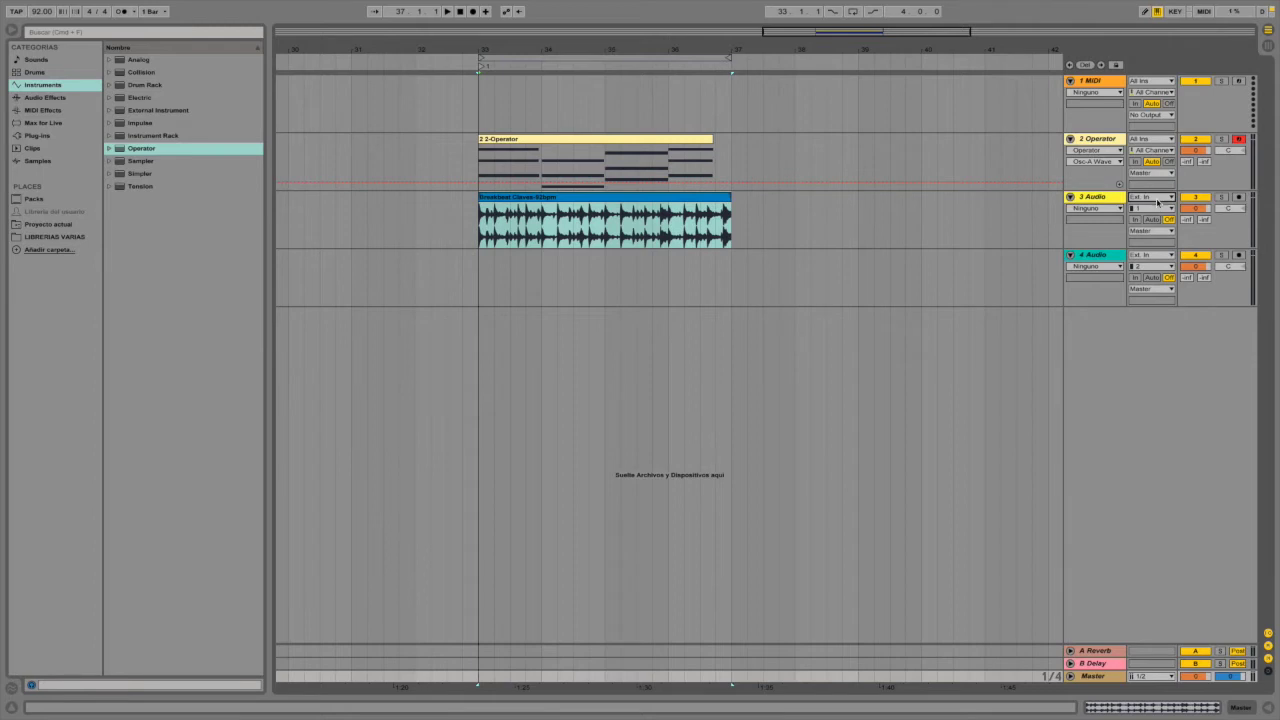
{"action": "left_click", "coordinate": [1156, 198]}
{"action": "left_click", "coordinate": [1156, 204]}
{"action": "left_click", "coordinate": [1156, 140]}
{"action": "left_click", "coordinate": [1160, 140]}
{"action": "left_click", "coordinate": [1160, 140]}
{"action": "left_click", "coordinate": [1157, 203]}
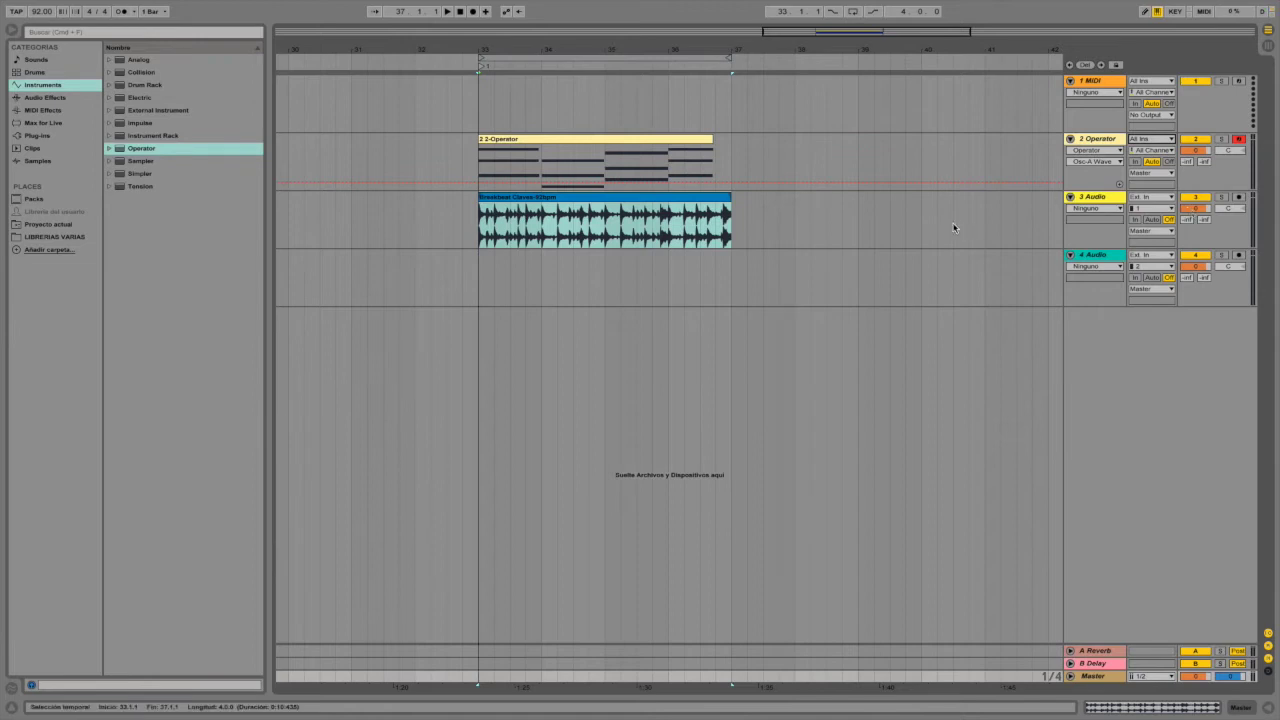
Review the input channel options of the 3 Audio track without changing the selection.
{"action": "left_click", "coordinate": [891, 219]}
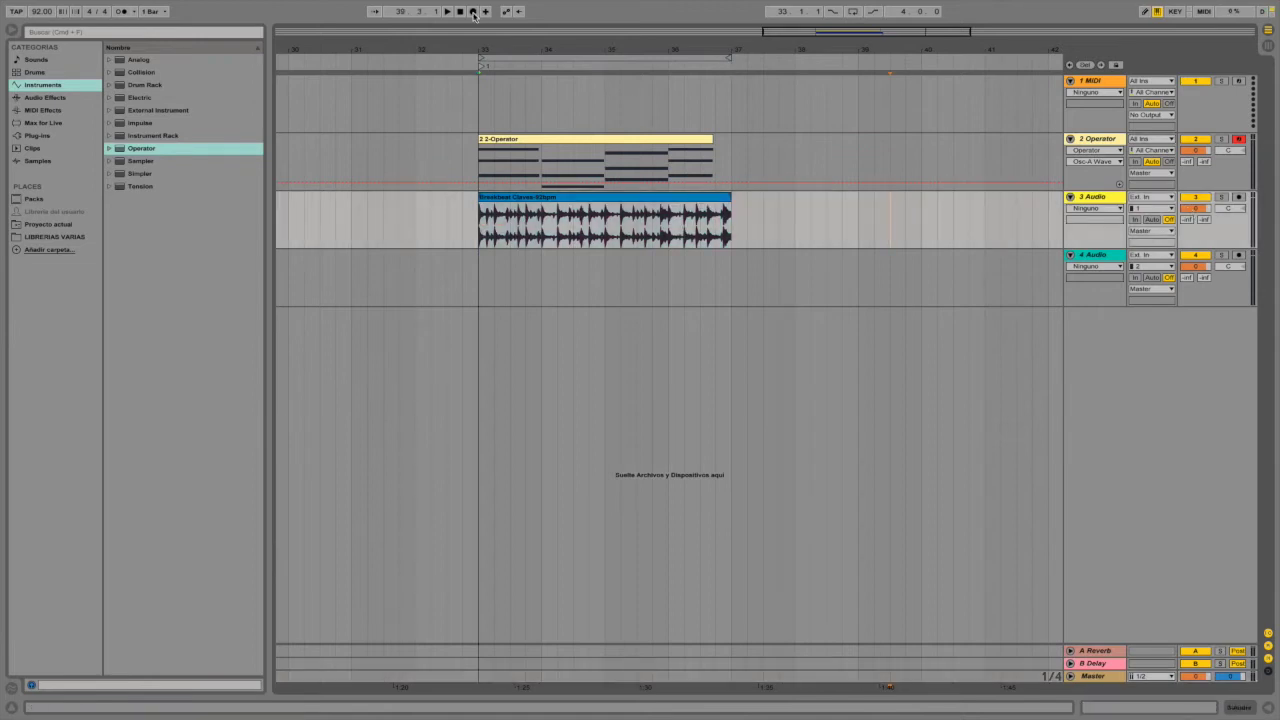
{"action": "left_click", "coordinate": [1148, 210]}
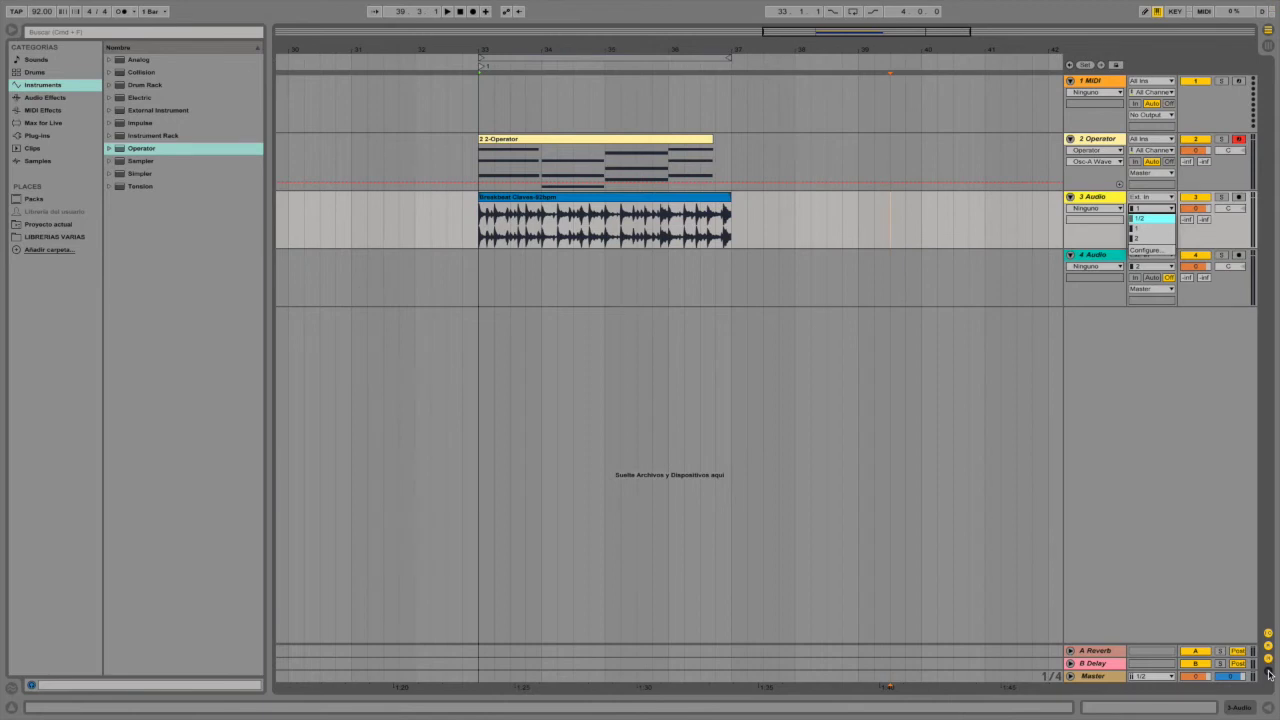
{"action": "key", "text": "Escape"}
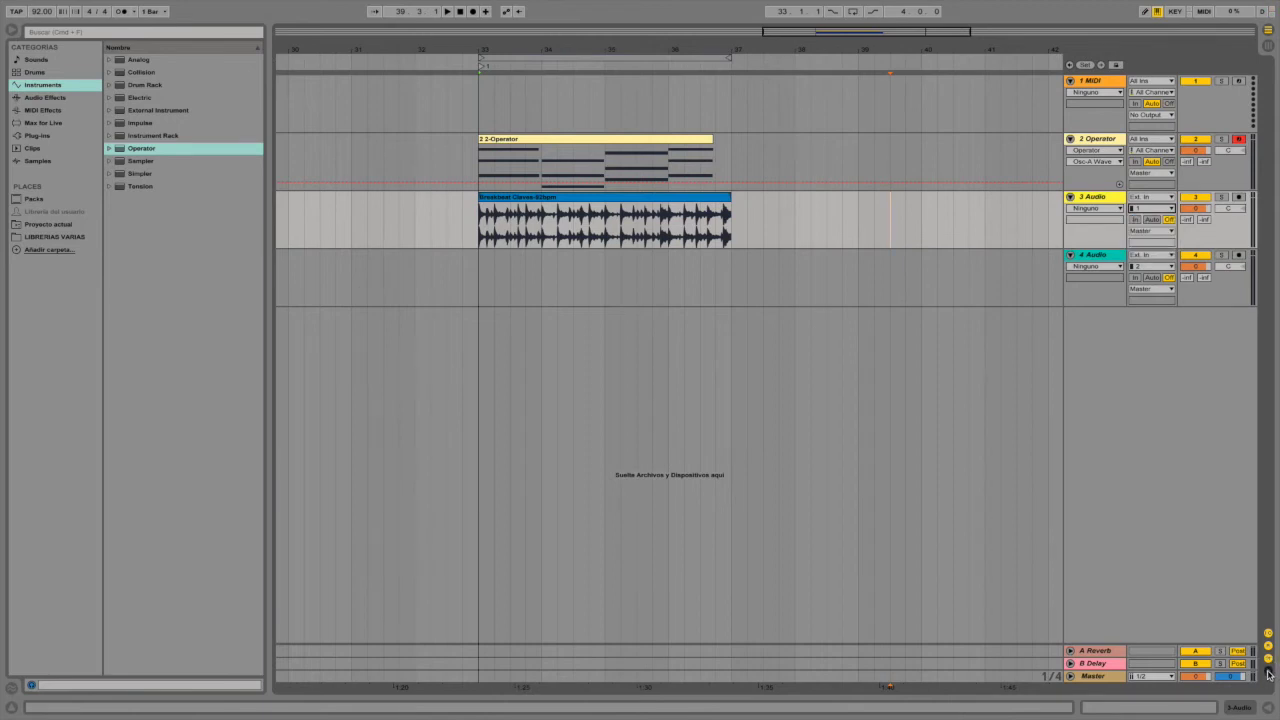
Show the track delay section and try stepping the 3 Audio track's delay down and back up.
{"action": "left_click", "coordinate": [1268, 672]}
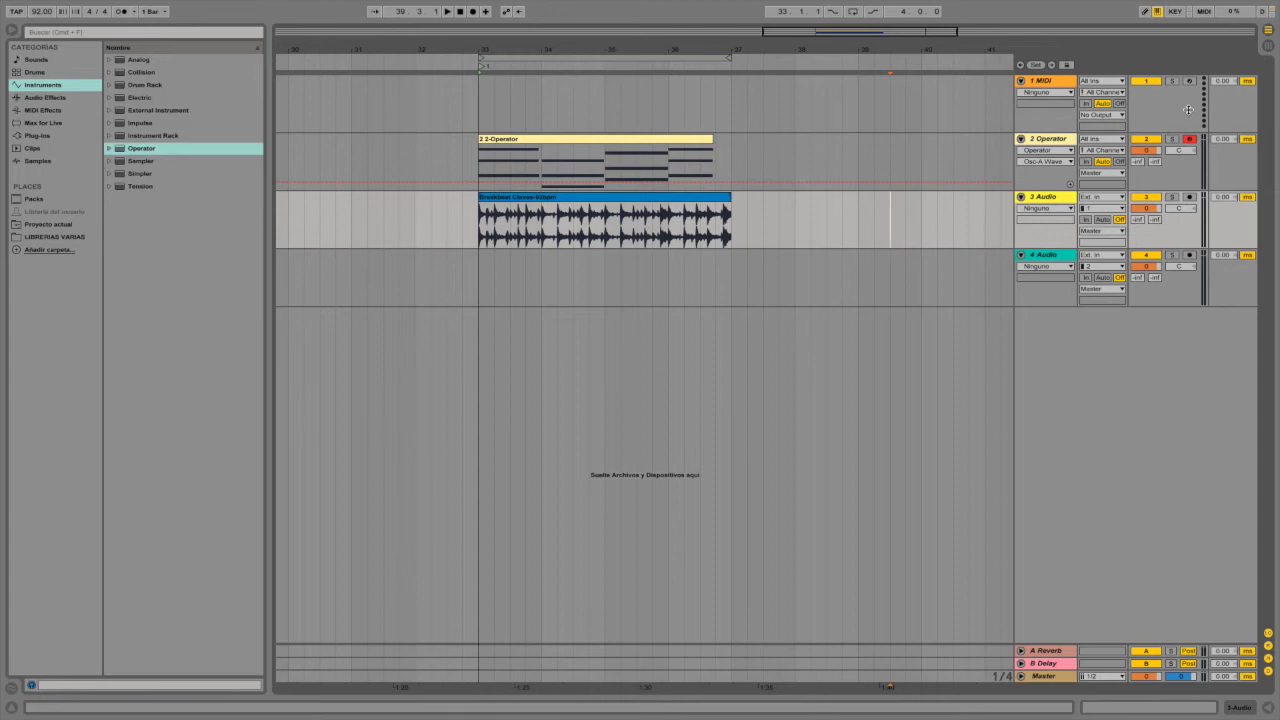
{"action": "left_click", "coordinate": [1222, 197]}
{"action": "key", "text": "Down"}
{"action": "key", "text": "Up"}
Shift the drum loop clip slightly later than bar 33 and return it to the bar line.
{"action": "left_click", "coordinate": [468, 43]}
{"action": "left_click_drag", "start_coordinate": [468, 43], "coordinate": [523, 240]}
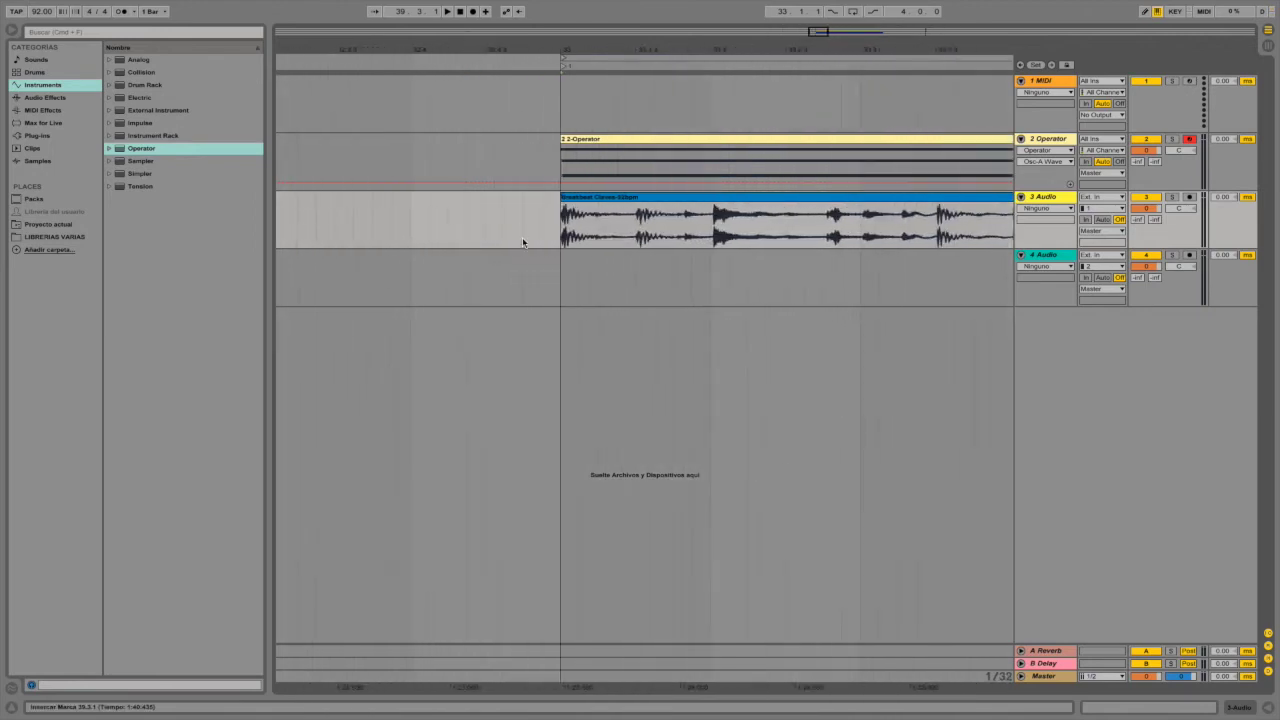
{"action": "left_click", "coordinate": [562, 196]}
{"action": "left_click_drag", "start_coordinate": [563, 196], "coordinate": [544, 196]}
{"action": "left_click", "coordinate": [588, 197]}
{"action": "key", "text": "Right"}
{"action": "key", "text": "Right"}
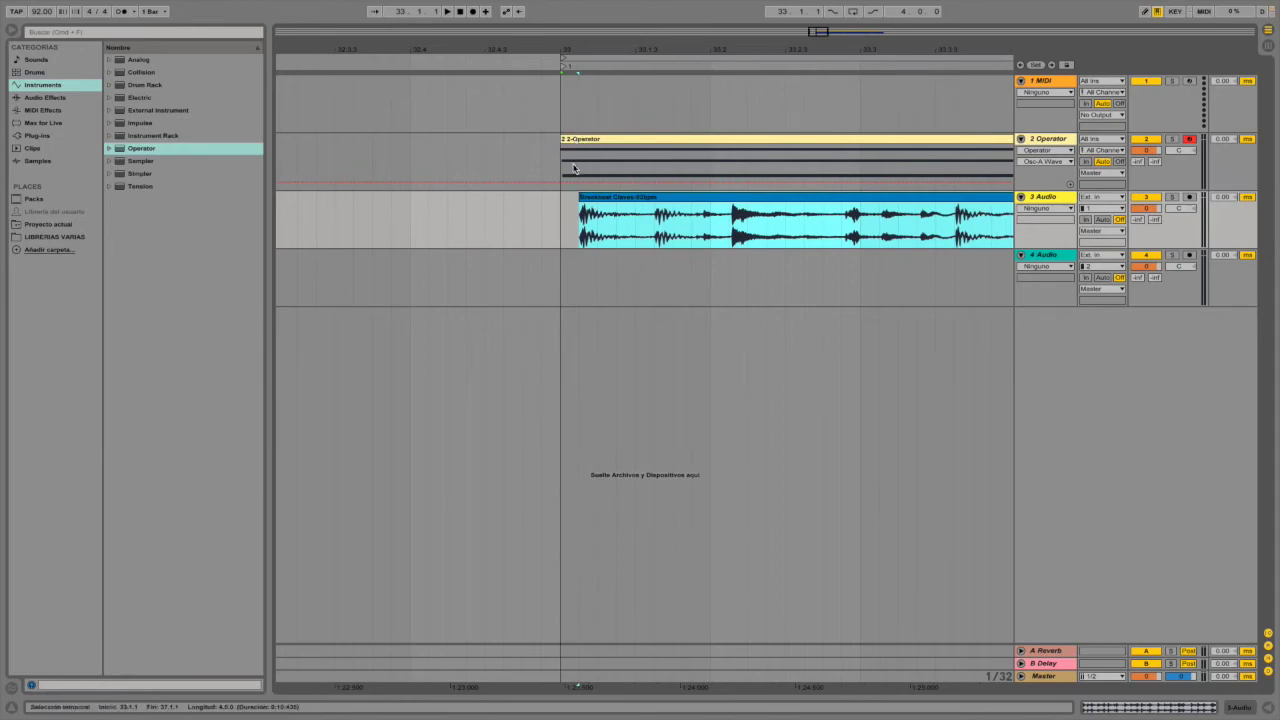
{"action": "left_click", "coordinate": [590, 198]}
{"action": "mouse_move", "coordinate": [590, 198]}
{"action": "left_mouse_down"}
{"action": "mouse_move", "coordinate": [555, 200]}
{"action": "mouse_move", "coordinate": [576, 200]}
{"action": "left_mouse_up"}
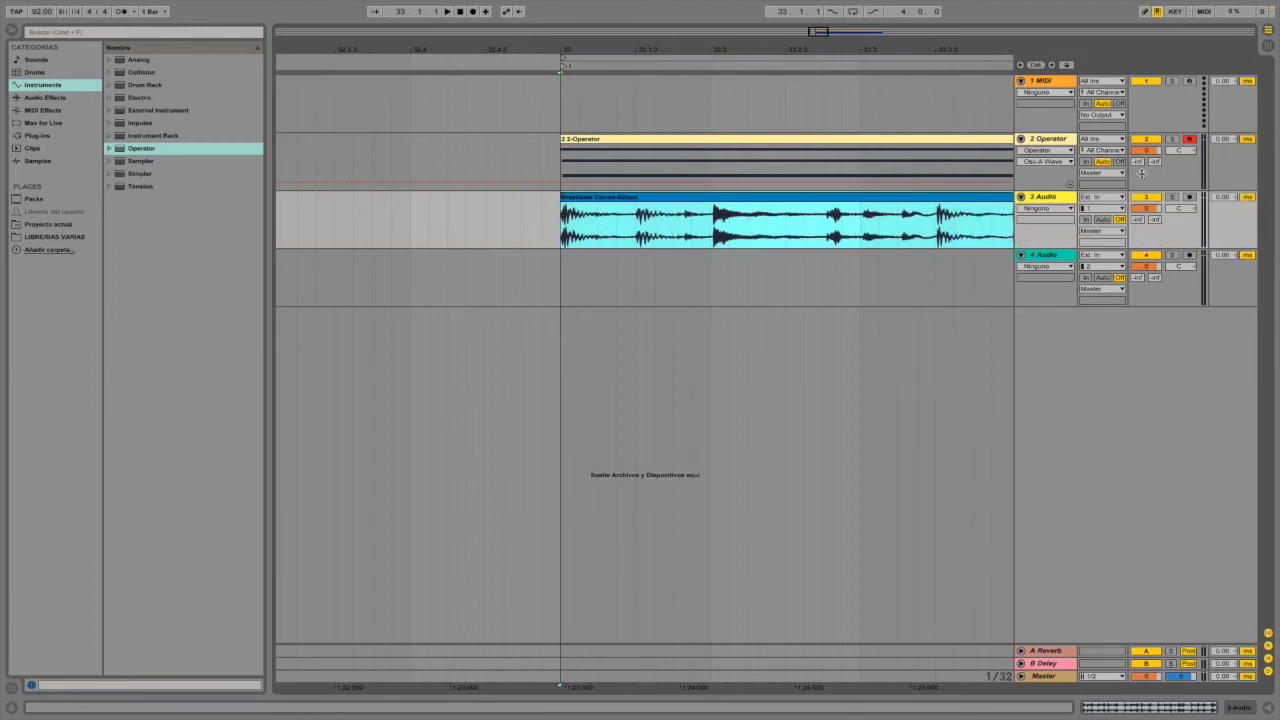
Revisit the 3 Audio track's delay setting and hide the track delay section.
{"action": "left_click", "coordinate": [1221, 198]}
{"action": "left_click_drag", "start_coordinate": [1221, 198], "coordinate": [1221, 206]}
{"action": "left_click_drag", "start_coordinate": [698, 46], "coordinate": [578, 46]}
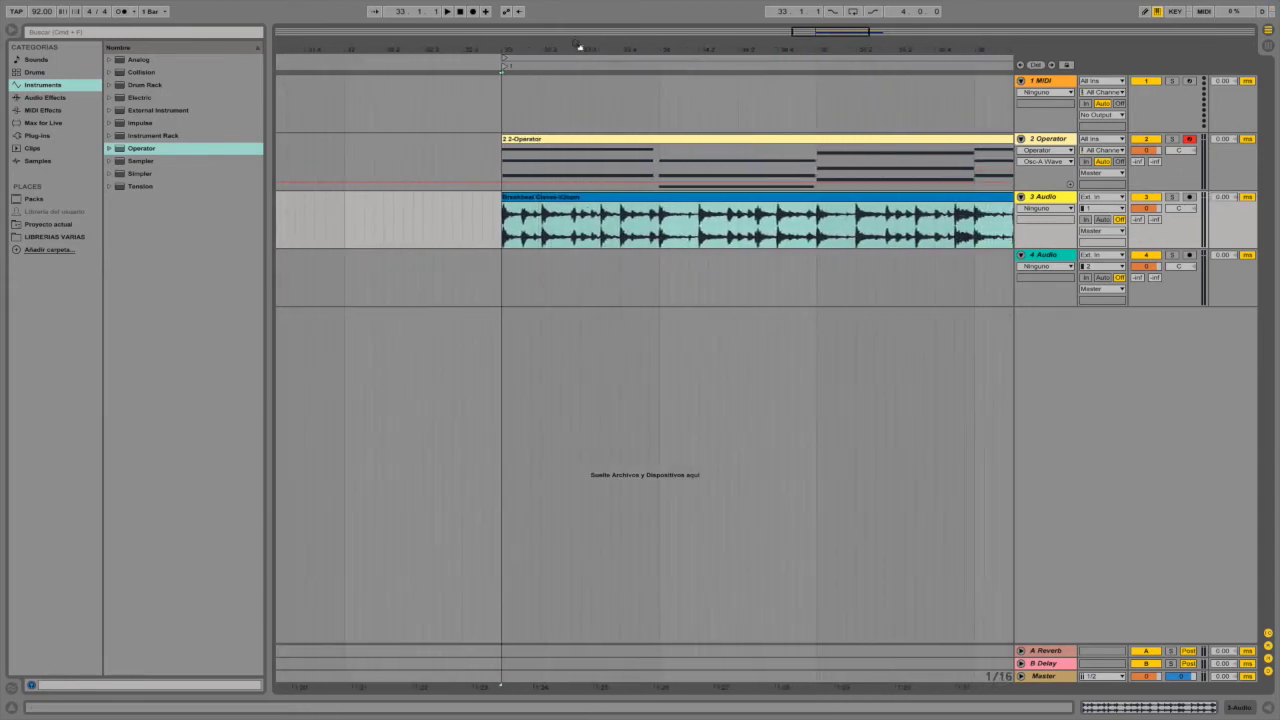
{"action": "left_click", "coordinate": [1269, 672]}
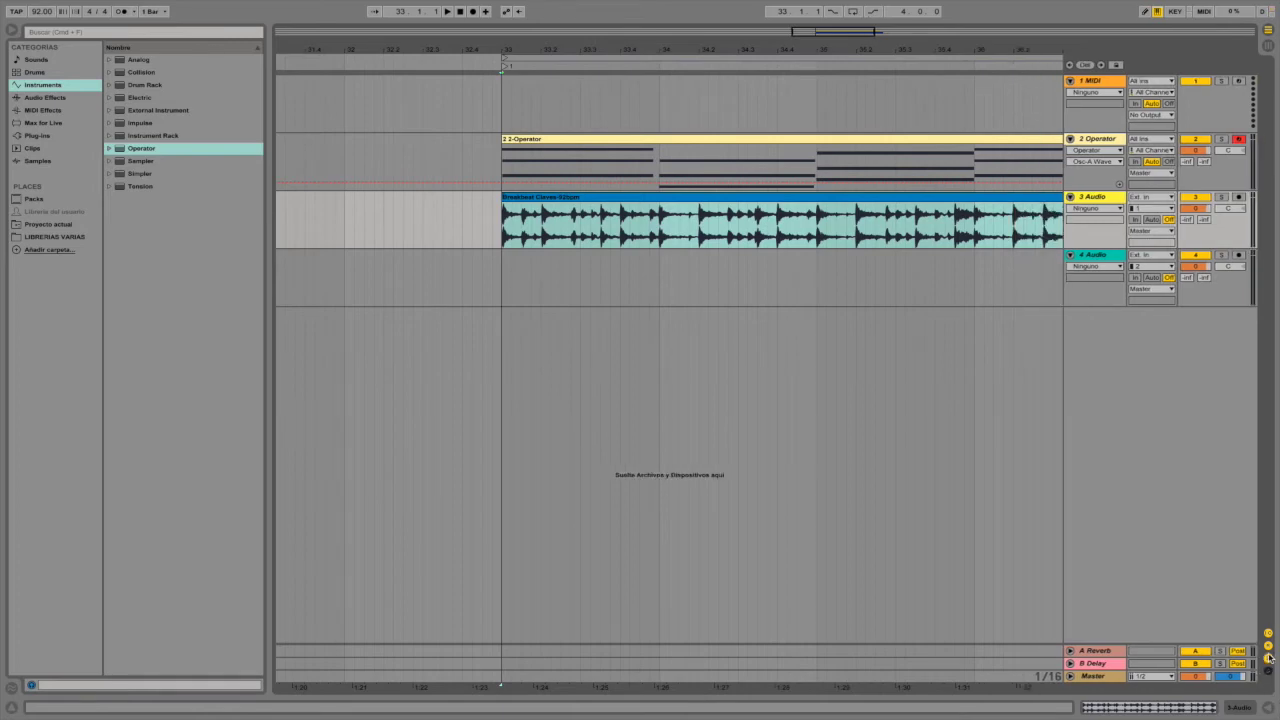
Hide and show again the input/output, return track and mixer sections one after another.
{"action": "left_click", "coordinate": [1268, 632]}
{"action": "left_click", "coordinate": [1268, 632]}
{"action": "left_click", "coordinate": [1269, 646]}
{"action": "left_click", "coordinate": [1269, 648]}
{"action": "left_click", "coordinate": [1269, 659]}
{"action": "left_click", "coordinate": [1269, 659]}
Disarm the Operator track, solo it and play the arrangement to hear only the chords.
{"action": "left_click", "coordinate": [1238, 141]}
{"action": "left_click", "coordinate": [1219, 141]}
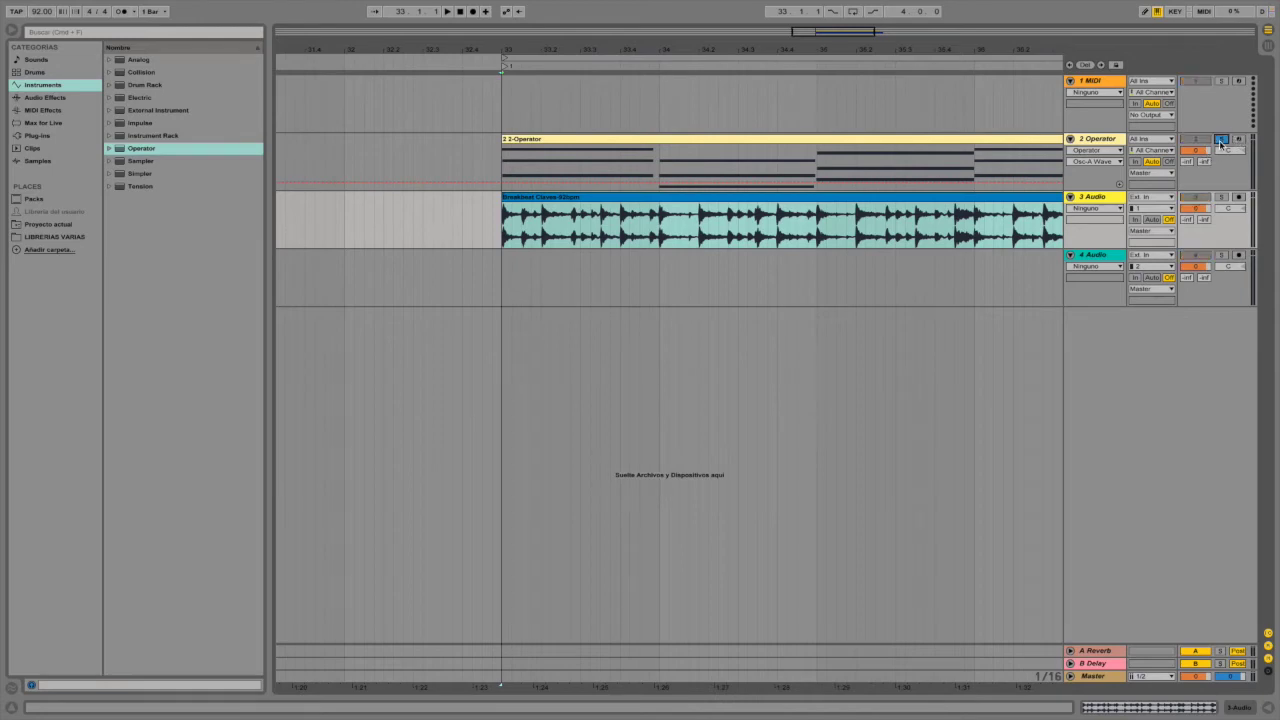
{"action": "left_click", "coordinate": [810, 66]}
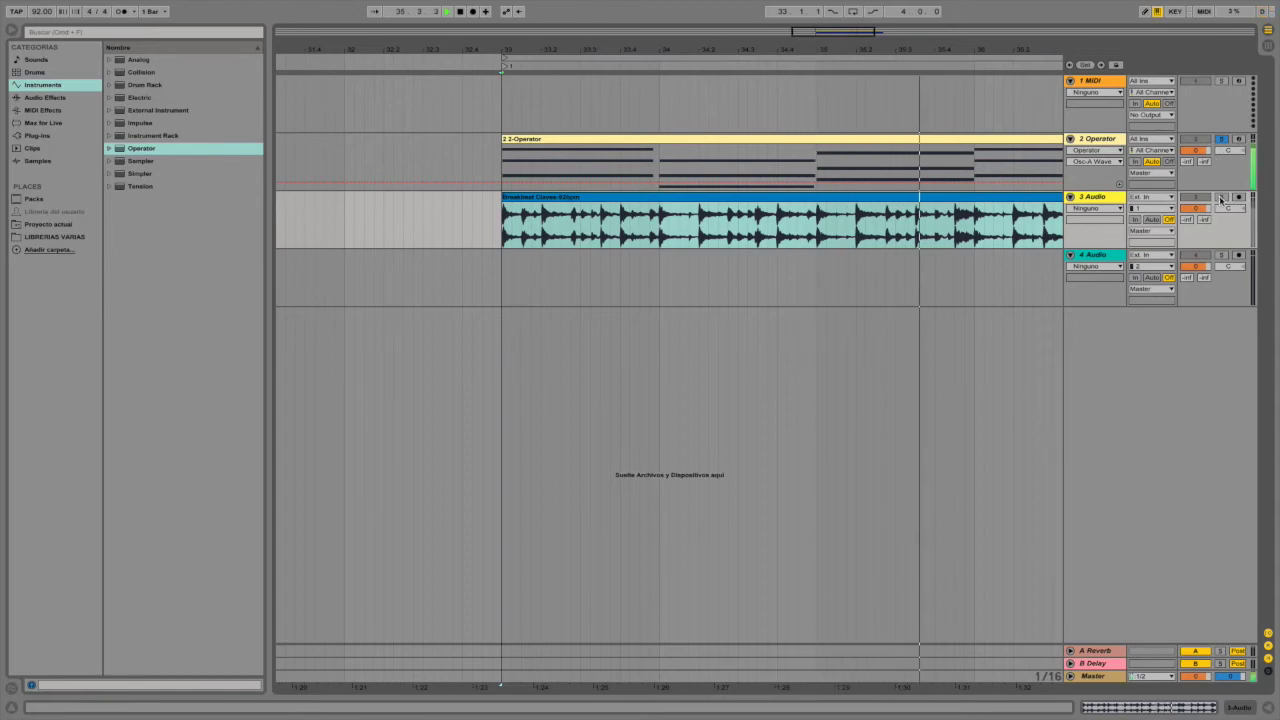
{"action": "key", "text": "space"}
Switch the solo from Operator to the 3 Audio track, play only the drum loop and turn the solo off.
{"action": "left_click", "coordinate": [1222, 141]}
{"action": "left_click", "coordinate": [1220, 197]}
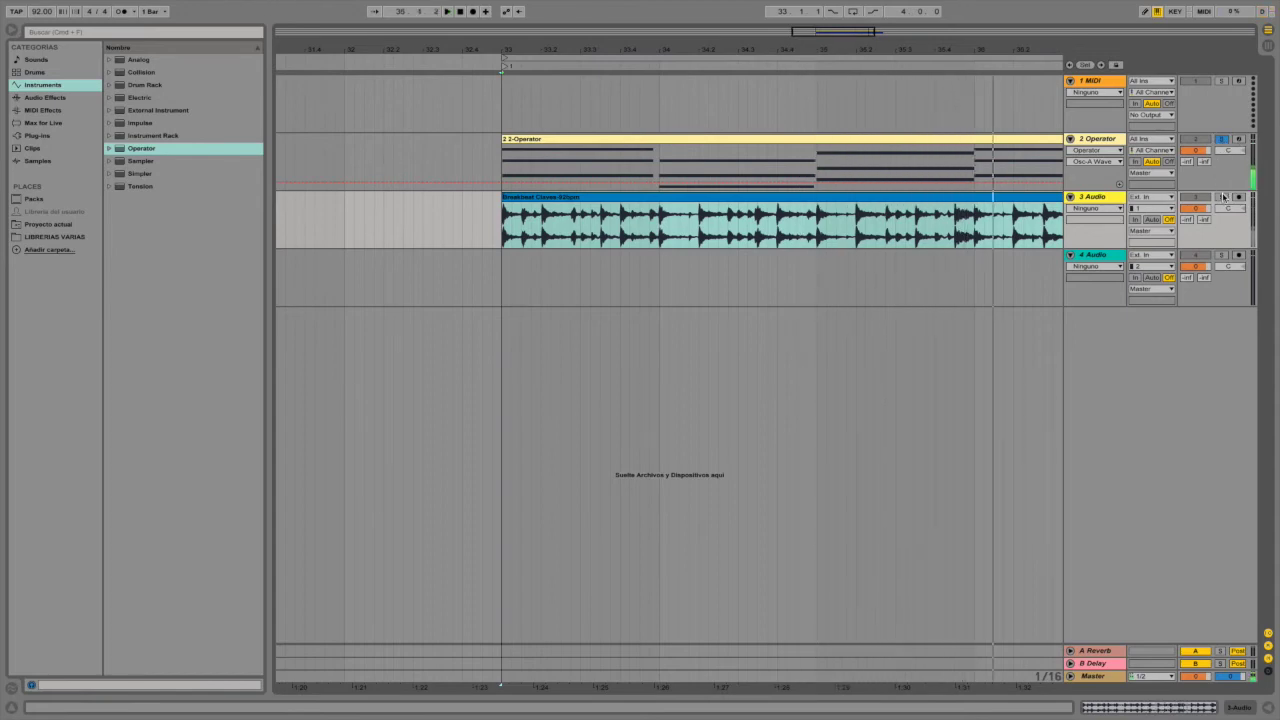
{"action": "left_click", "coordinate": [765, 60]}
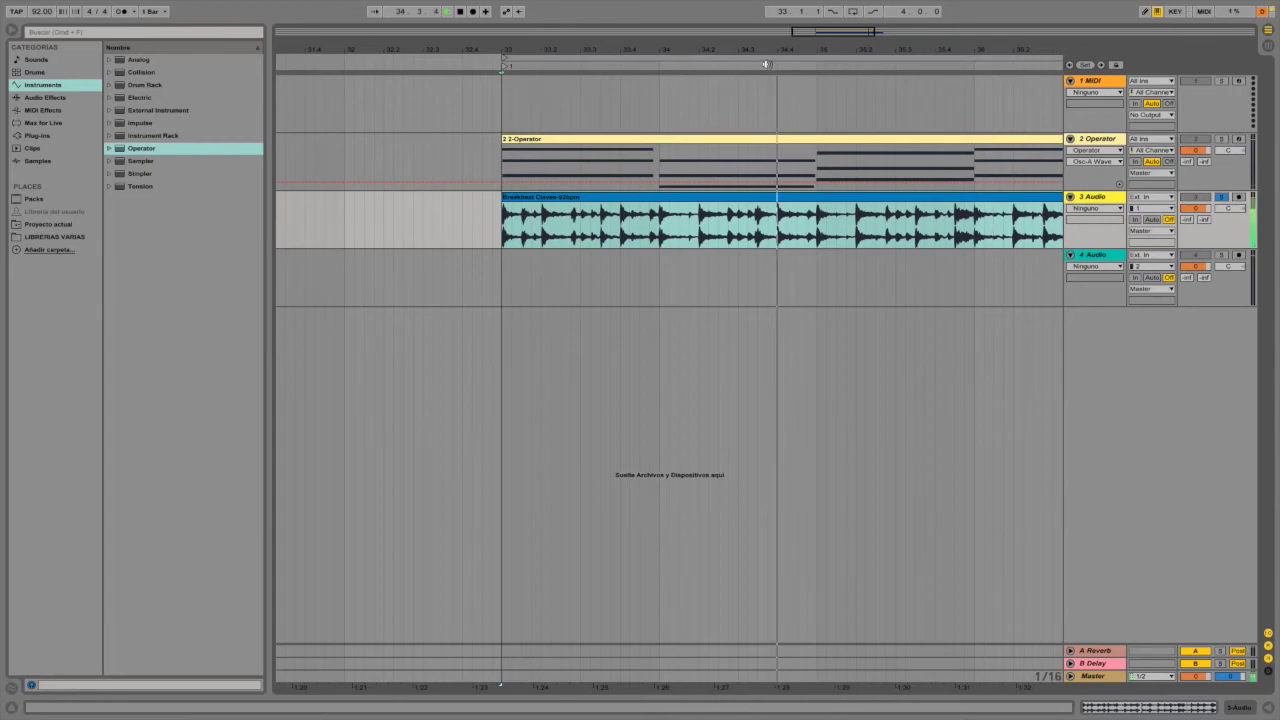
{"action": "left_click", "coordinate": [1222, 197]}
{"action": "key", "text": "minus"}
{"action": "key", "text": "minus"}
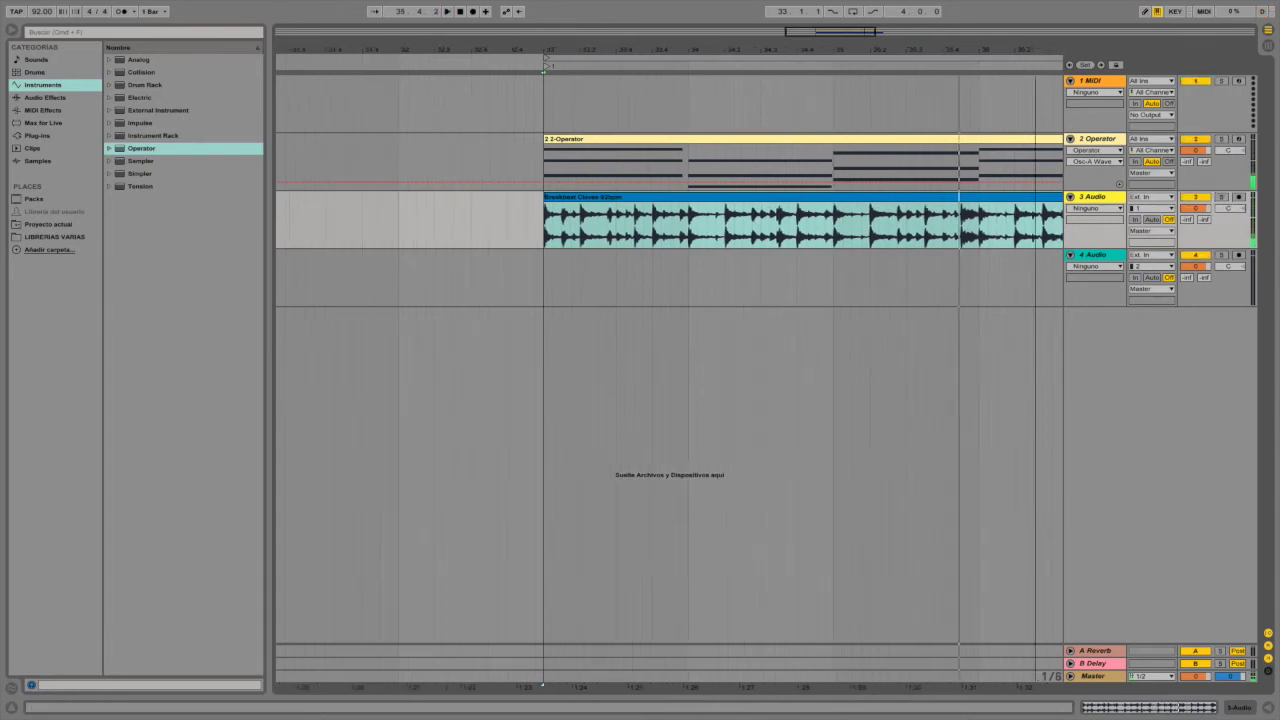
Arm the 3 Audio track, record briefly over the drum loop and undo the recording.
{"action": "left_click", "coordinate": [1239, 197]}
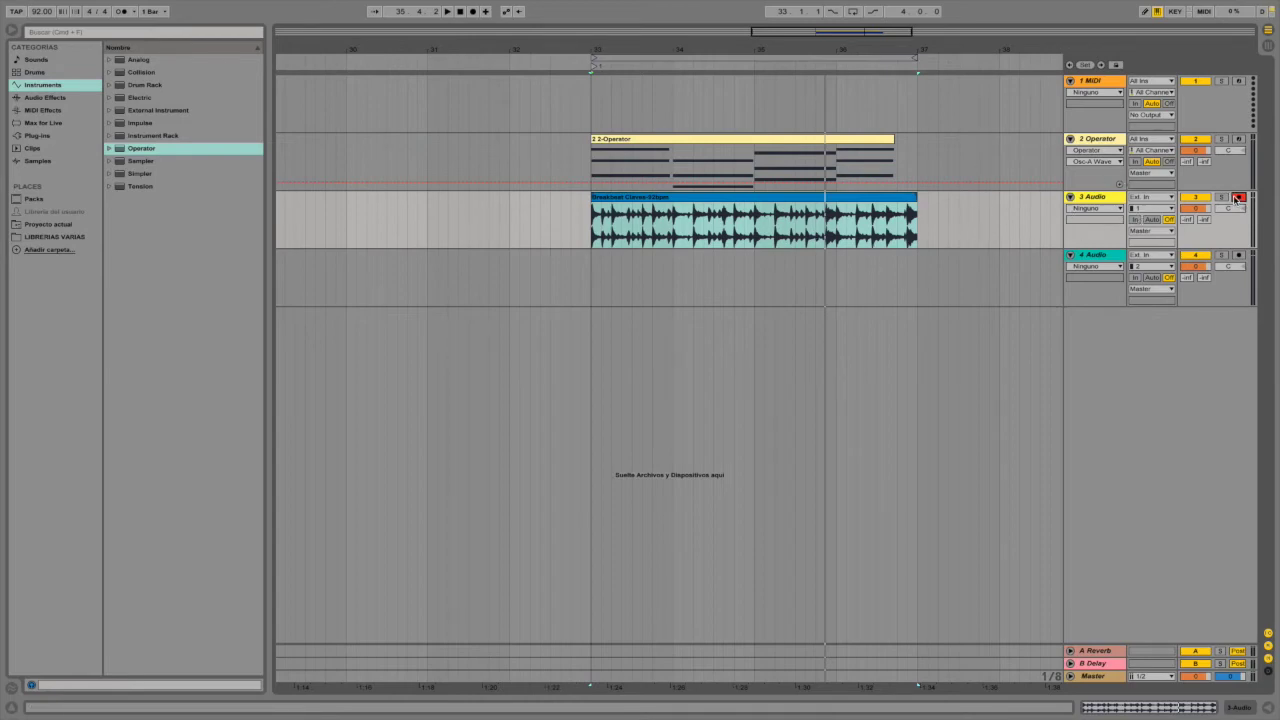
{"action": "left_click", "coordinate": [473, 12]}
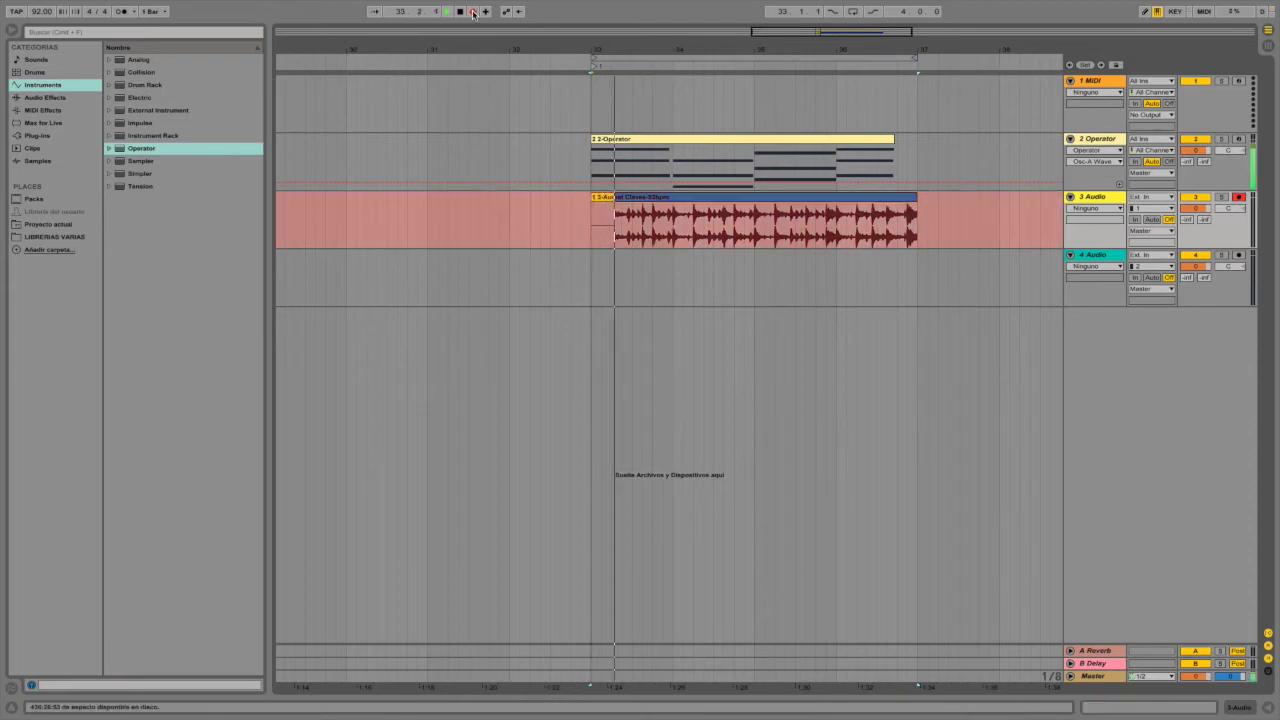
{"action": "key", "text": "space"}
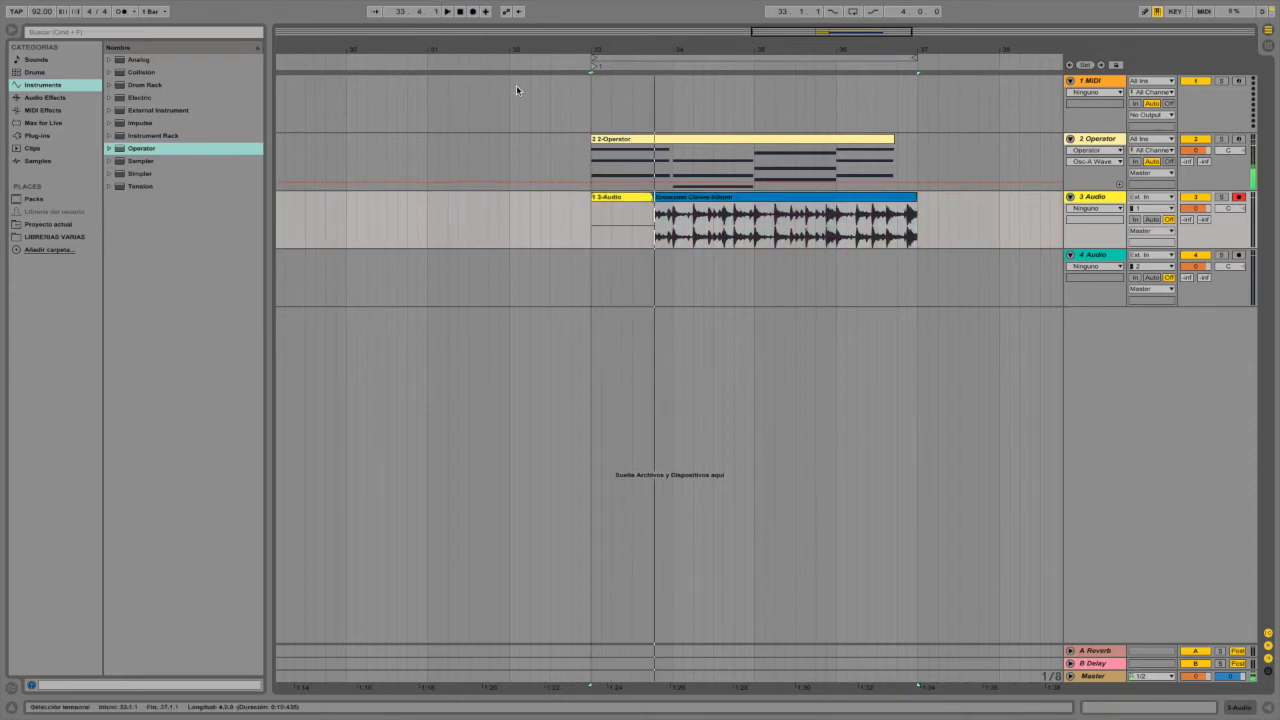
{"action": "key", "text": "super+z"}
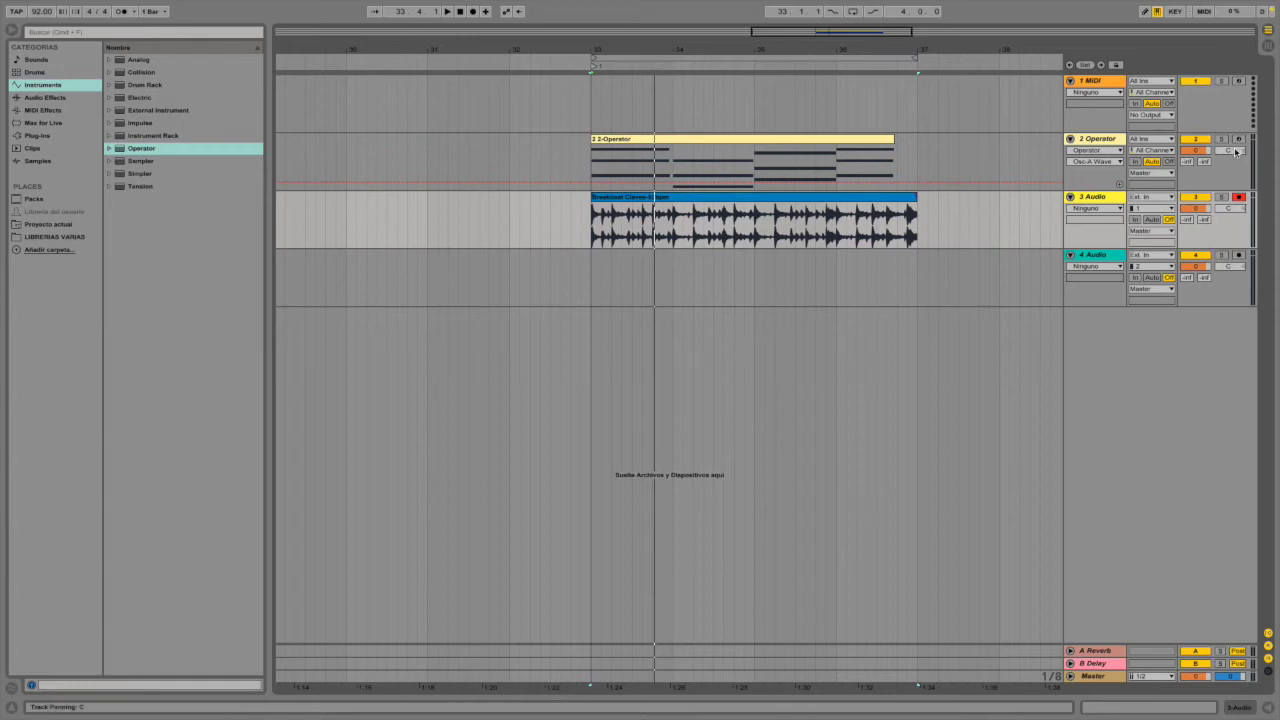
Disarm the 3 Audio track and arm the 2 Operator track for recording.
{"action": "left_click", "coordinate": [1238, 198]}
{"action": "left_click", "coordinate": [1238, 198]}
{"action": "left_click", "coordinate": [1239, 140]}
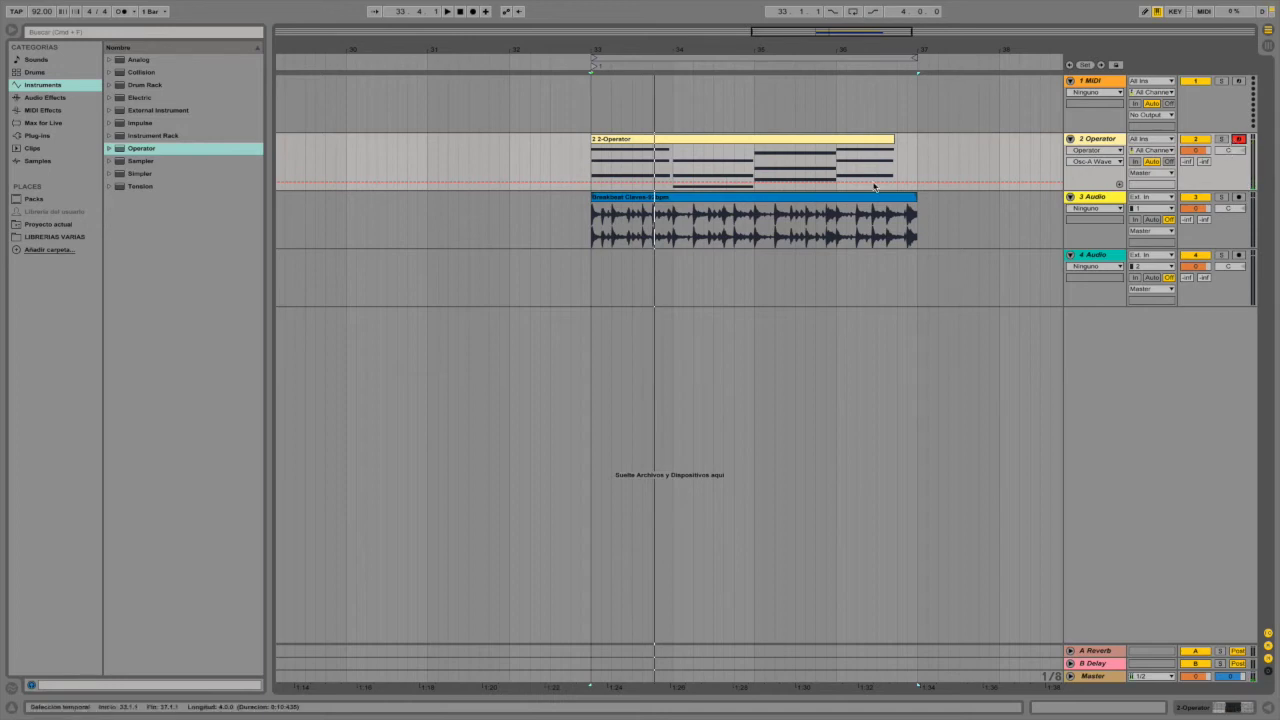
Copy the Operator instrument from the 2 Operator track onto the 1 MIDI track and set the copy's oscillator wave to Saw D.
{"action": "double_click", "coordinate": [1097, 138]}
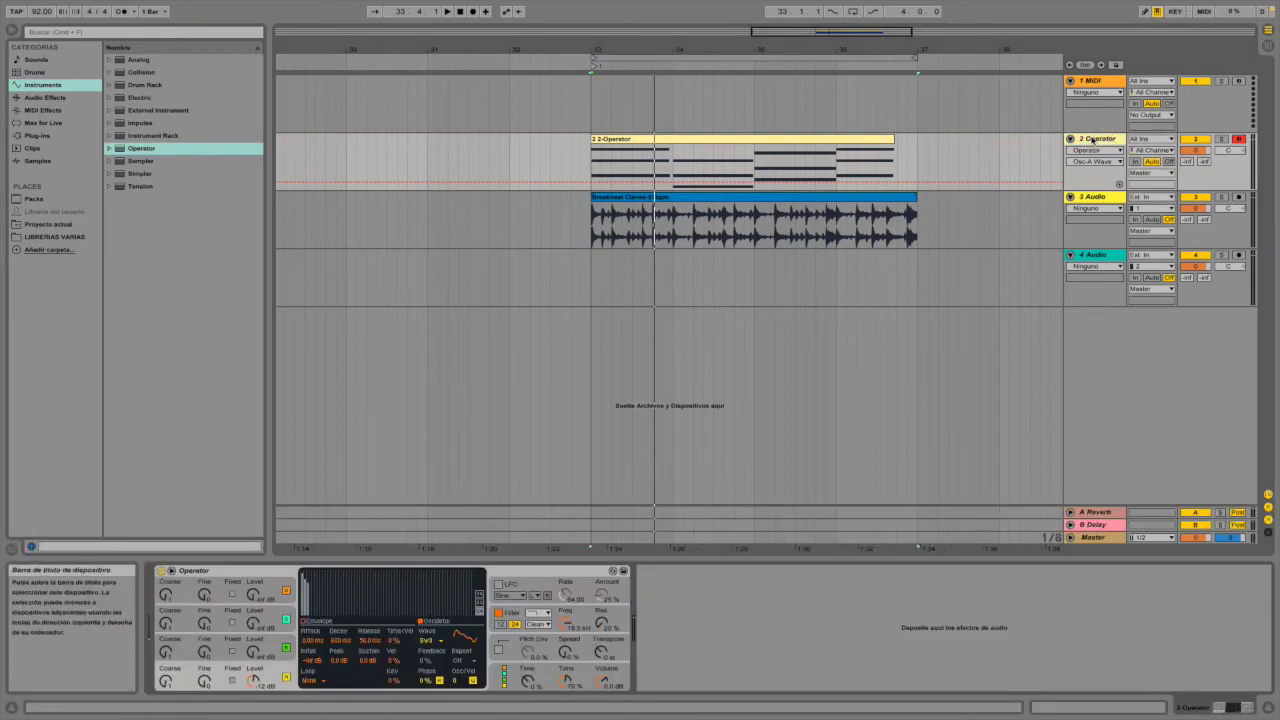
{"action": "left_click", "coordinate": [264, 572]}
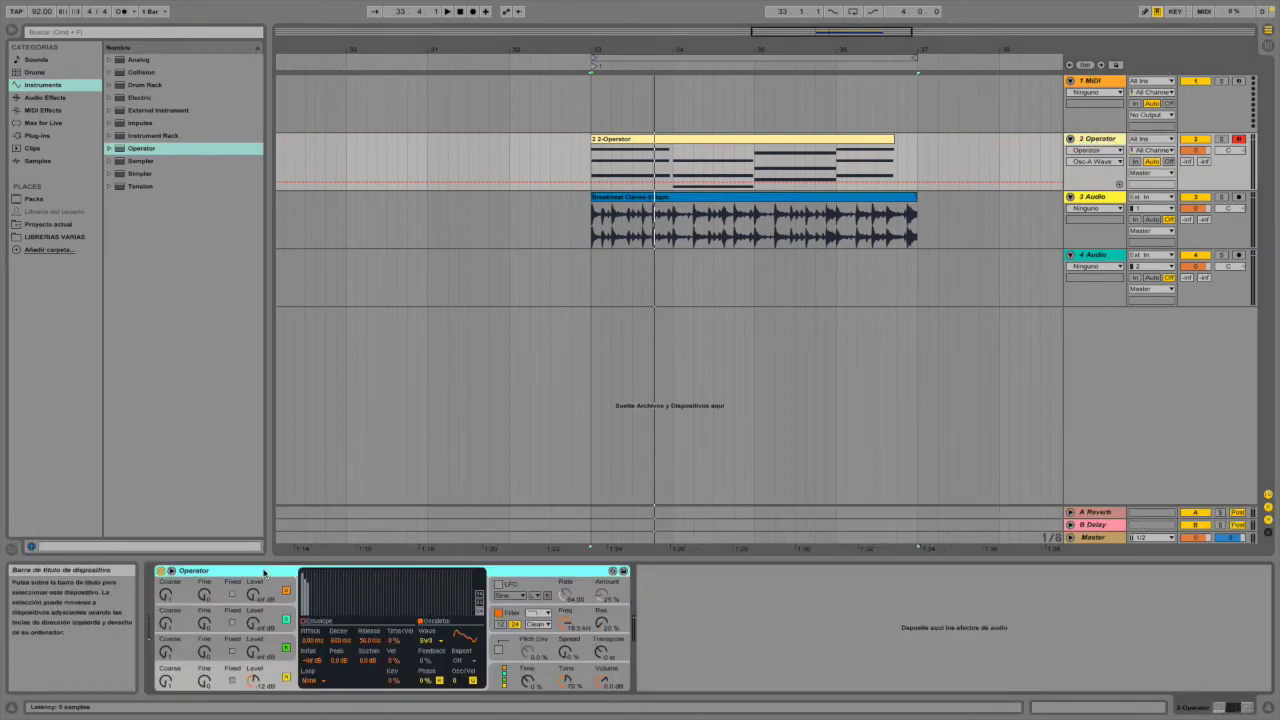
{"action": "left_click_drag", "start_coordinate": [264, 572], "coordinate": [613, 107]}
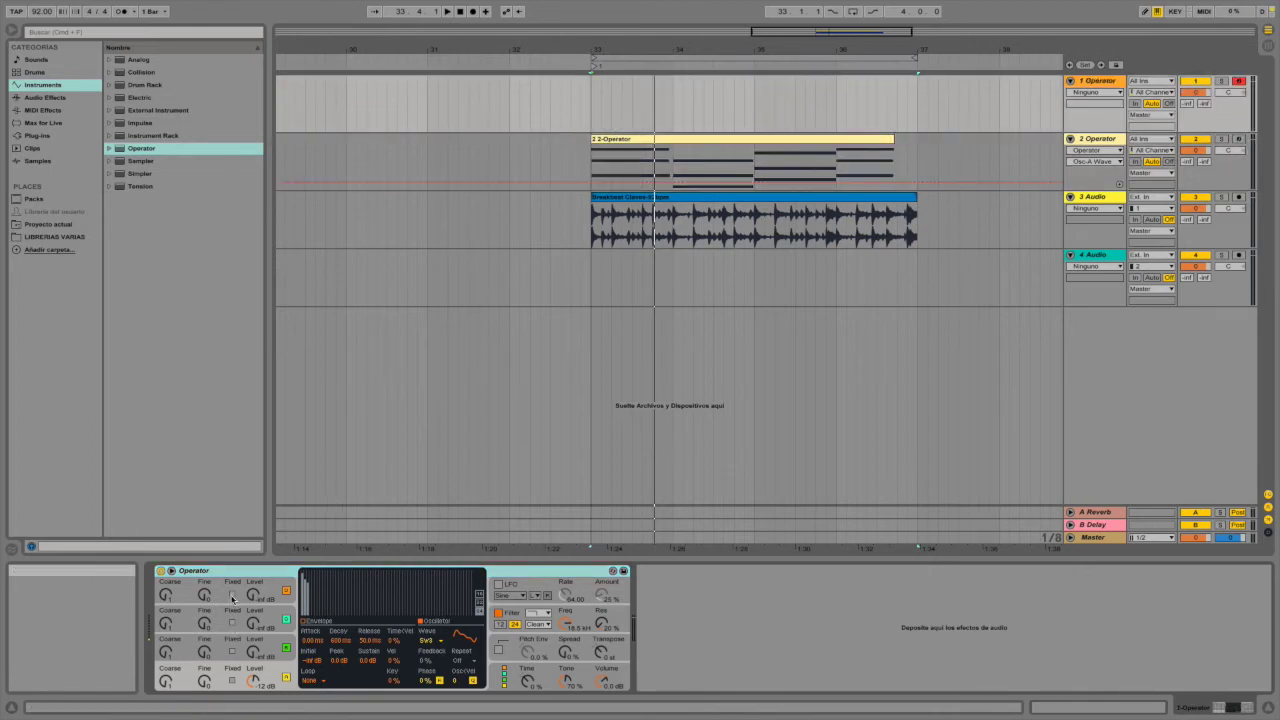
{"action": "left_click", "coordinate": [581, 106]}
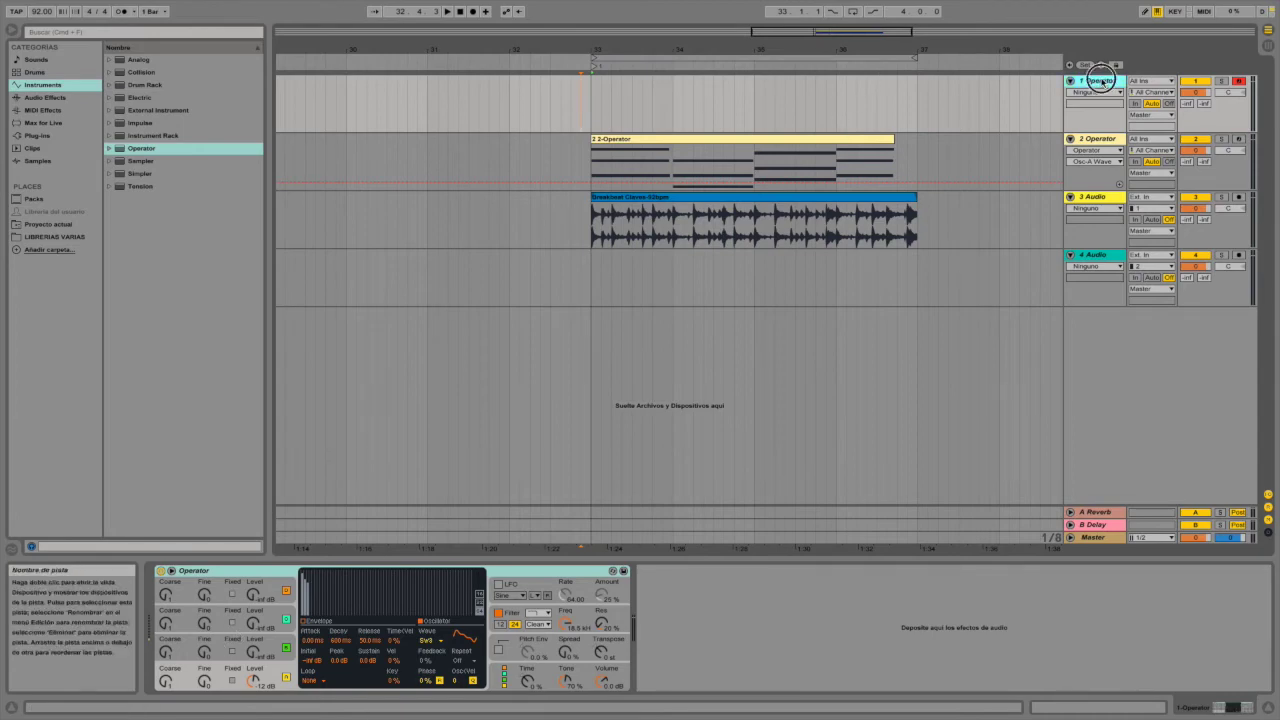
{"action": "left_click", "coordinate": [427, 641]}
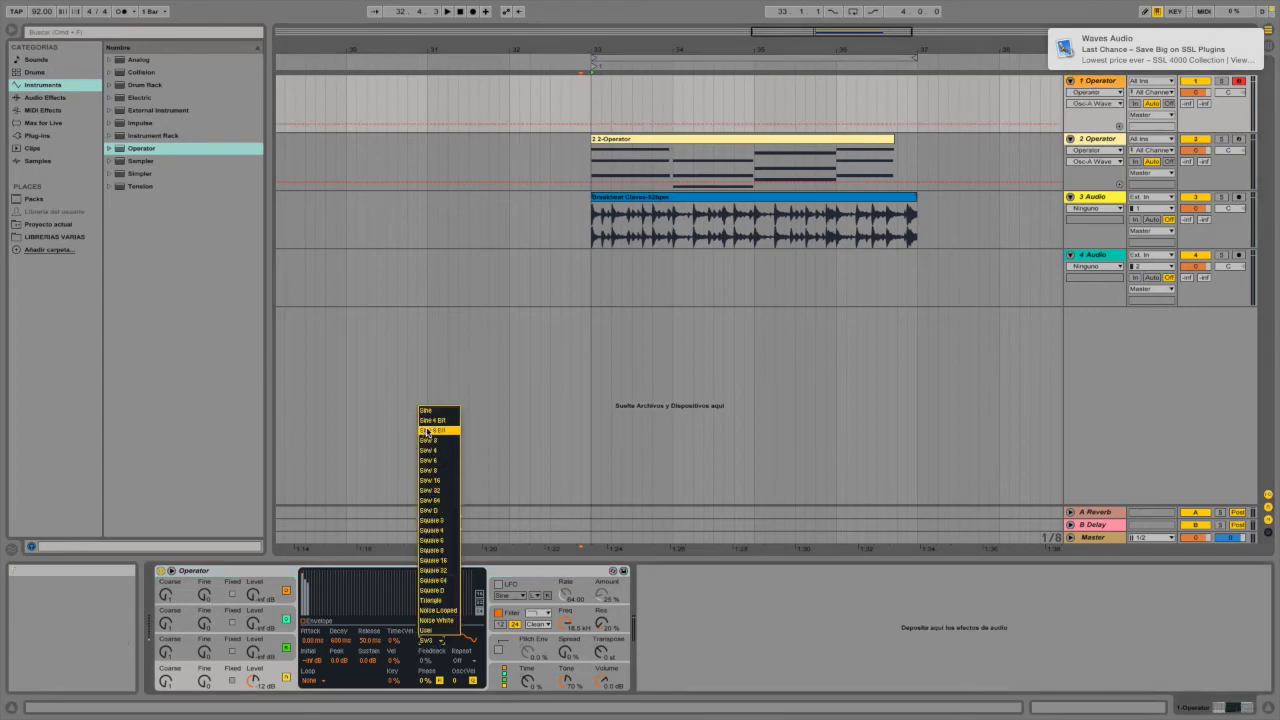
{"action": "left_click", "coordinate": [435, 507]}
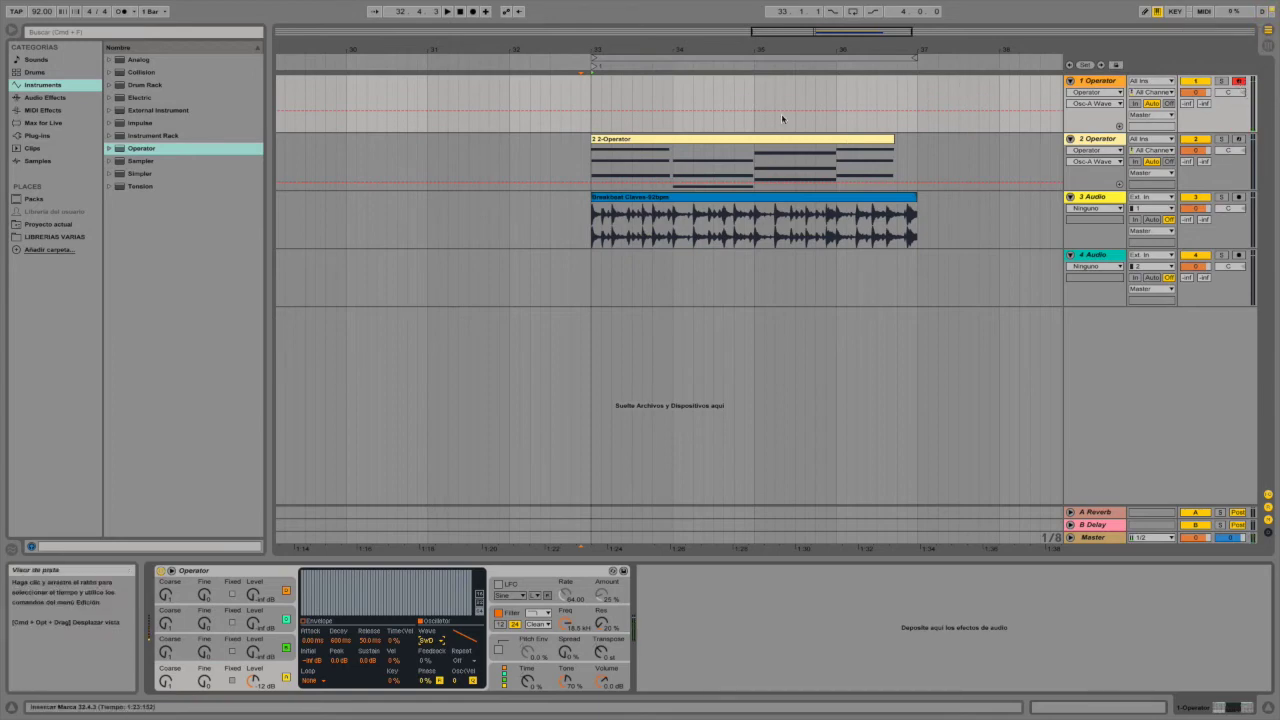
Switch the record arm between the 1 Operator and 2 Operator tracks to compare their sounds, leaving both disarmed.
{"action": "left_click", "coordinate": [1240, 81]}
{"action": "left_click", "coordinate": [1240, 81]}
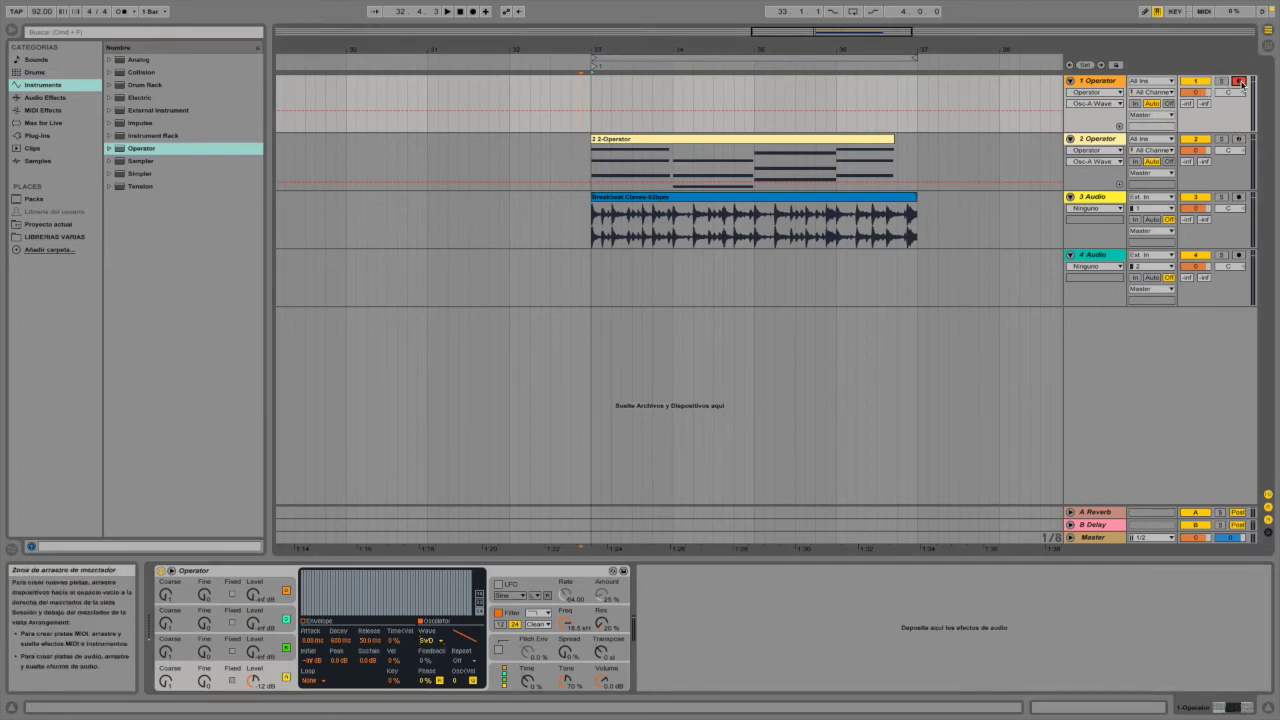
{"action": "left_click", "coordinate": [1240, 143]}
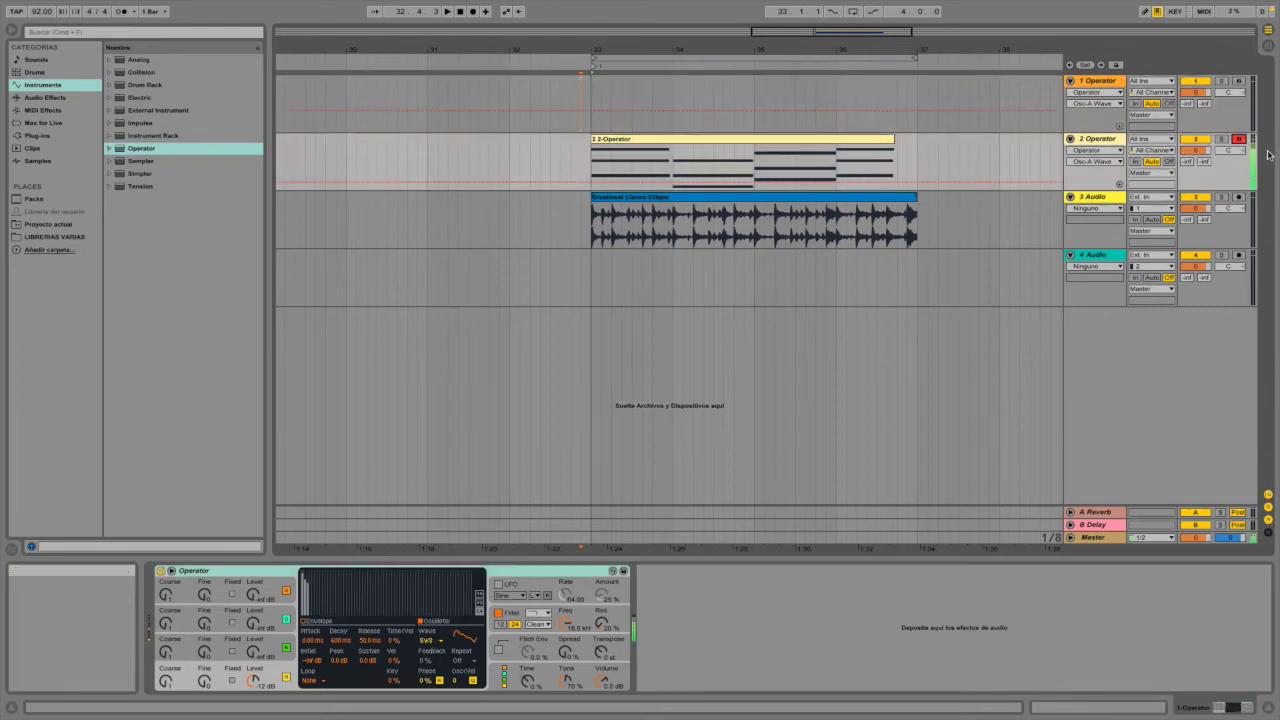
{"action": "left_click", "coordinate": [1240, 82]}
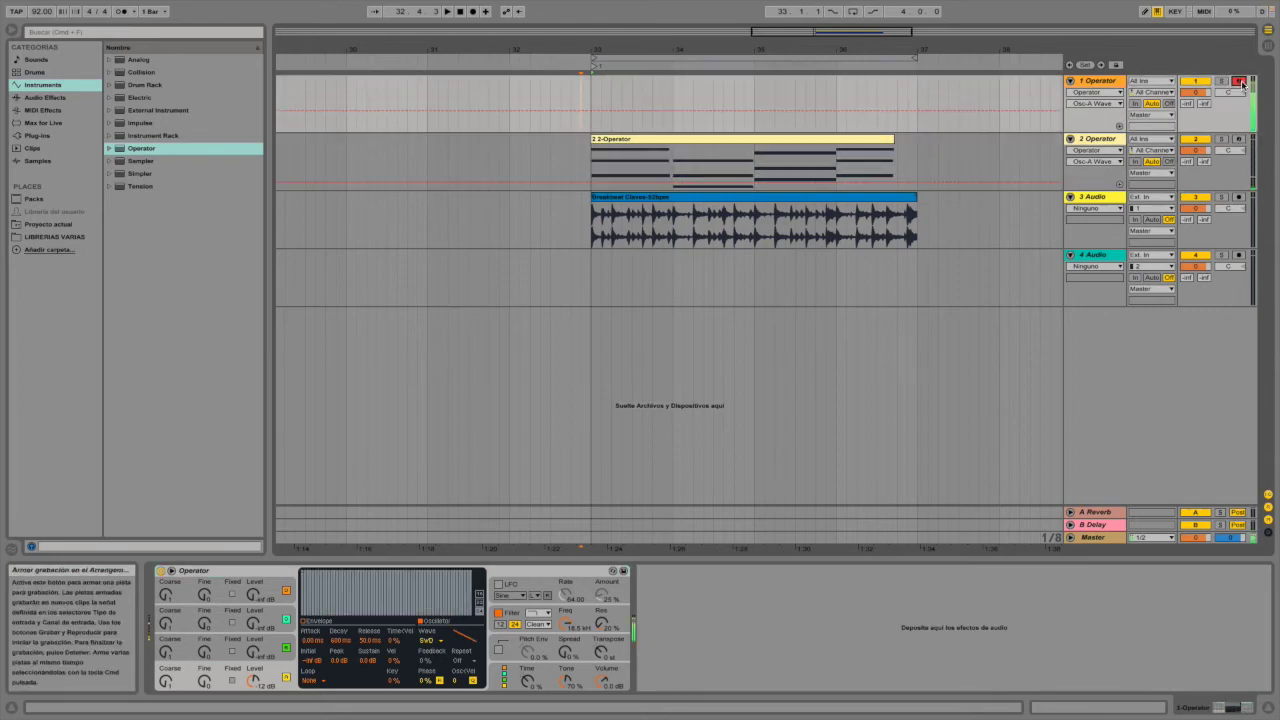
{"action": "left_click", "coordinate": [1240, 82]}
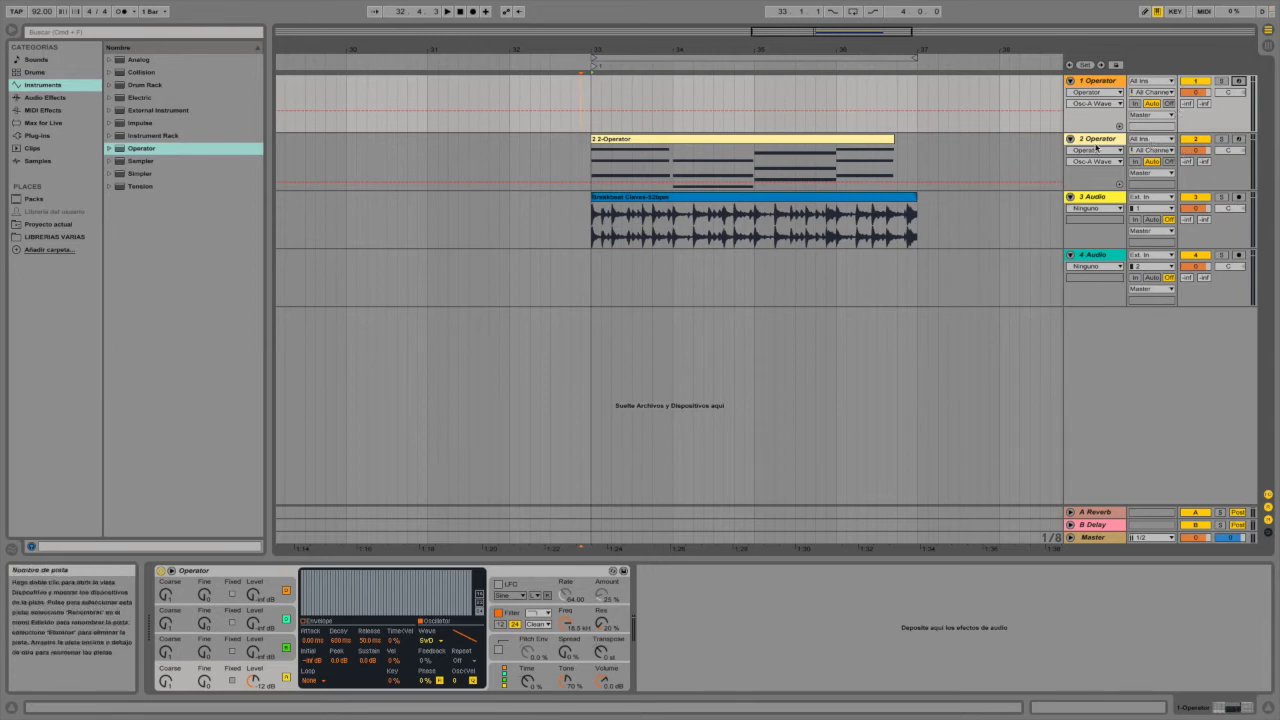
Extend the 2 Operator clip to match the end of the drum loop and unfold the A Reverb and B Delay return tracks.
{"action": "left_click_drag", "start_coordinate": [897, 143], "coordinate": [914, 141]}
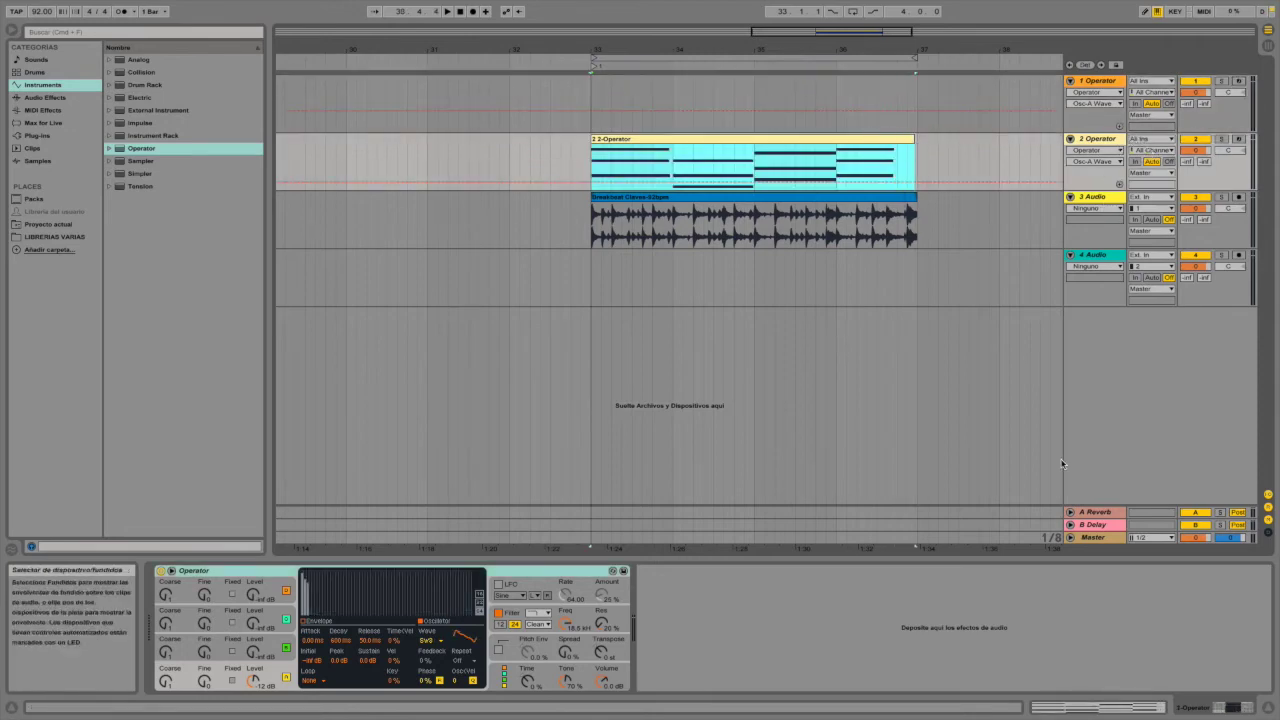
{"action": "left_click", "coordinate": [1069, 512]}
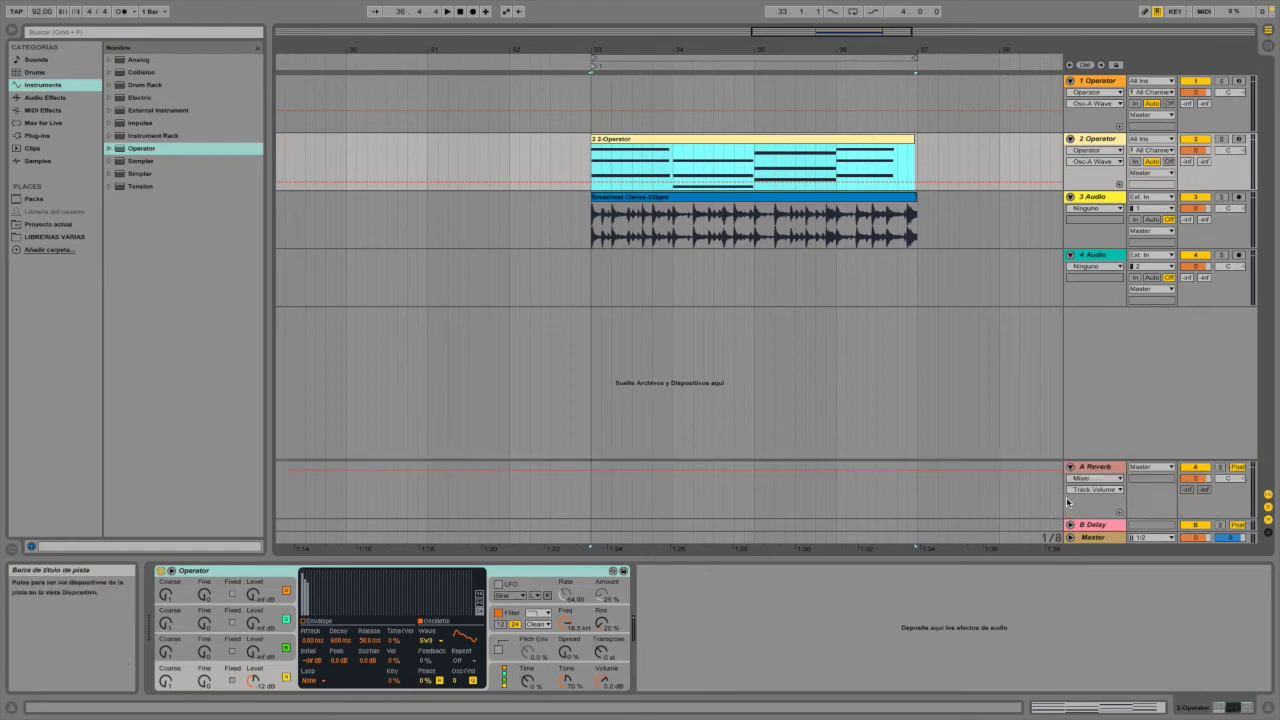
{"action": "left_click", "coordinate": [1069, 525]}
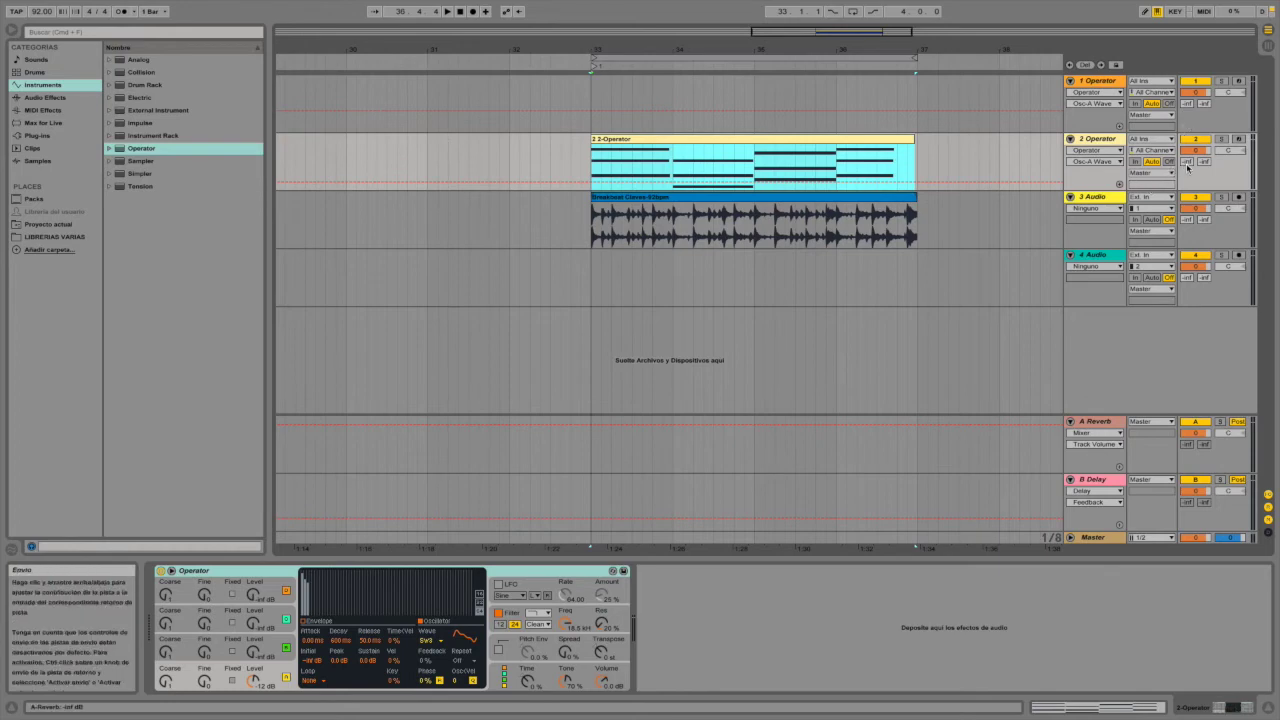
View the devices on both return tracks and delete the Reverb effect from return track A.
{"action": "left_click", "coordinate": [1100, 421]}
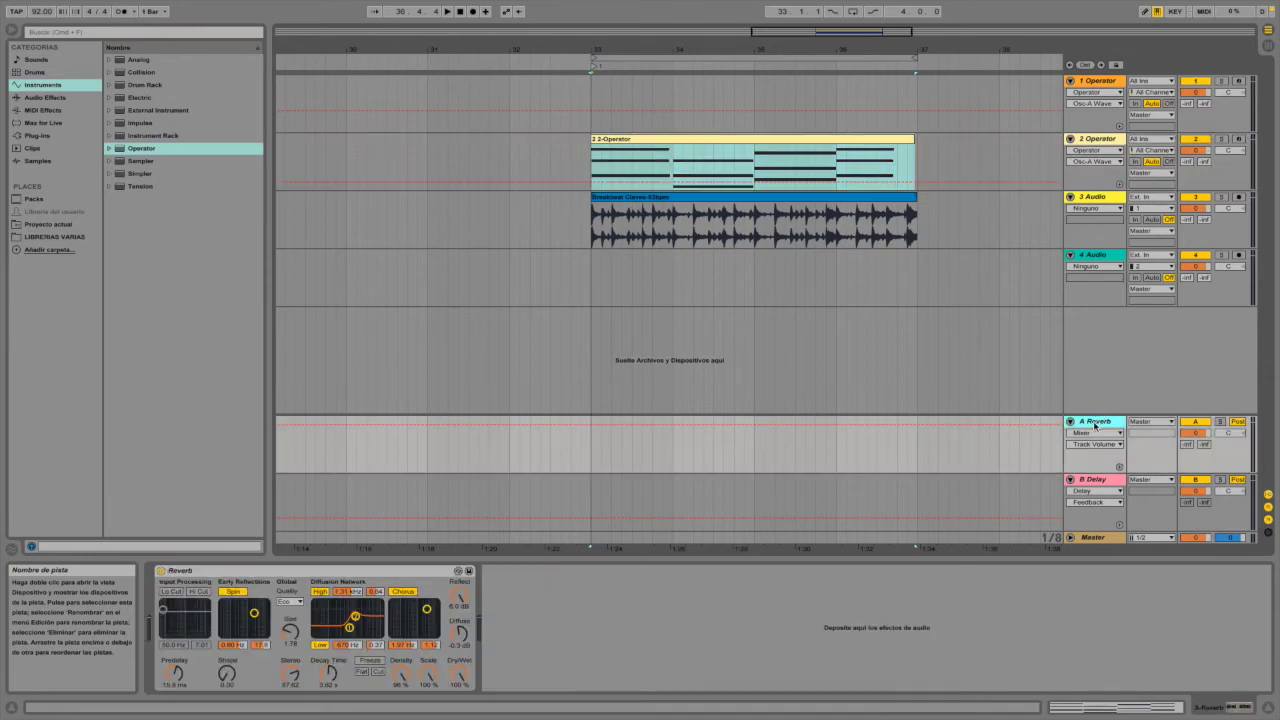
{"action": "left_click", "coordinate": [775, 530]}
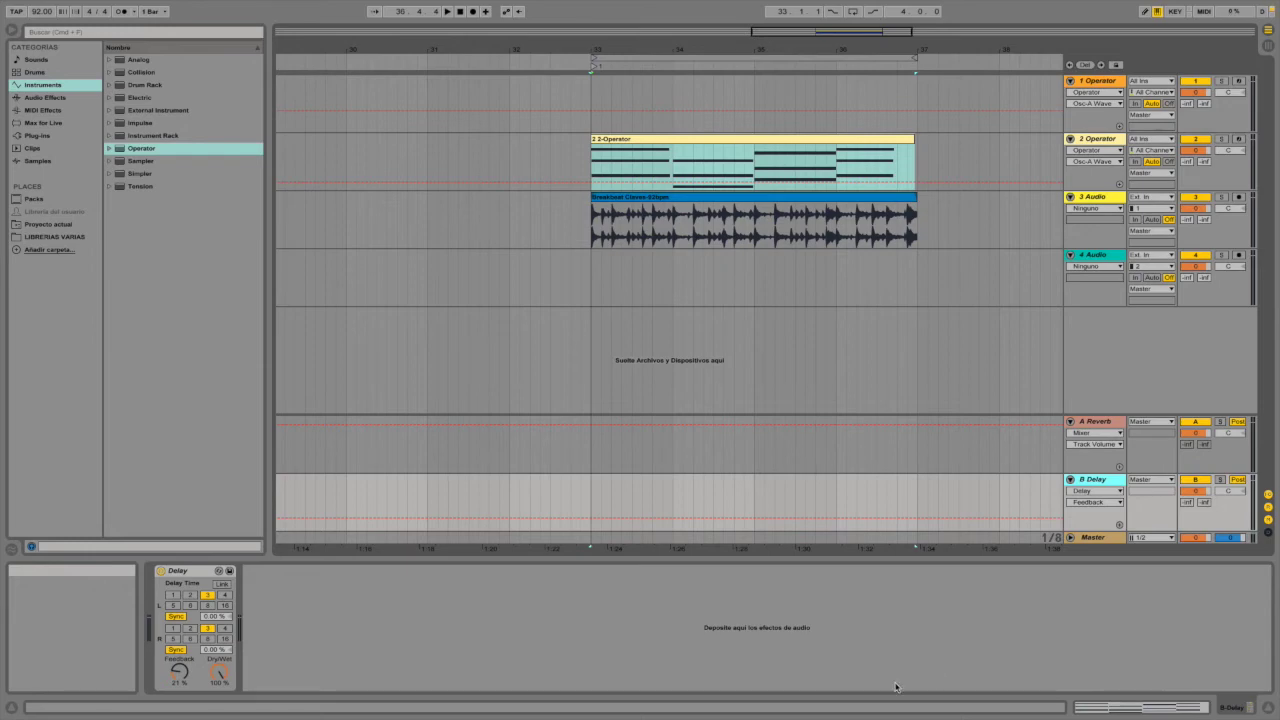
{"action": "left_click", "coordinate": [1100, 422]}
{"action": "left_click", "coordinate": [219, 580]}
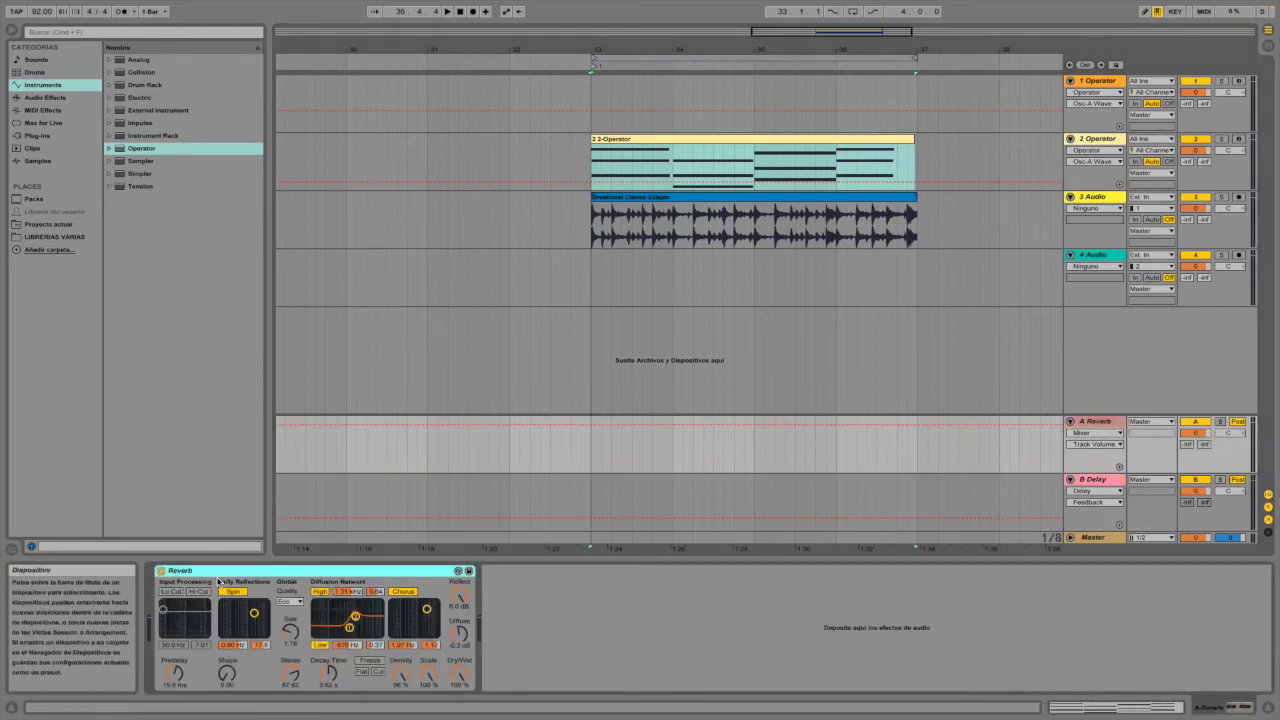
{"action": "key", "text": "Delete"}
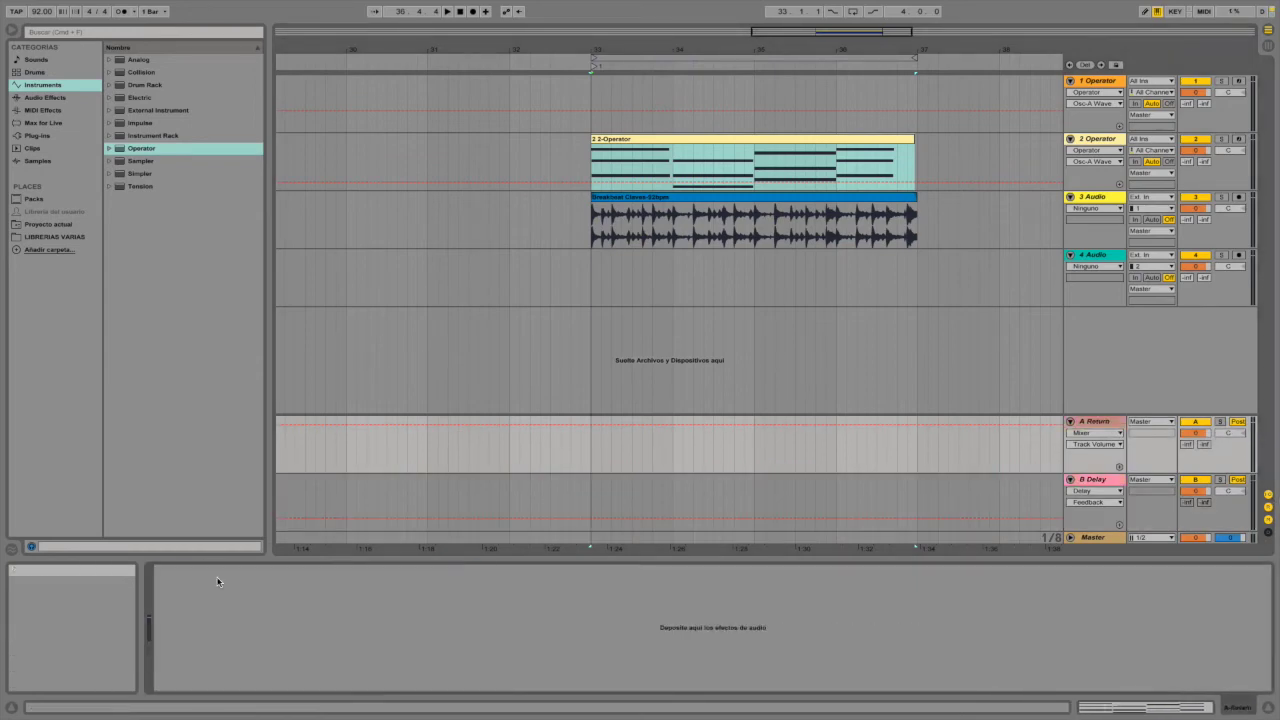
Rename return track A as "retorno 1".
{"action": "right_click", "coordinate": [1092, 424]}
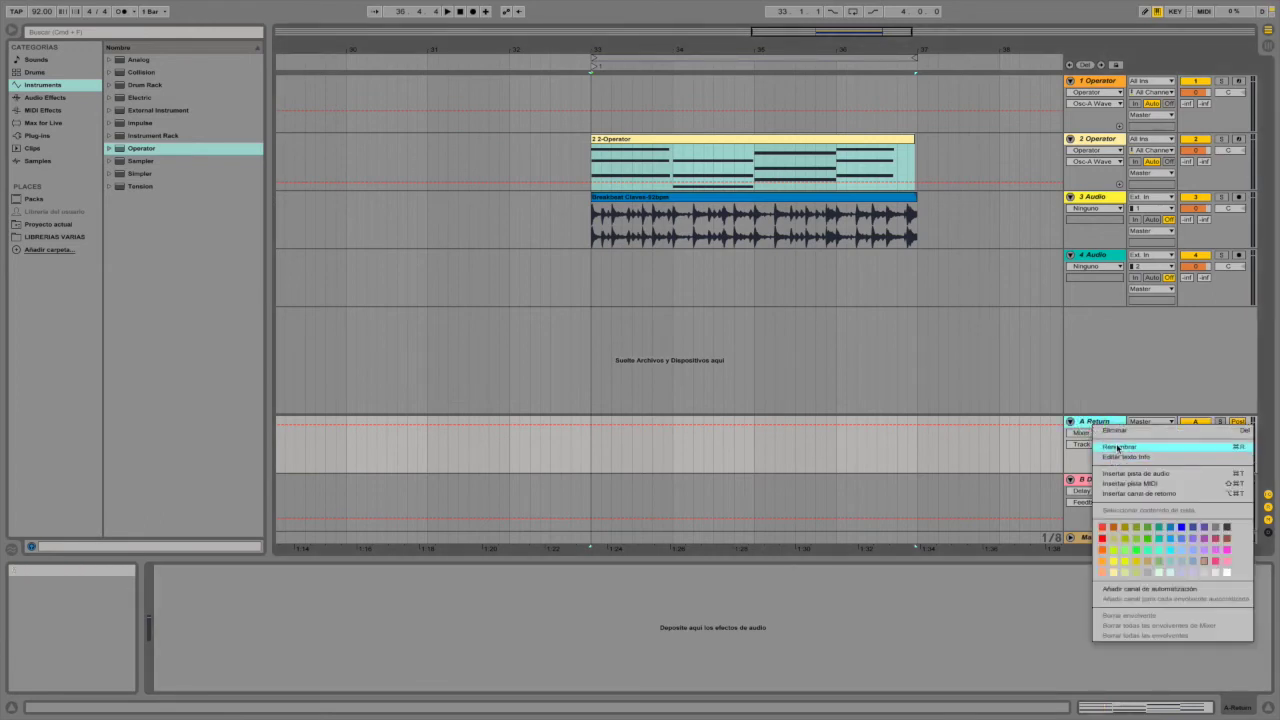
{"action": "left_click", "coordinate": [1106, 447]}
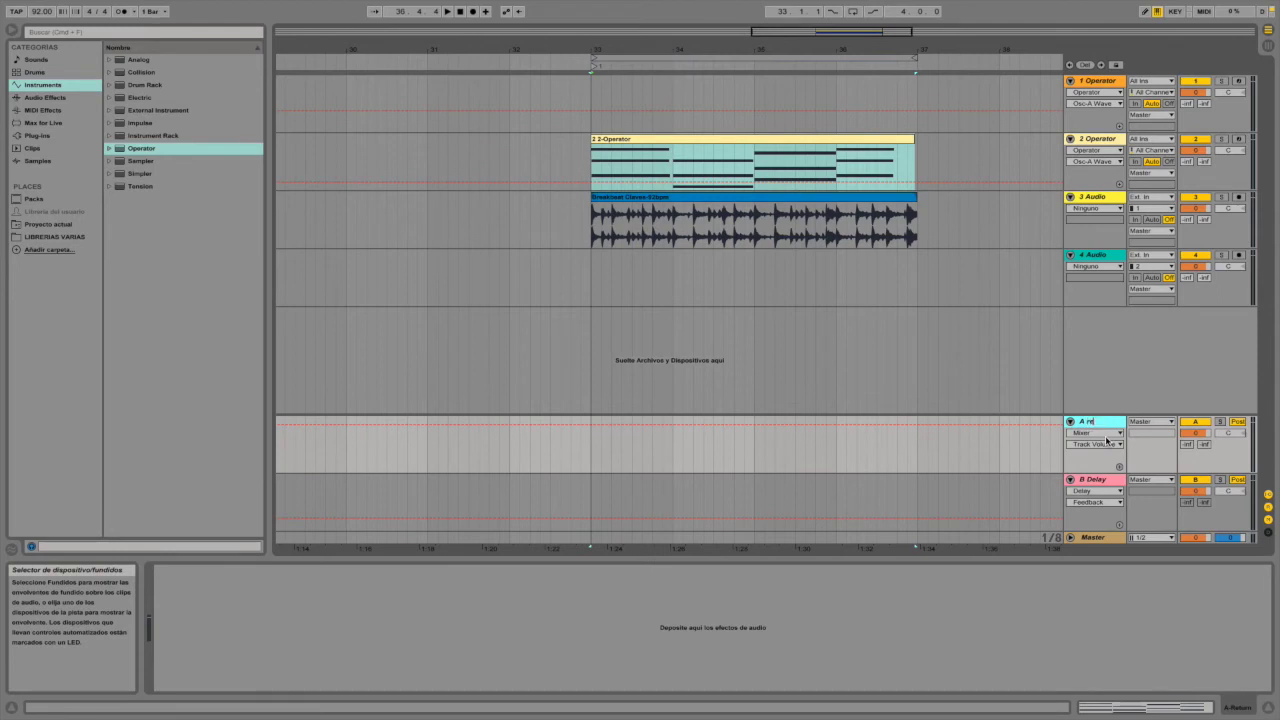
{"action": "key", "text": "Return"}
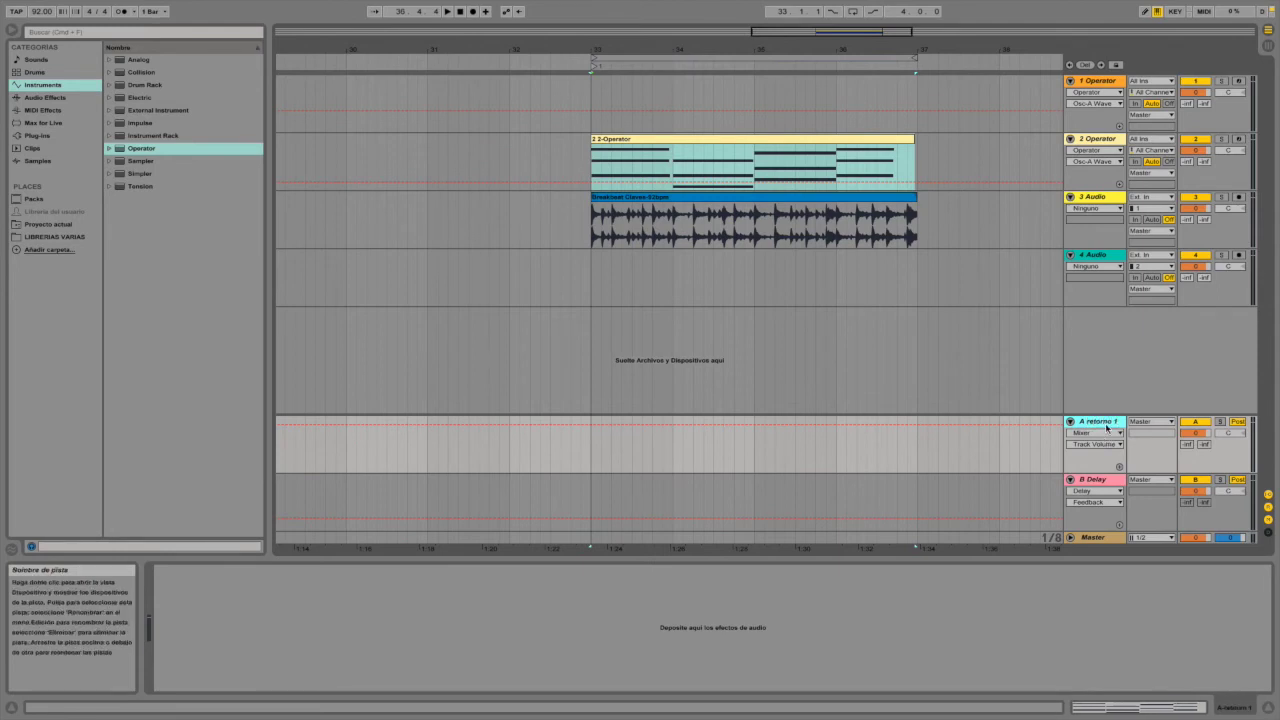
{"action": "right_click", "coordinate": [1106, 427]}
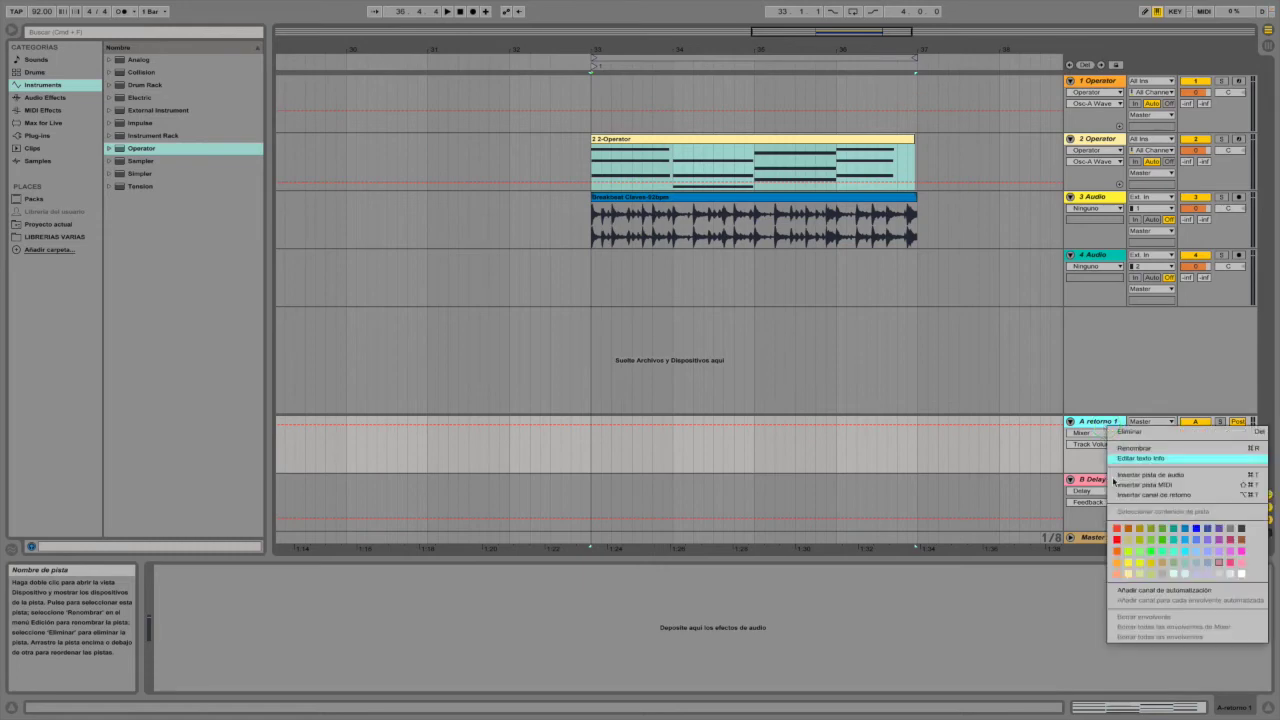
{"action": "left_click", "coordinate": [1089, 520]}
{"action": "right_click", "coordinate": [1089, 520]}
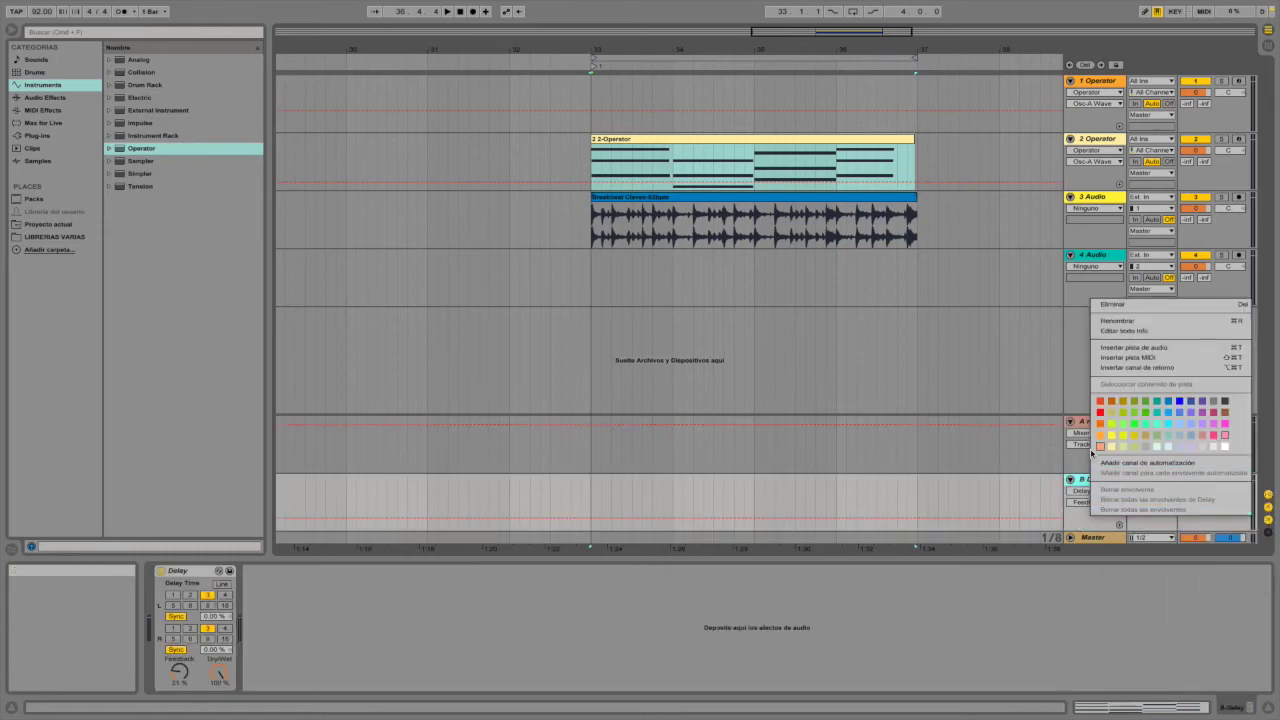
{"action": "left_click", "coordinate": [1077, 517]}
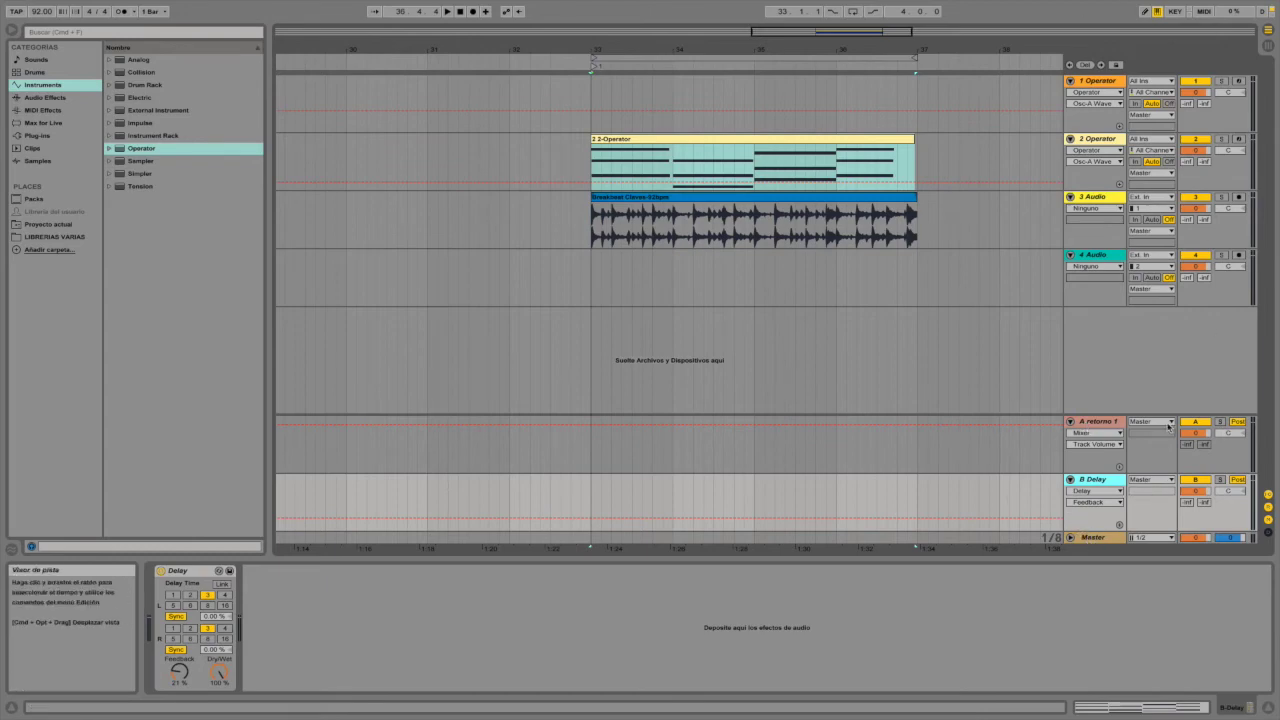
Add the Reverb audio effect to the A retorno 1 return track.
{"action": "left_click", "coordinate": [1099, 423]}
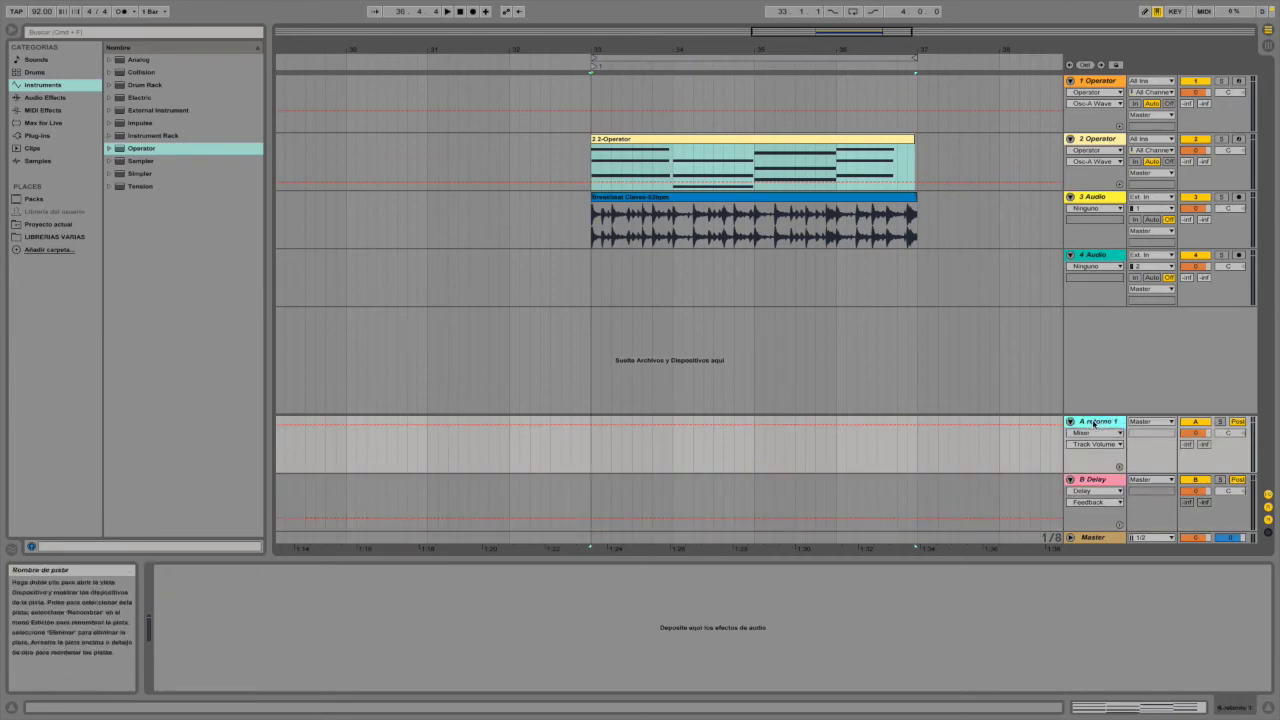
{"action": "left_click", "coordinate": [45, 97]}
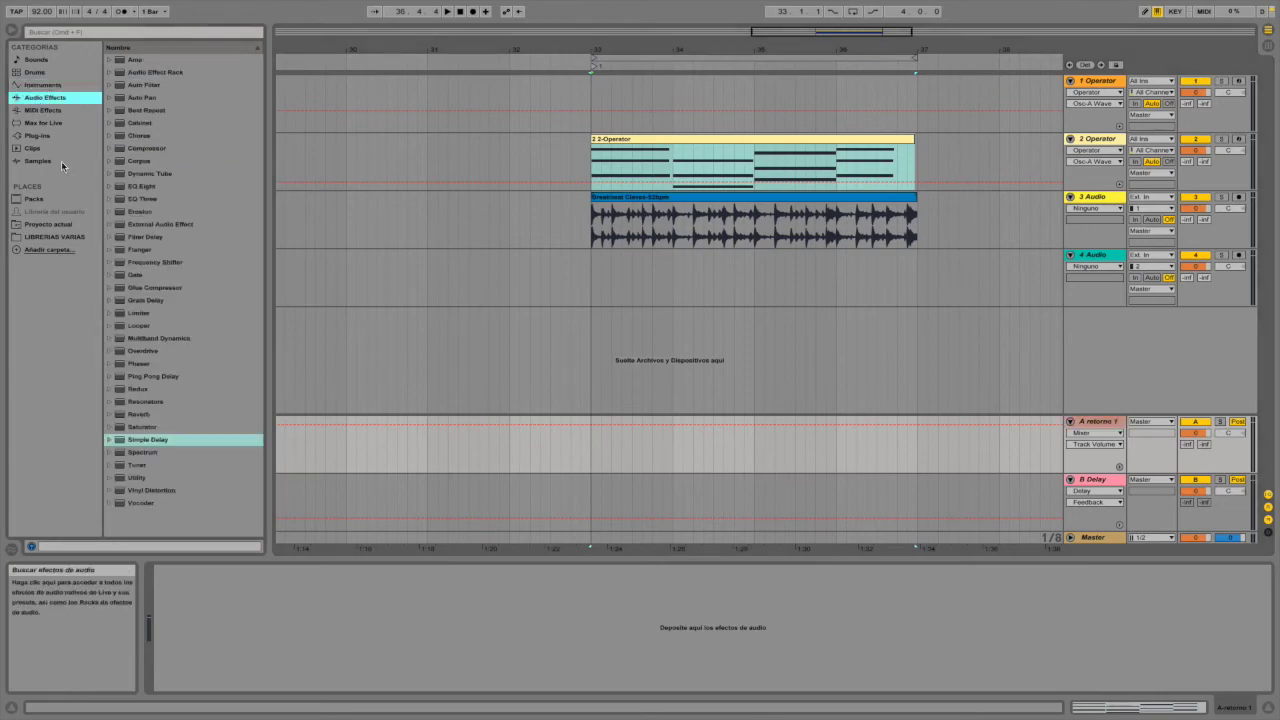
{"action": "left_click_drag", "start_coordinate": [140, 412], "coordinate": [254, 572]}
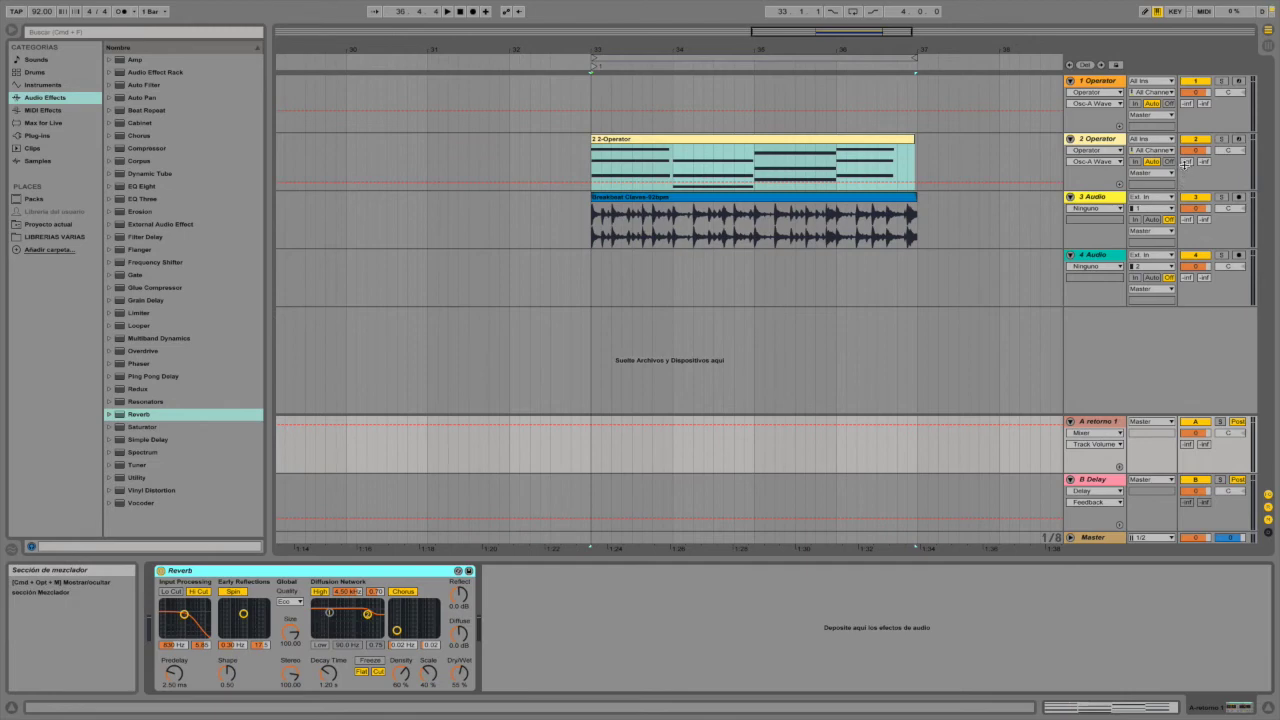
Adjust the 1 Operator track's send to A retorno 1, set its volume to about -0.6 dB and show the return's Reverb settings.
{"action": "left_click_drag", "start_coordinate": [1192, 107], "coordinate": [1192, 100]}
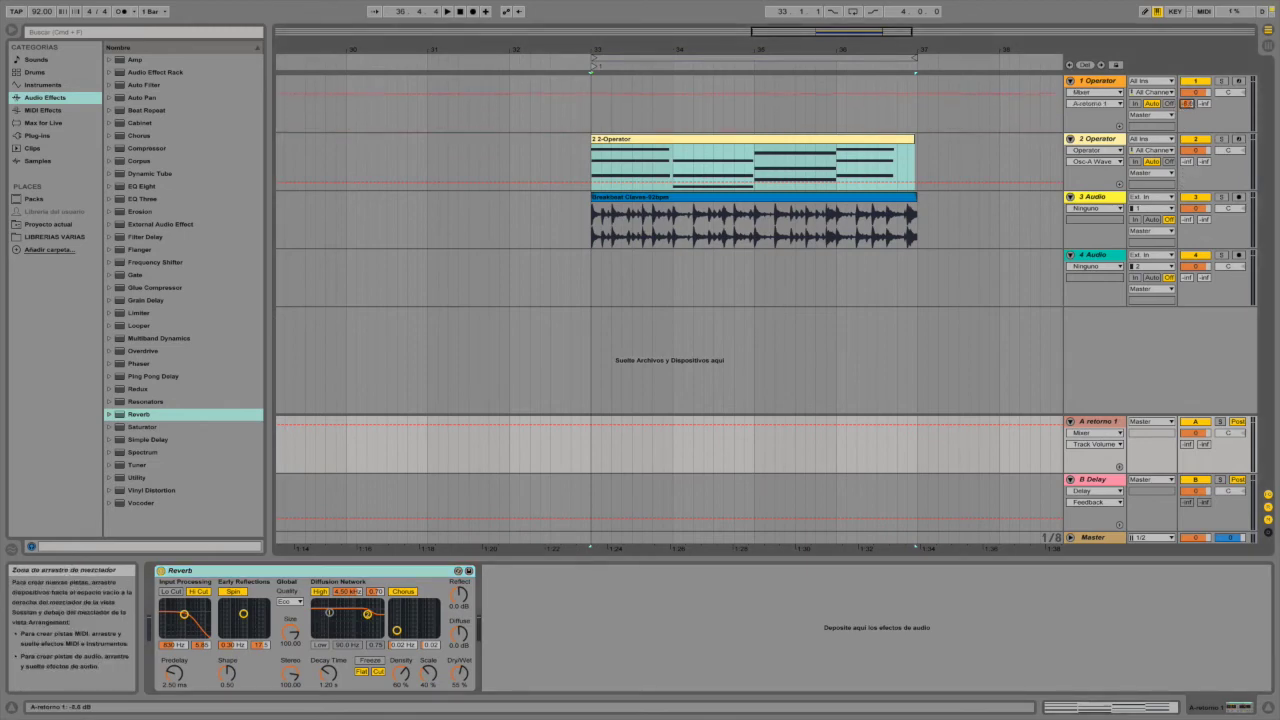
{"action": "left_click_drag", "start_coordinate": [1195, 92], "coordinate": [1195, 94]}
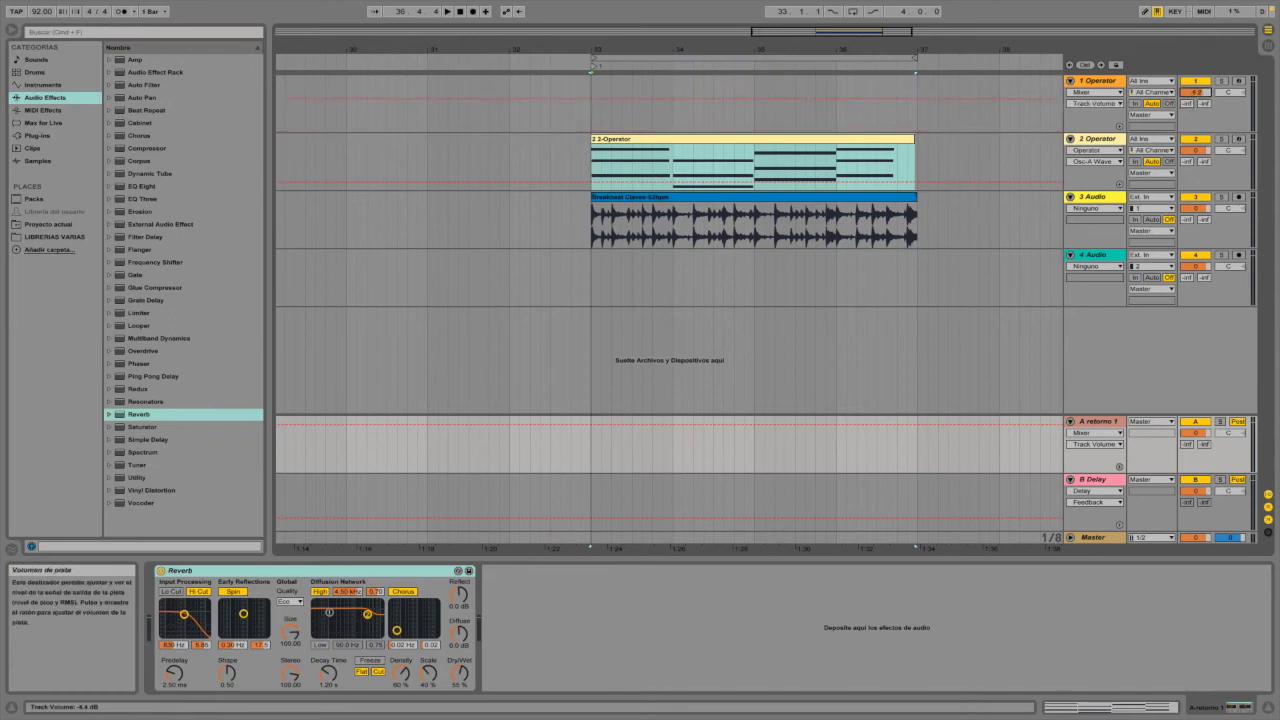
{"action": "left_click", "coordinate": [1188, 104]}
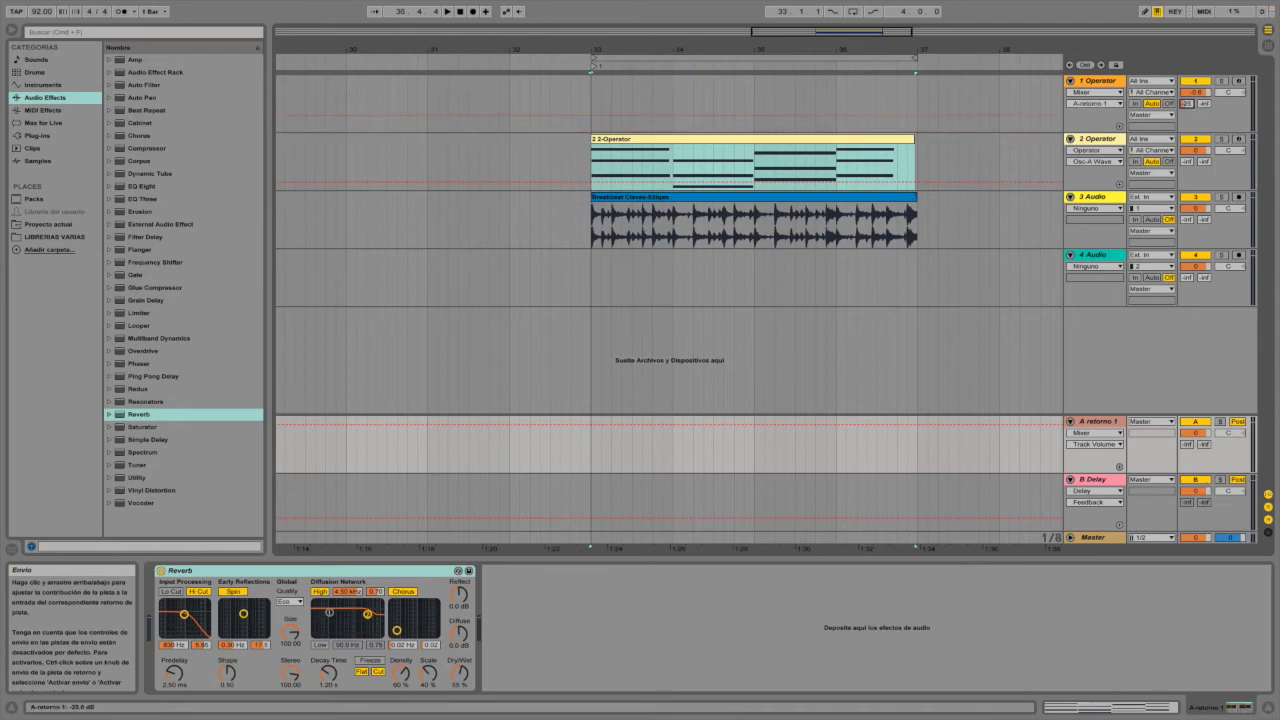
{"action": "left_click", "coordinate": [1095, 423]}
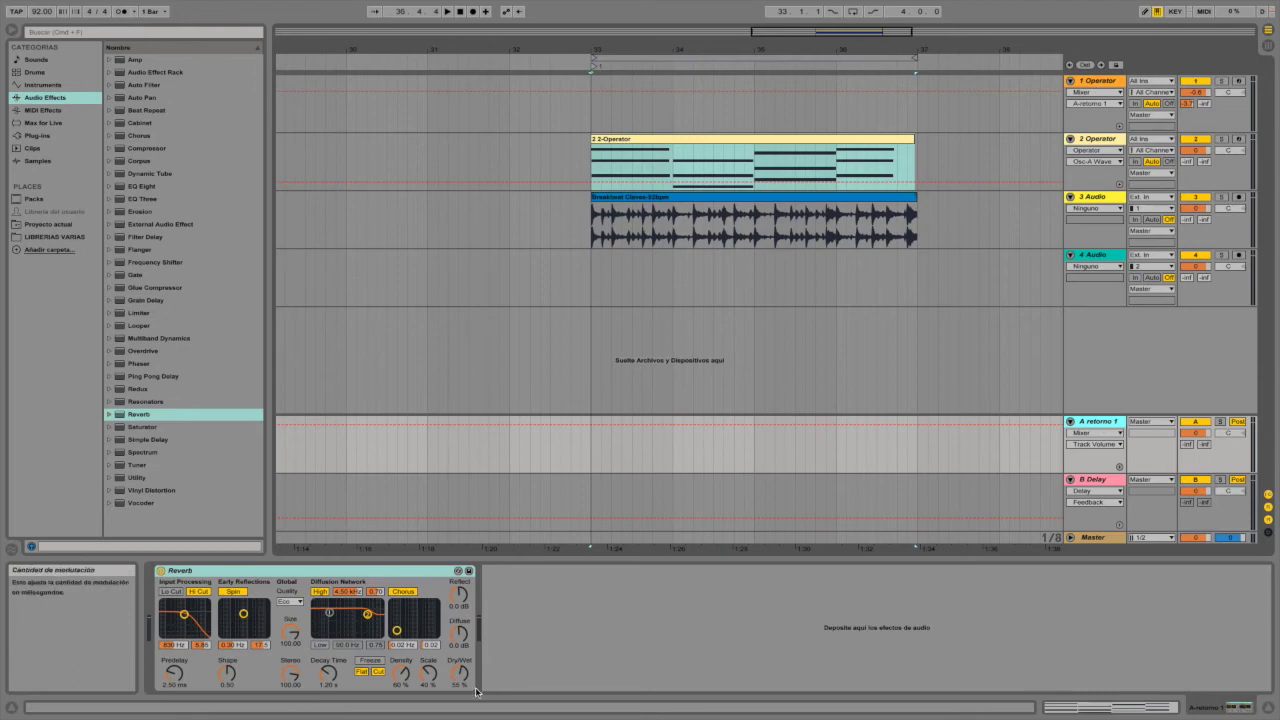
Insert the Reverb audio effect directly on the 2 Operator track, after the instrument, and delete it again.
{"action": "left_click", "coordinate": [1095, 139]}
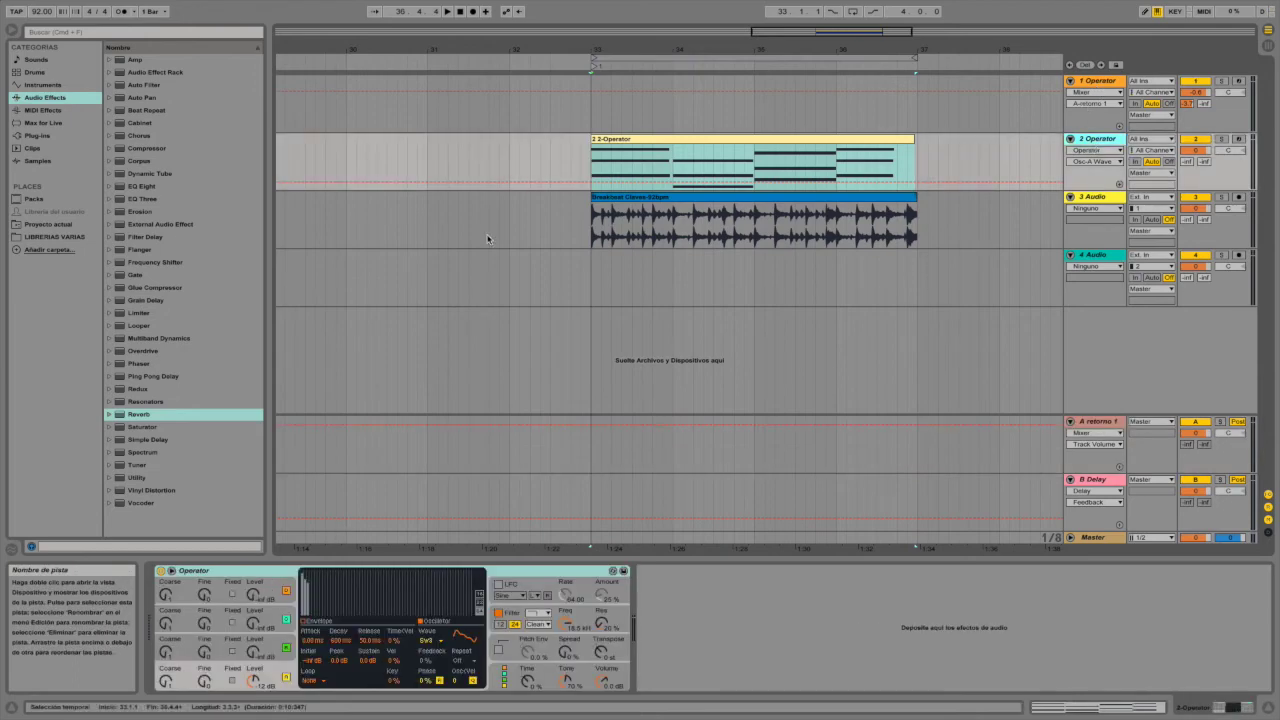
{"action": "left_click_drag", "start_coordinate": [146, 414], "coordinate": [696, 605]}
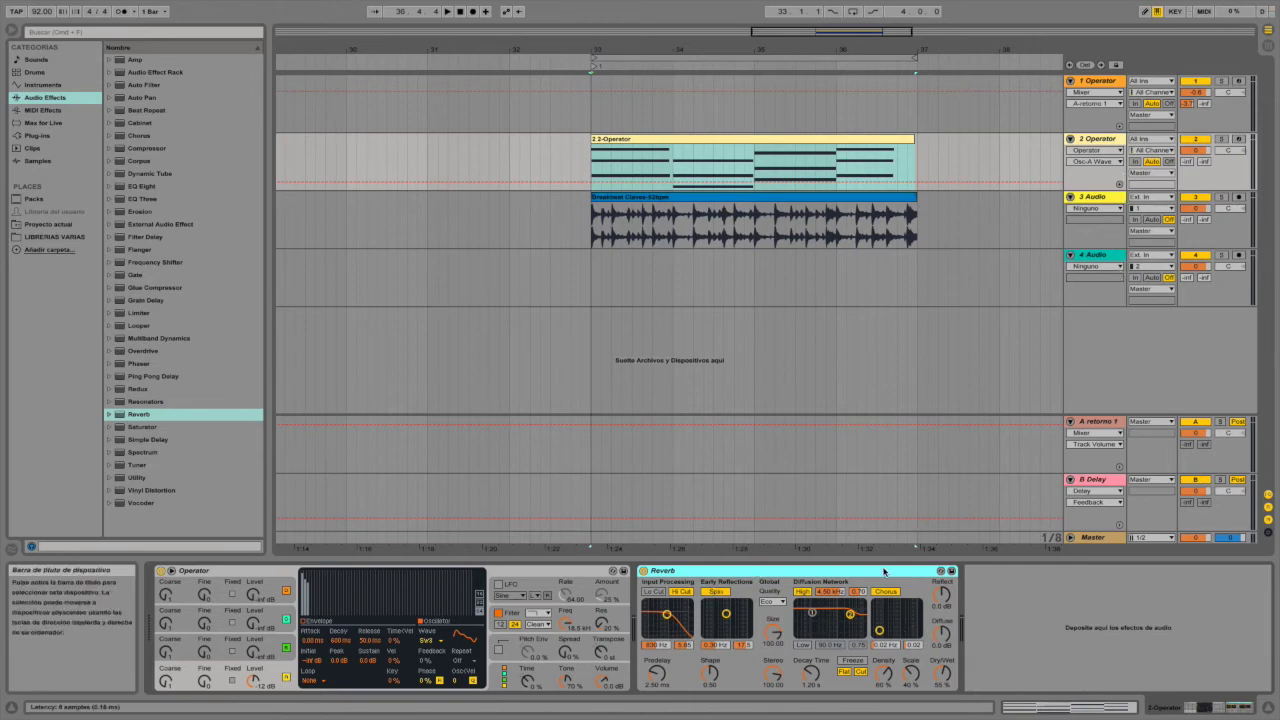
{"action": "key", "text": "Delete"}
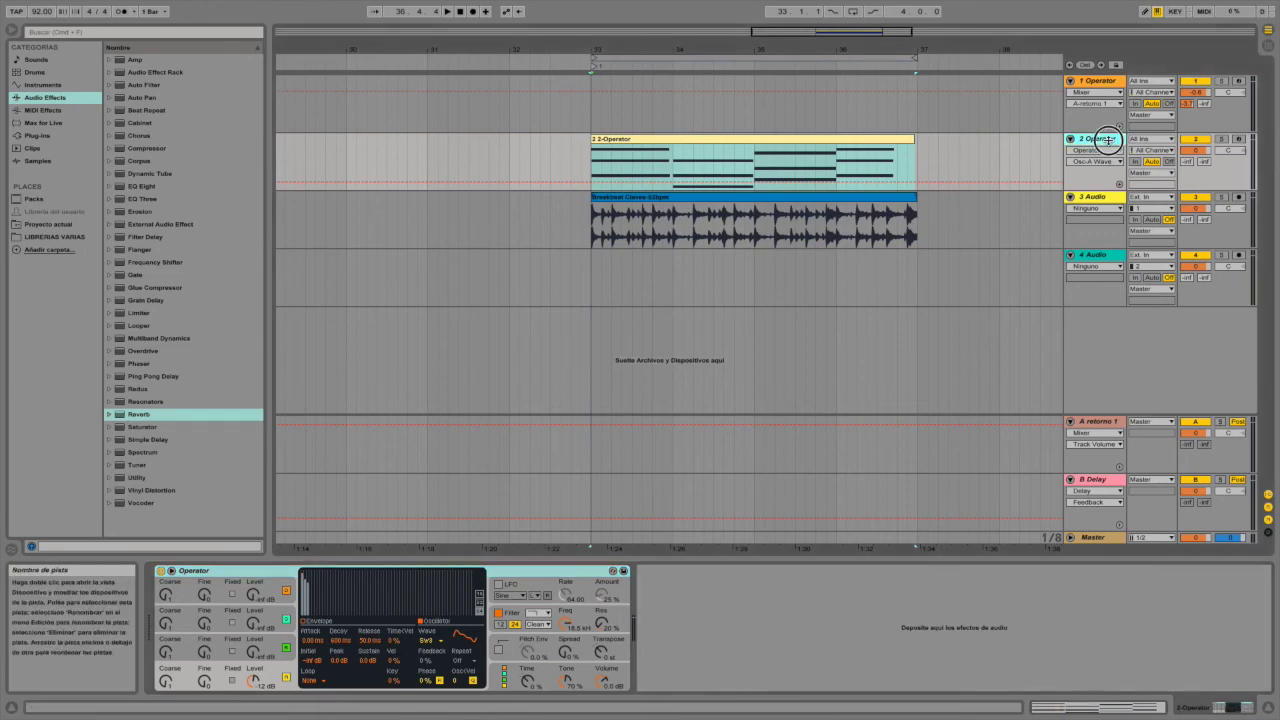
Show the Reverb on A retorno 1 and raise the sends of 2 Operator and 3 Audio to that return.
{"action": "left_click", "coordinate": [1088, 422]}
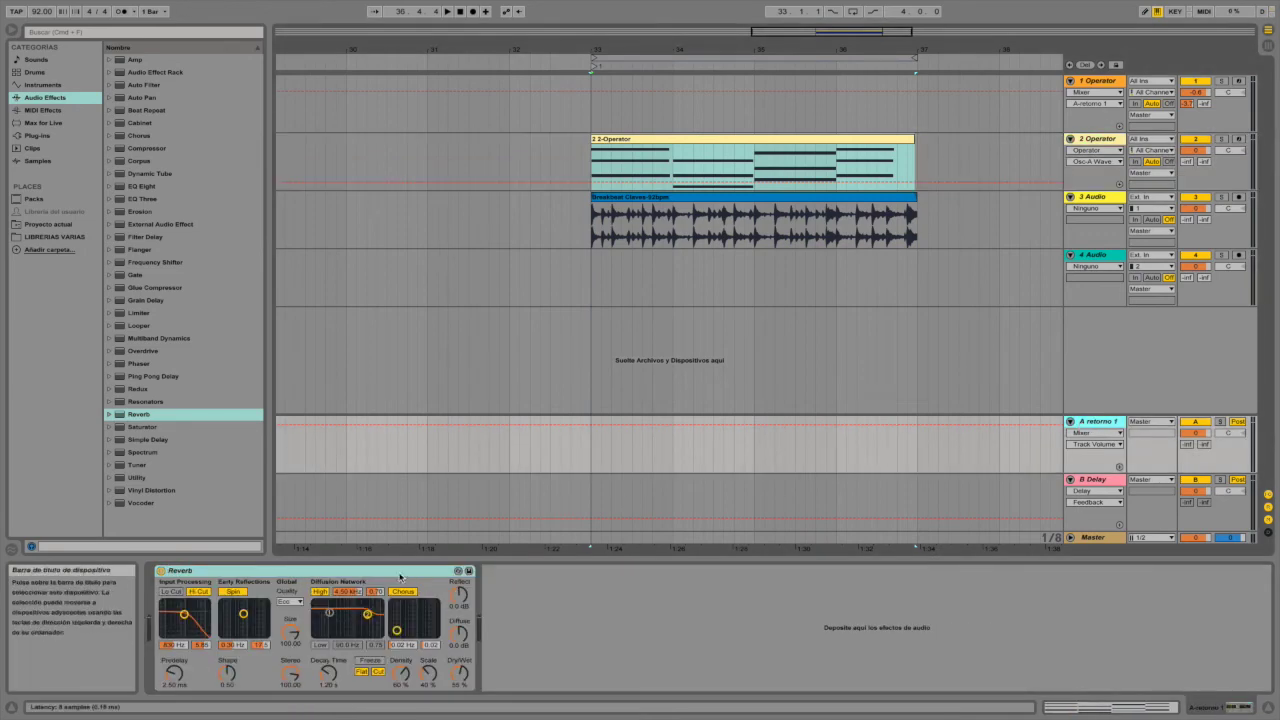
{"action": "mouse_move", "coordinate": [1186, 161]}
{"action": "left_mouse_down"}
{"action": "mouse_move", "coordinate": [1186, 145]}
{"action": "mouse_move", "coordinate": [1189, 168]}
{"action": "left_mouse_up"}
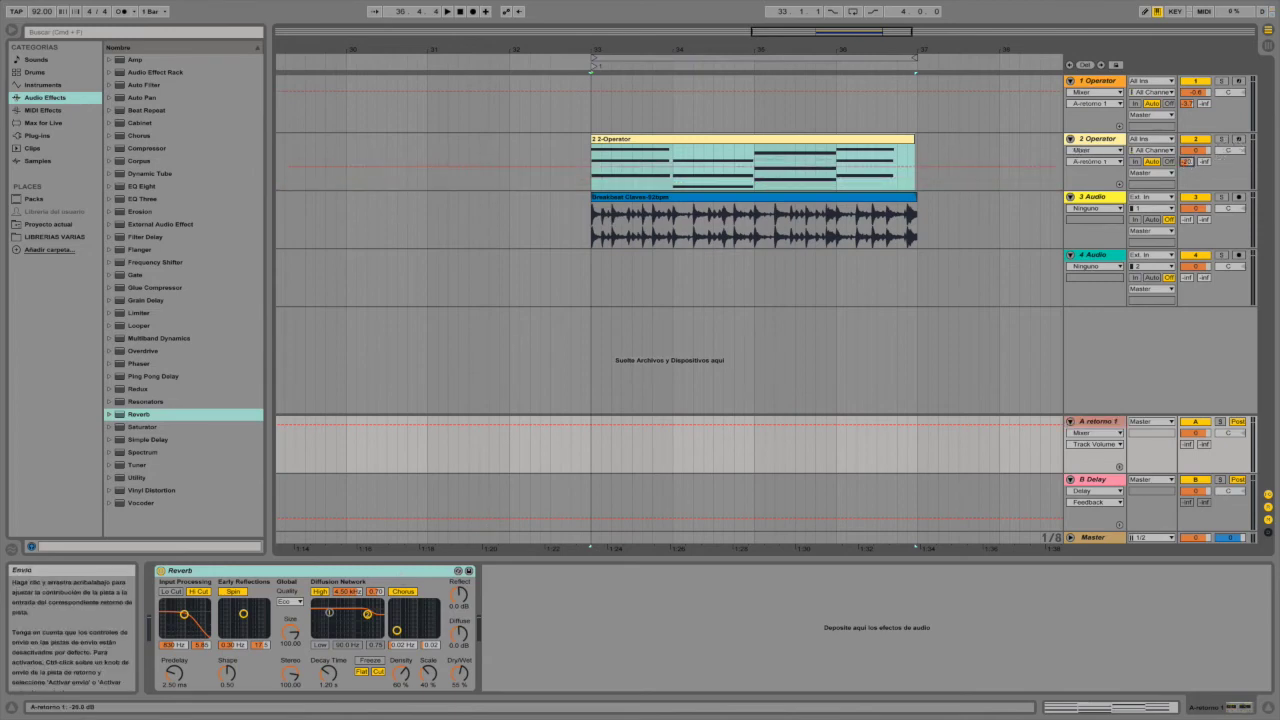
{"action": "left_click_drag", "start_coordinate": [1187, 220], "coordinate": [1187, 214]}
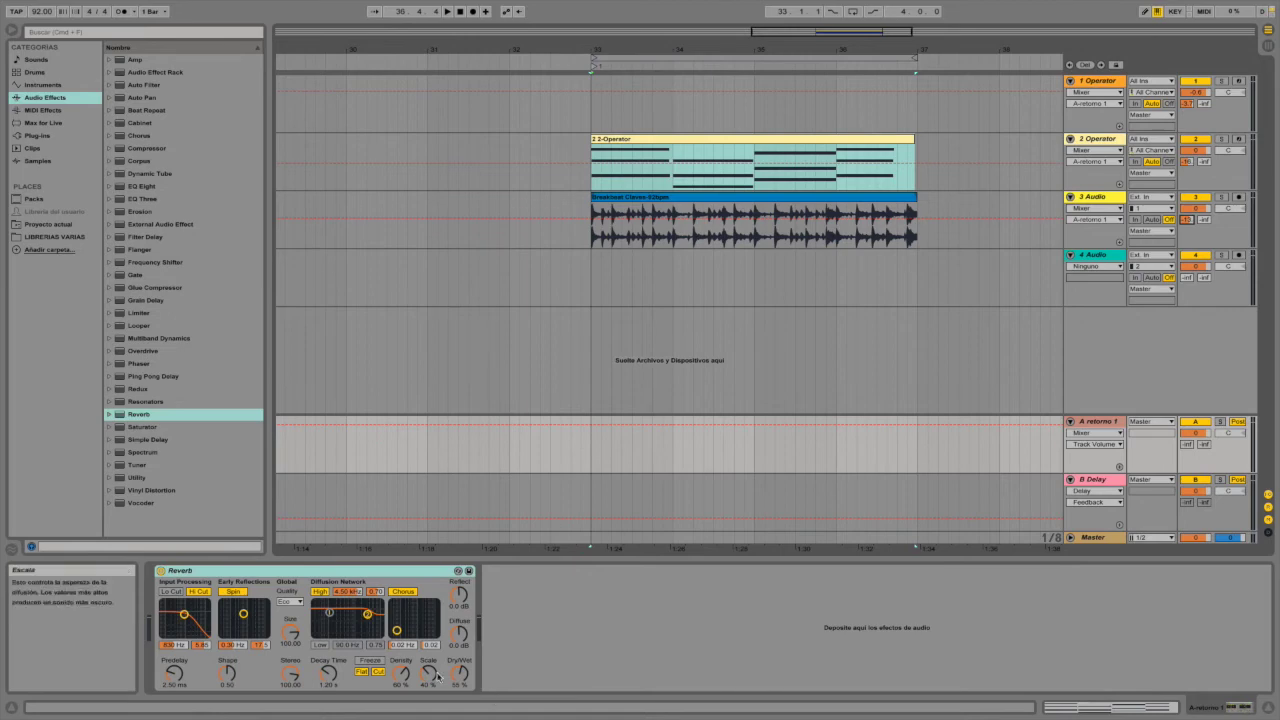
Set the Dry/Wet of the Reverb on return track A retorno 1 to 100 %.
{"action": "left_click_drag", "start_coordinate": [458, 673], "coordinate": [458, 605]}
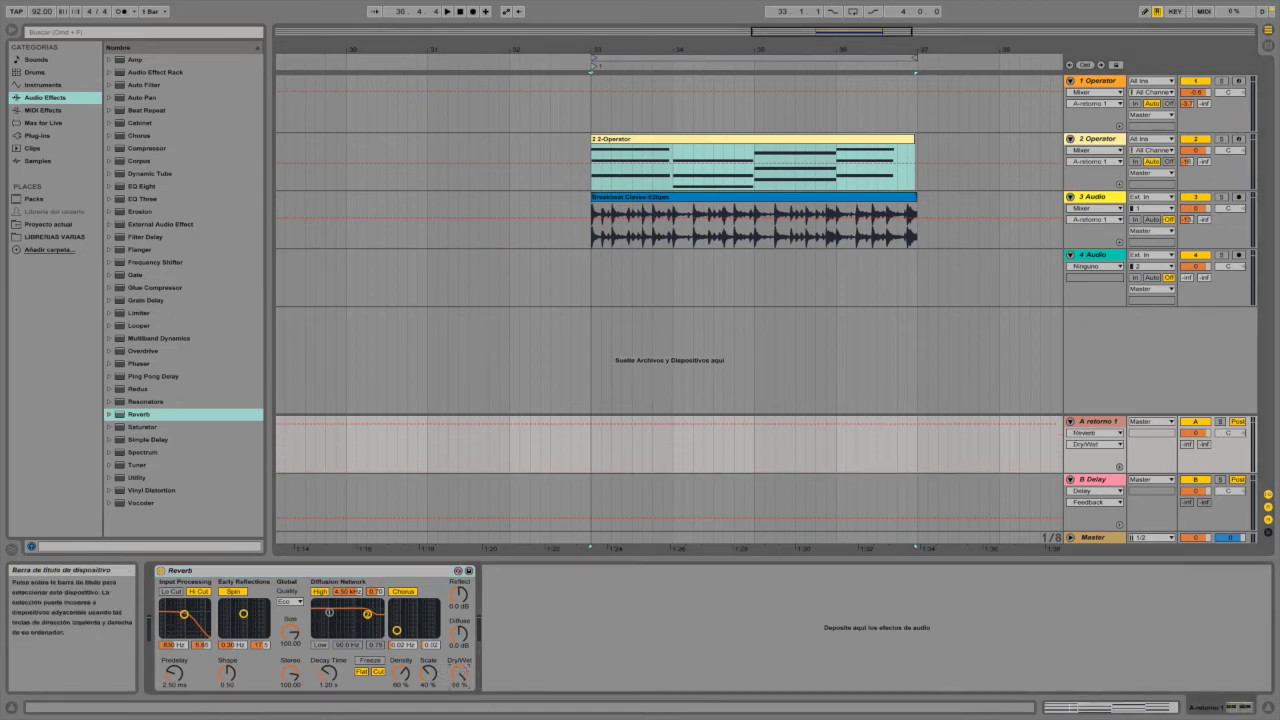
{"action": "left_click_drag", "start_coordinate": [458, 673], "coordinate": [472, 705]}
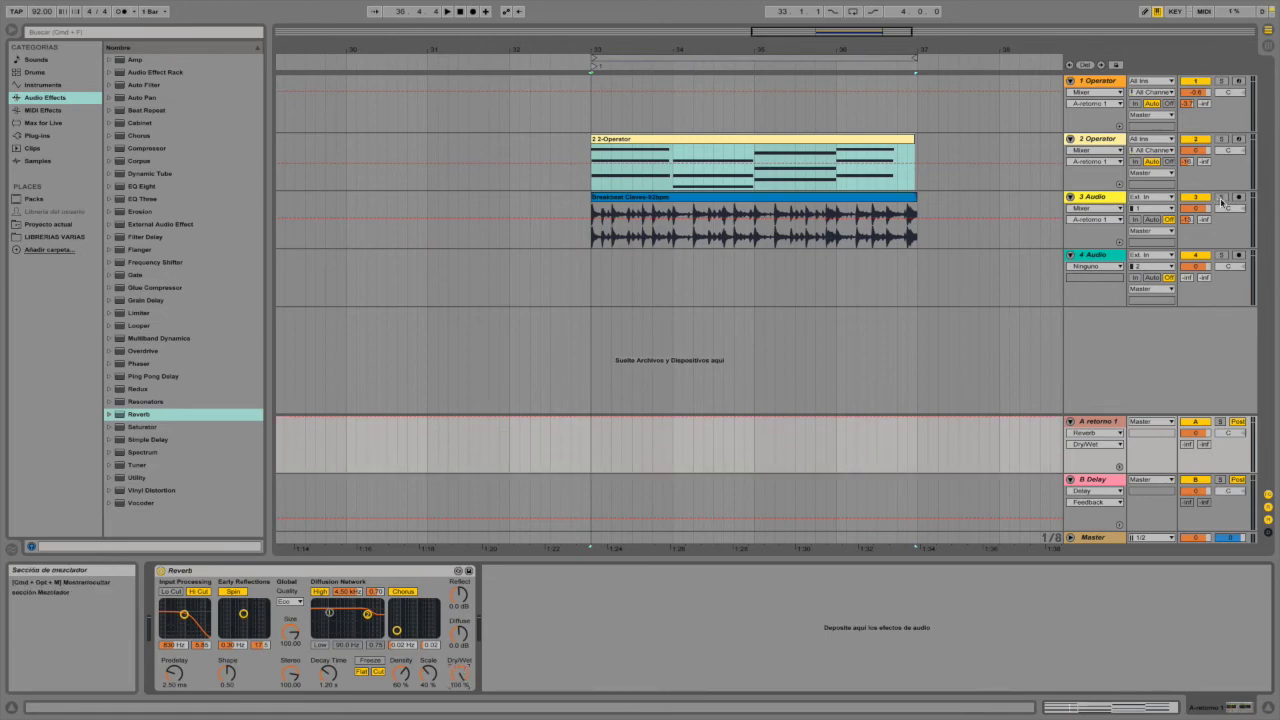
During playback, compare the A retorno 1 Reverb at 0 % Dry/Wet and back at 100 %.
{"action": "left_click", "coordinate": [1190, 161]}
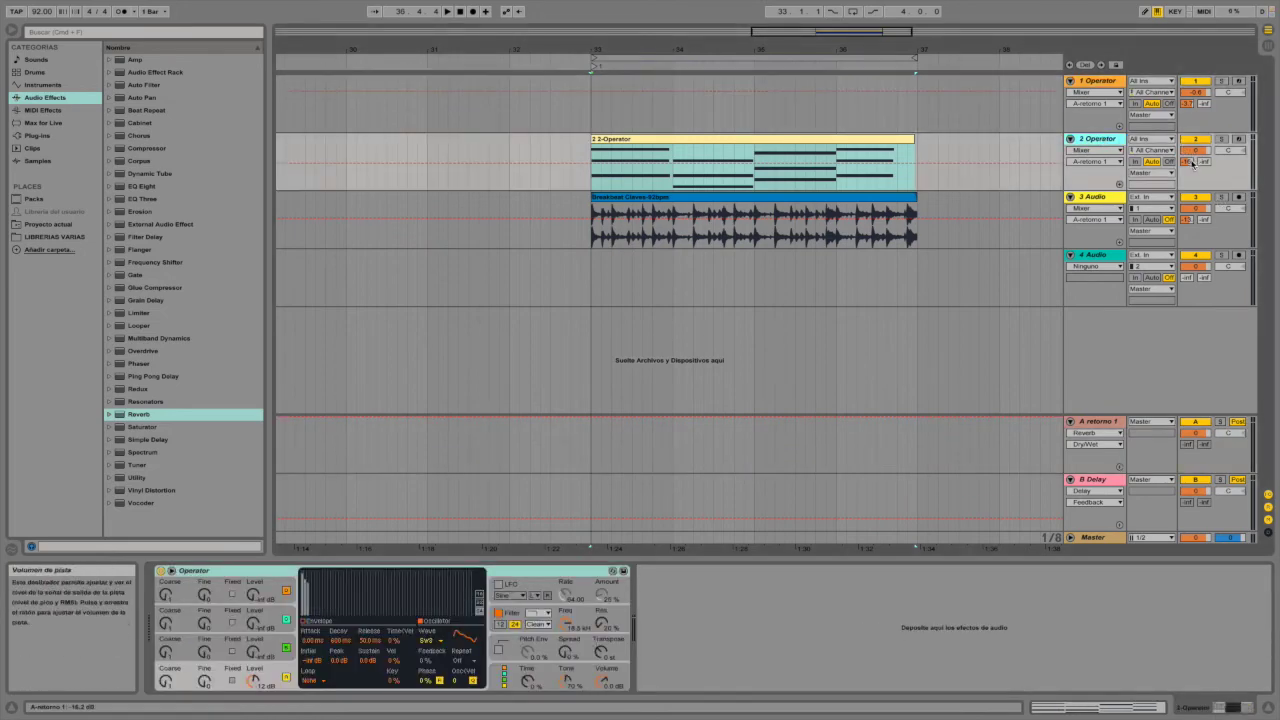
{"action": "key", "text": "space"}
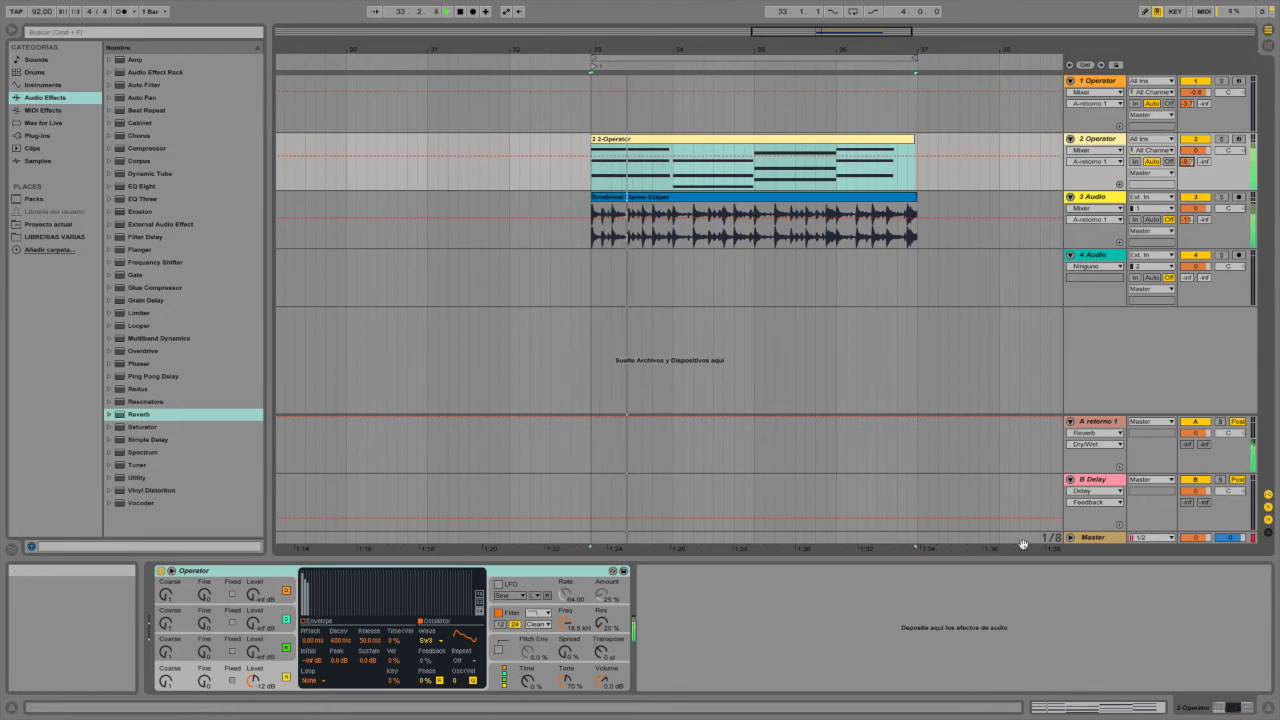
{"action": "left_click", "coordinate": [1086, 422]}
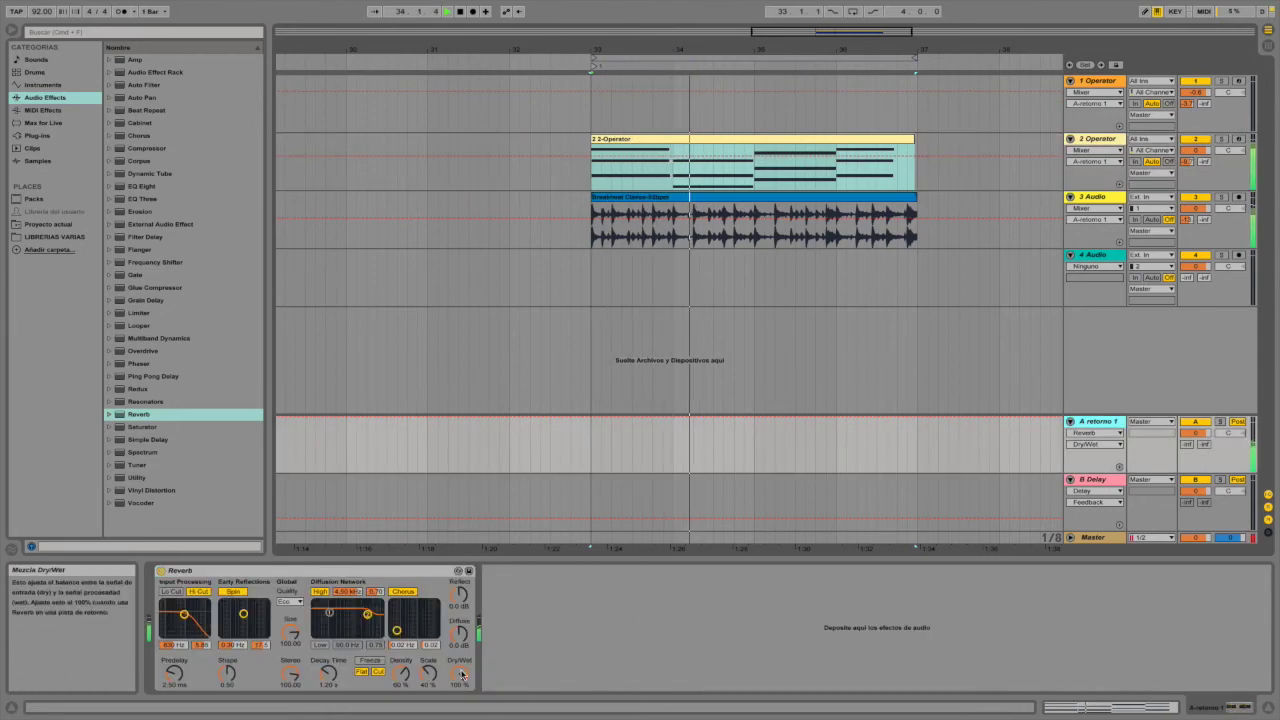
{"action": "left_click_drag", "start_coordinate": [462, 676], "coordinate": [462, 716]}
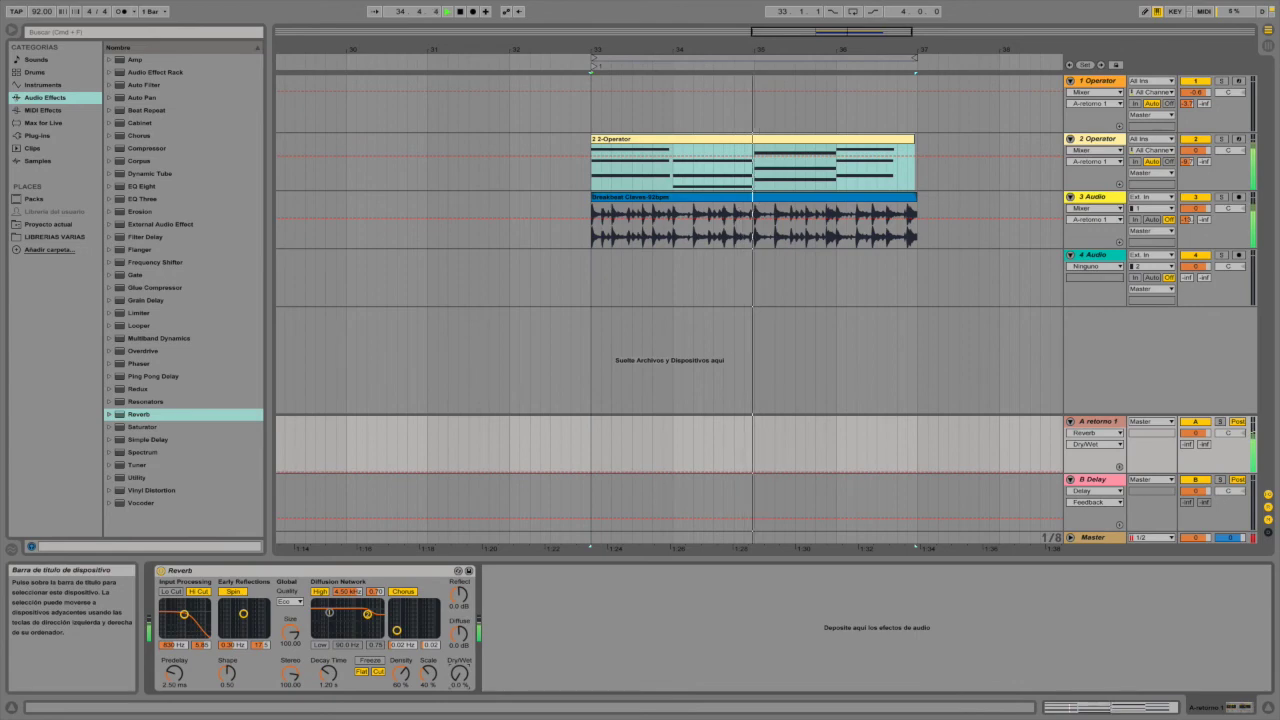
{"action": "left_click_drag", "start_coordinate": [462, 716], "coordinate": [462, 676]}
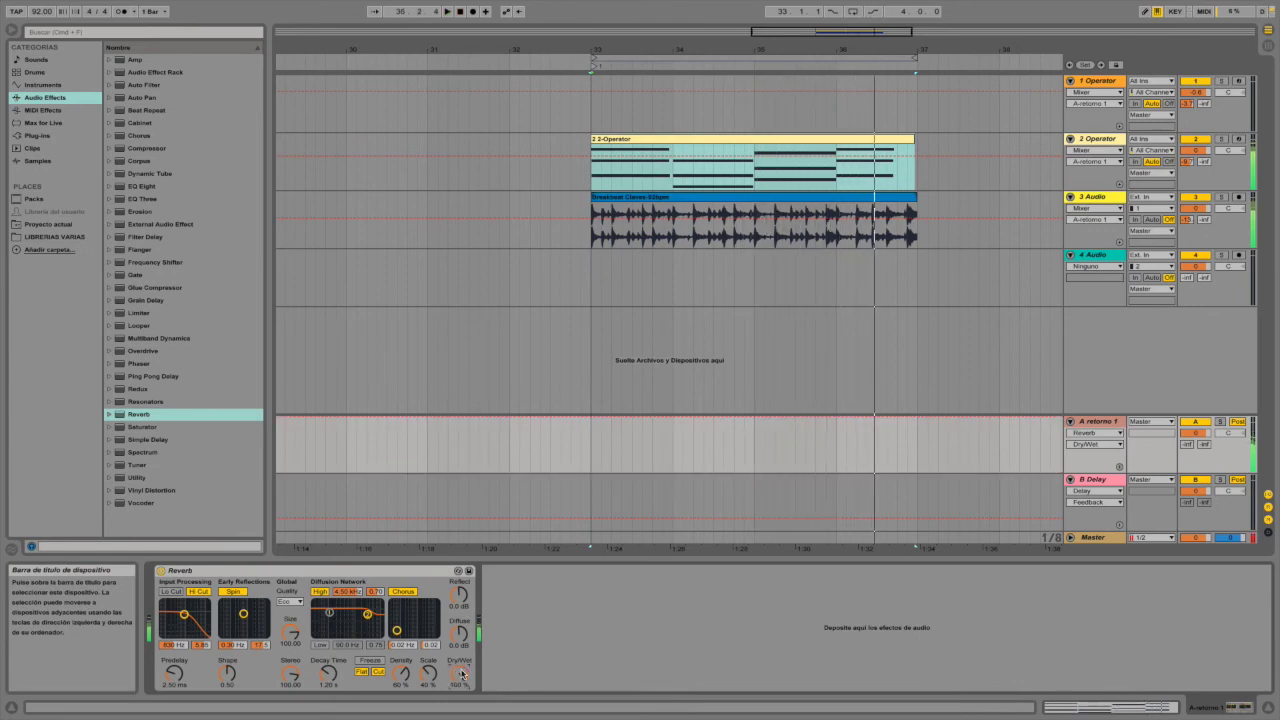
{"action": "left_click_drag", "start_coordinate": [462, 674], "coordinate": [452, 682]}
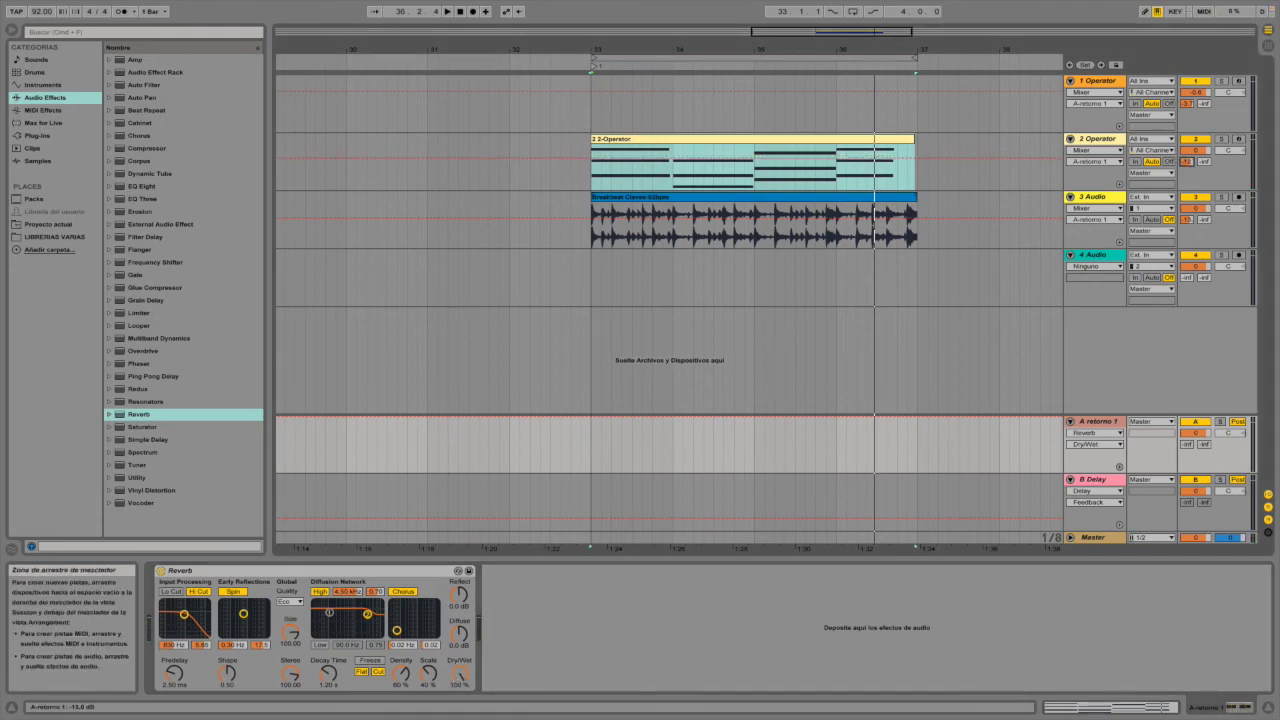
Play from bar 33 with the 2 Operator track's send to A retorno 1 at 0.0 dB, then lower that send.
{"action": "left_click_drag", "start_coordinate": [1187, 162], "coordinate": [1185, 166]}
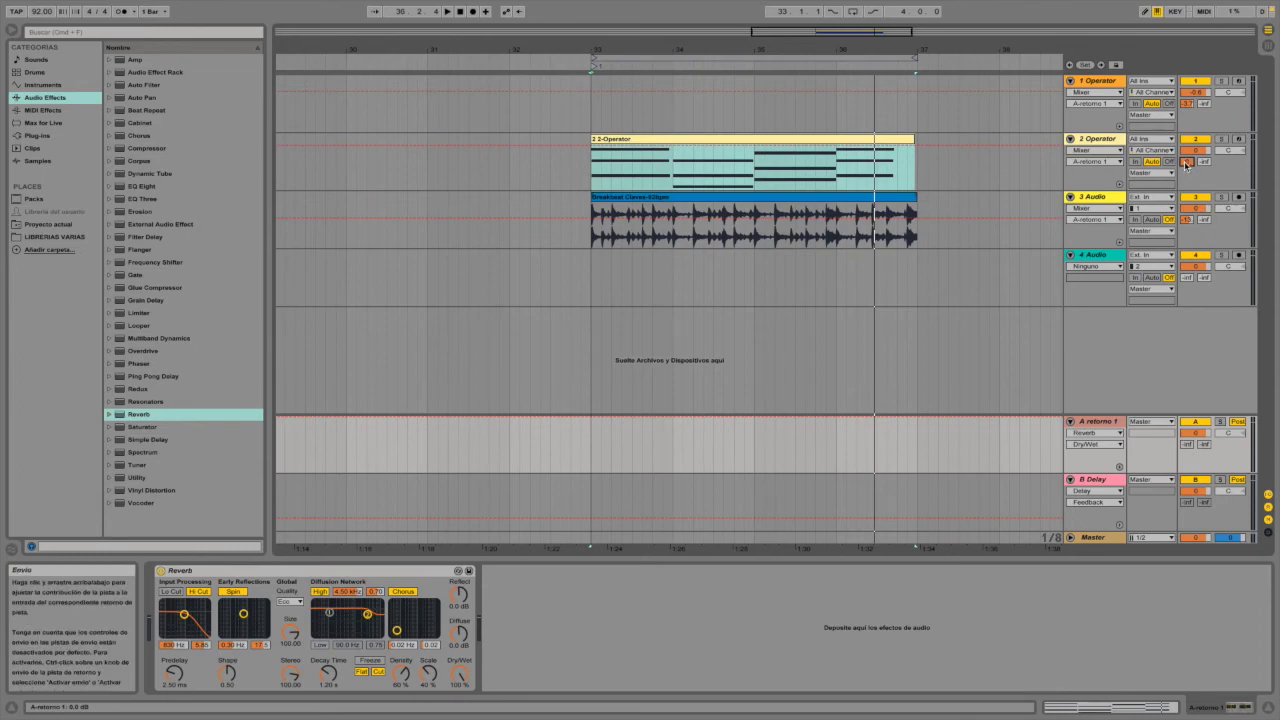
{"action": "left_click", "coordinate": [584, 63]}
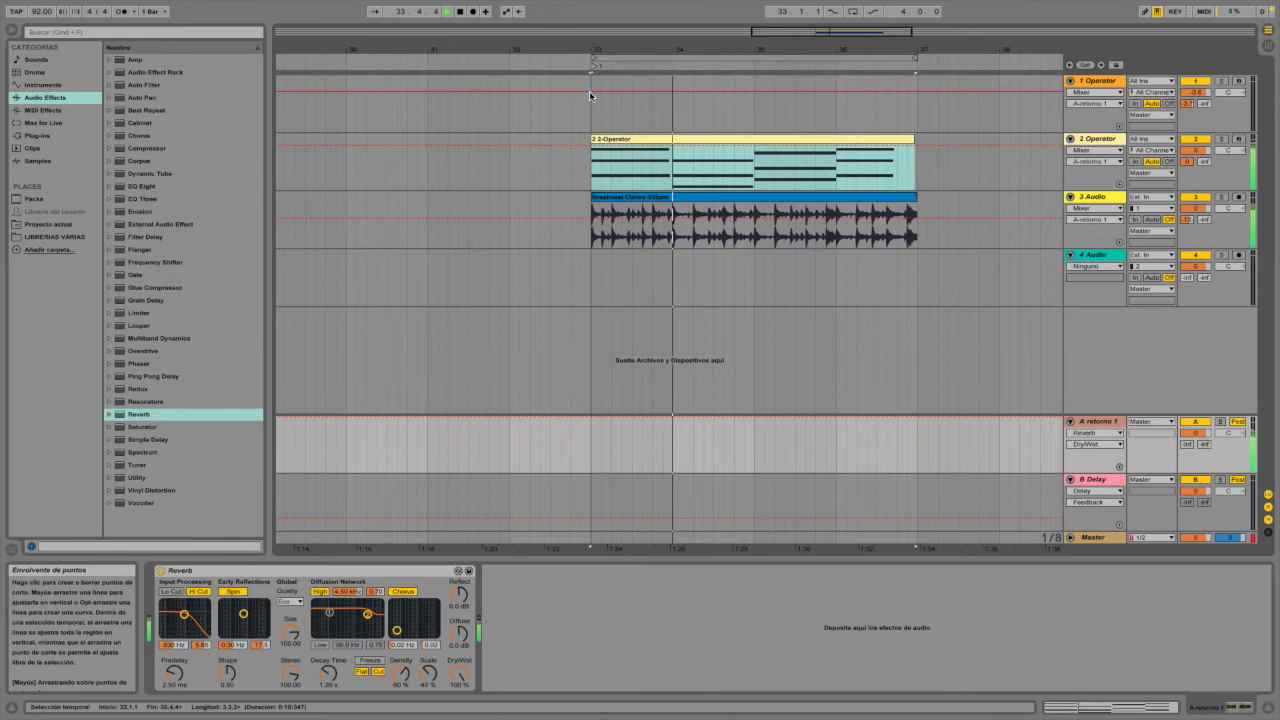
{"action": "mouse_move", "coordinate": [1187, 161]}
{"action": "left_mouse_down"}
{"action": "mouse_move", "coordinate": [1187, 187]}
{"action": "mouse_move", "coordinate": [1187, 170]}
{"action": "left_mouse_up"}
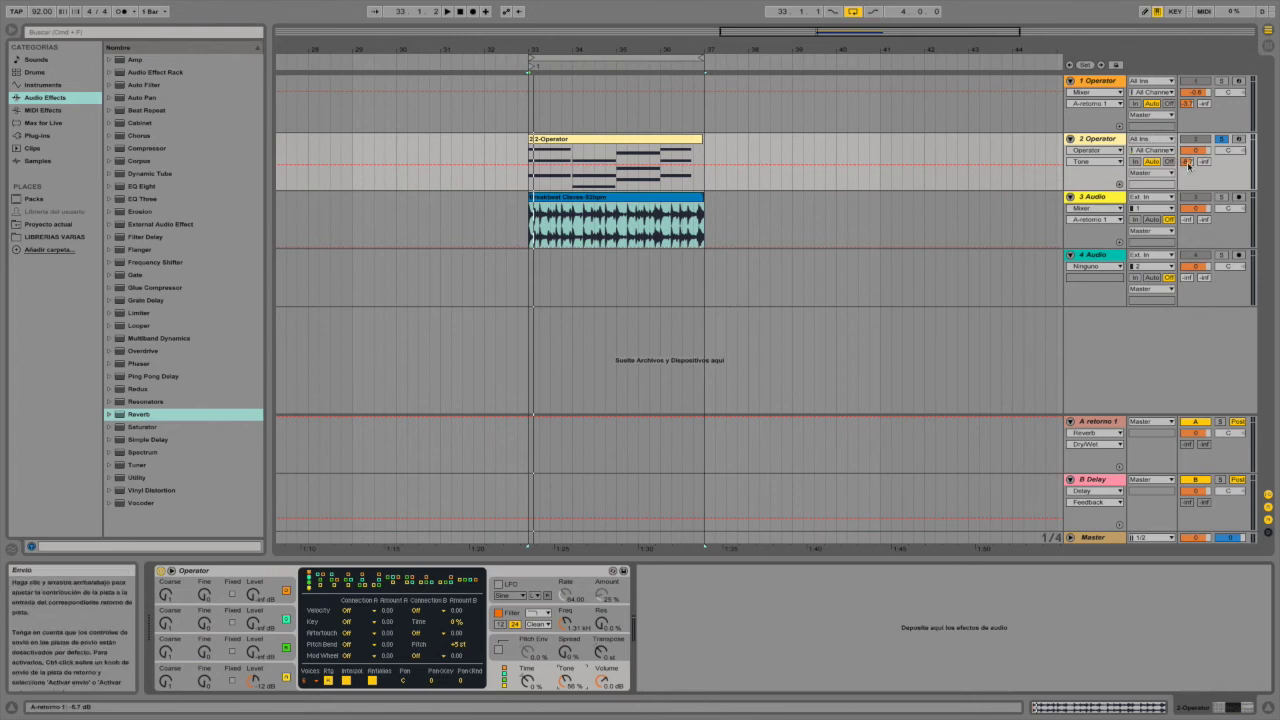
Set the filter frequency of the 2 Operator track's instrument to 1.12 kHz and its Tone to 72 %.
{"action": "left_click", "coordinate": [1088, 136]}
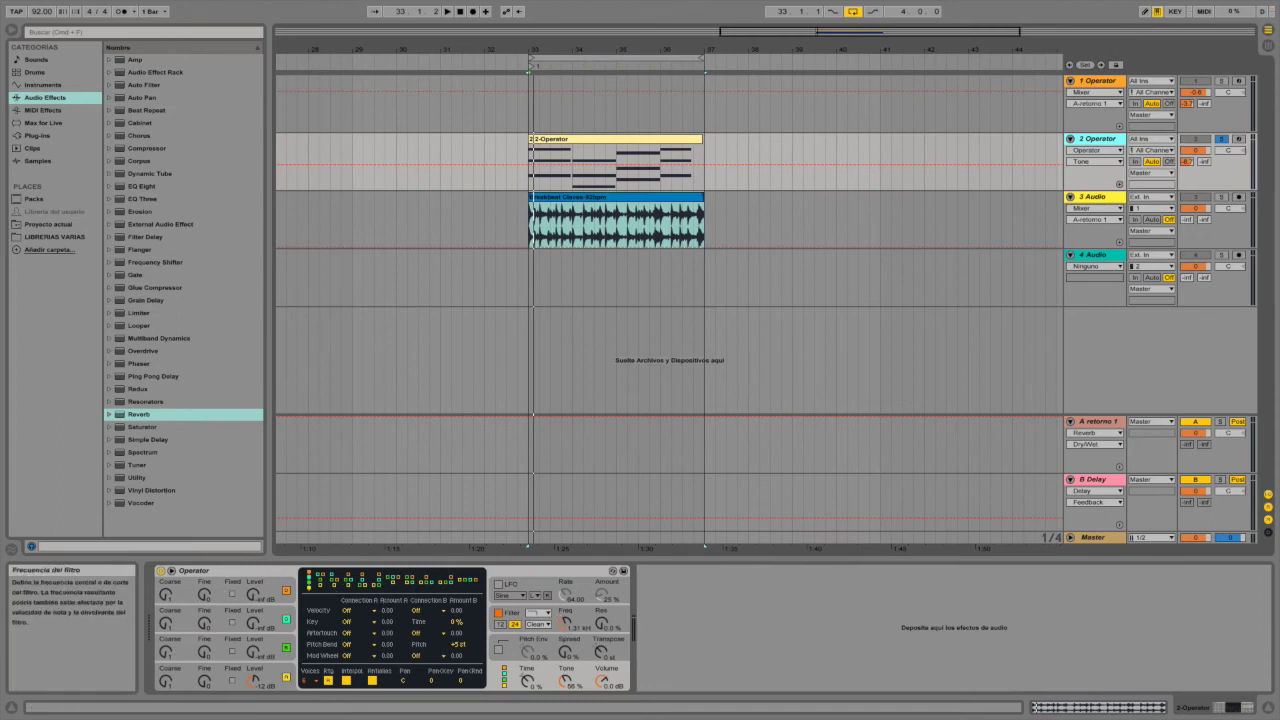
{"action": "left_click", "coordinate": [575, 622]}
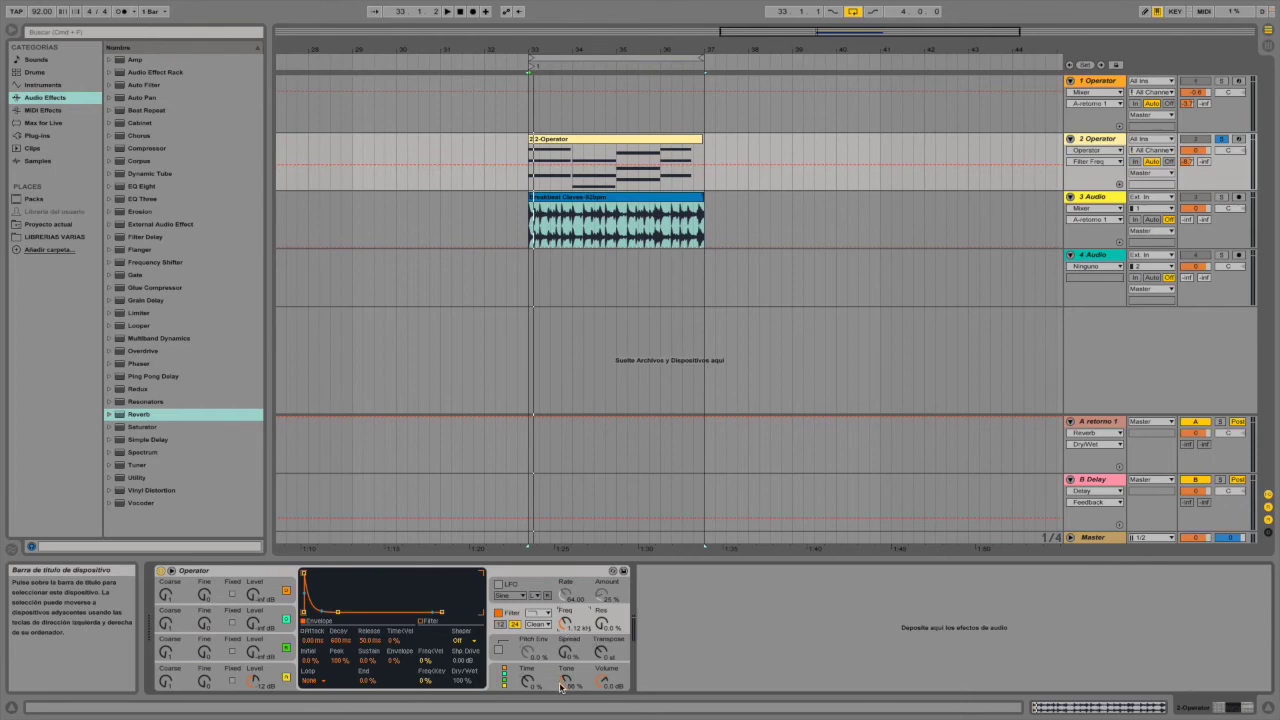
{"action": "left_click_drag", "start_coordinate": [560, 684], "coordinate": [560, 698]}
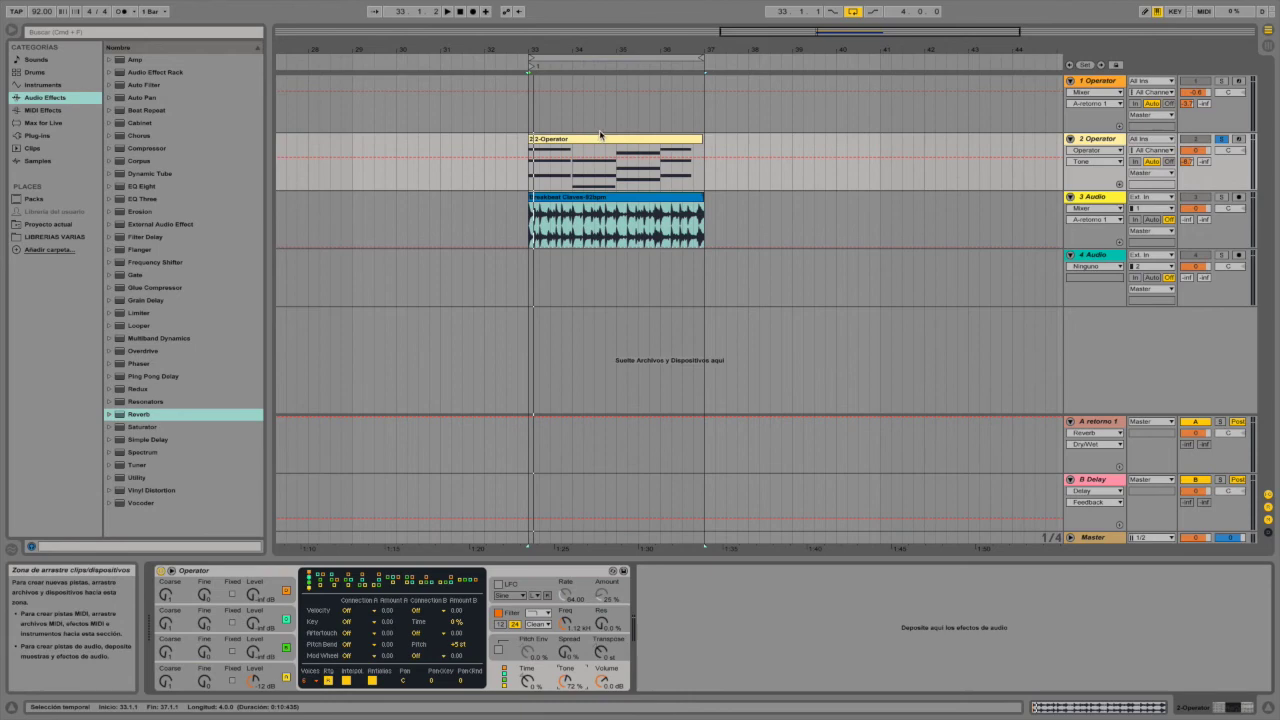
Raise the 2 Operator track's send to A retorno 1 to about -4.4 dB and play the soloed loop.
{"action": "left_click_drag", "start_coordinate": [1187, 161], "coordinate": [1187, 155]}
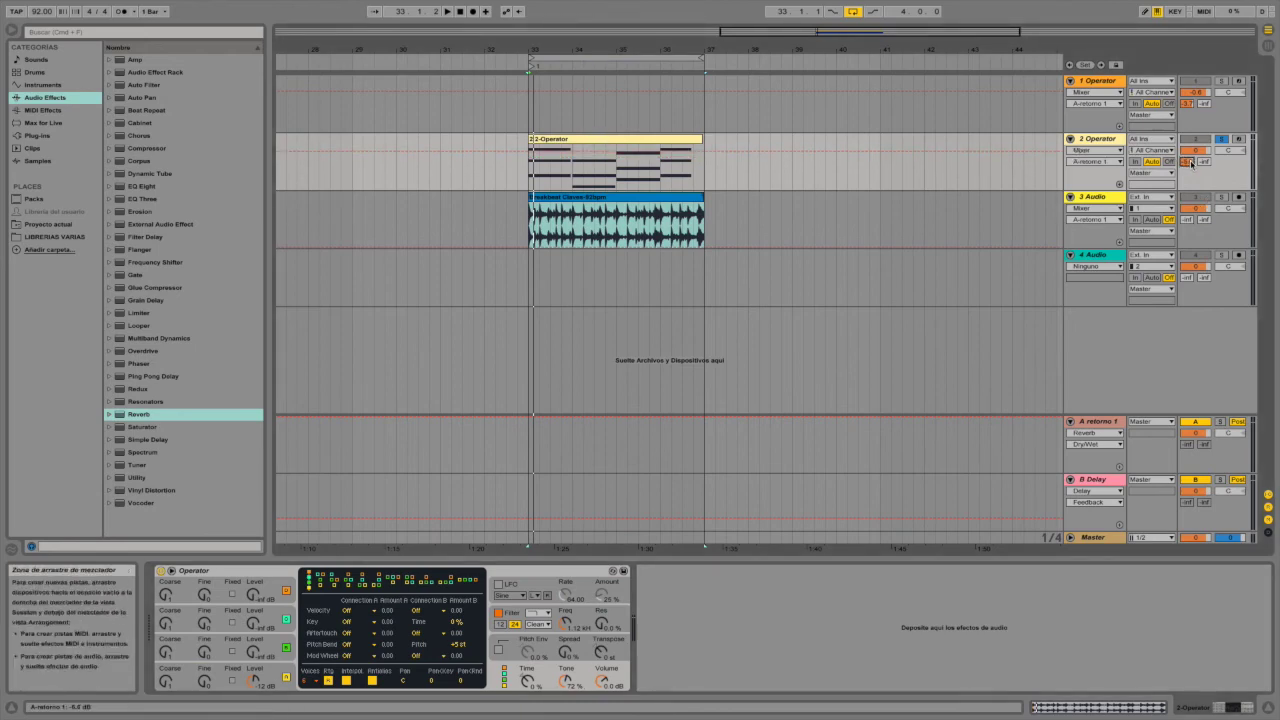
{"action": "left_click_drag", "start_coordinate": [1181, 166], "coordinate": [1181, 161]}
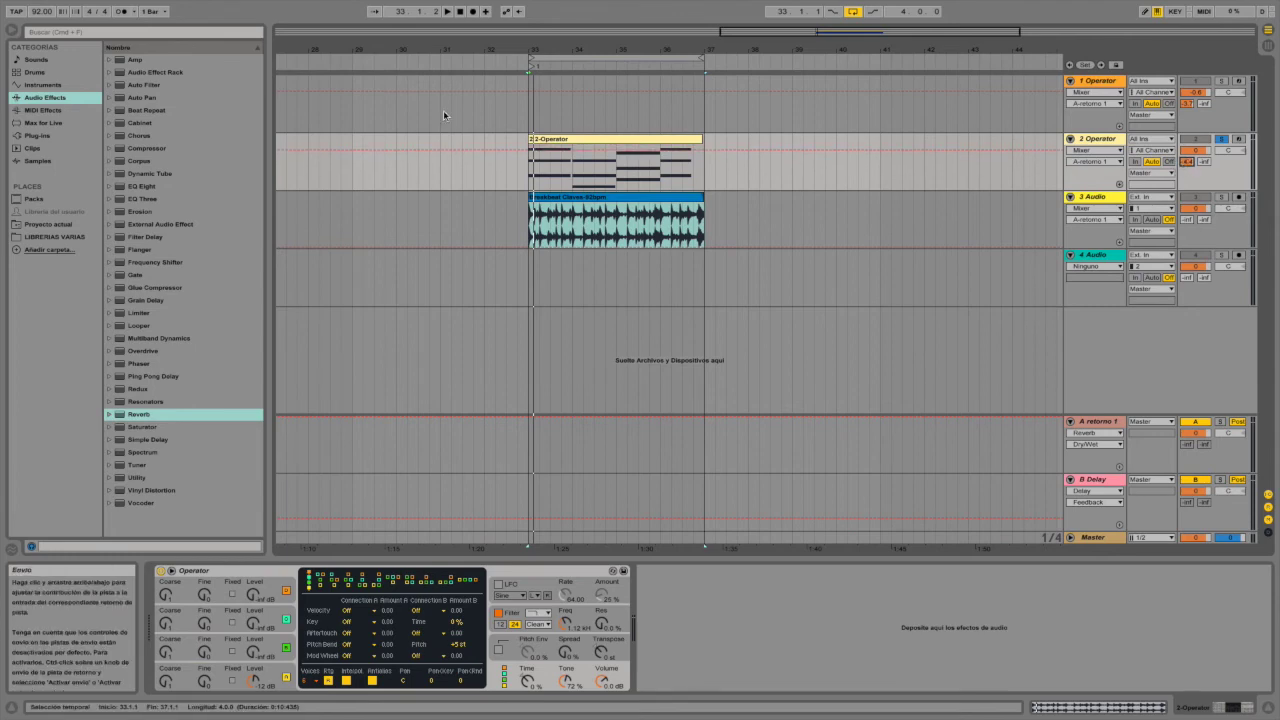
{"action": "key", "text": "space"}
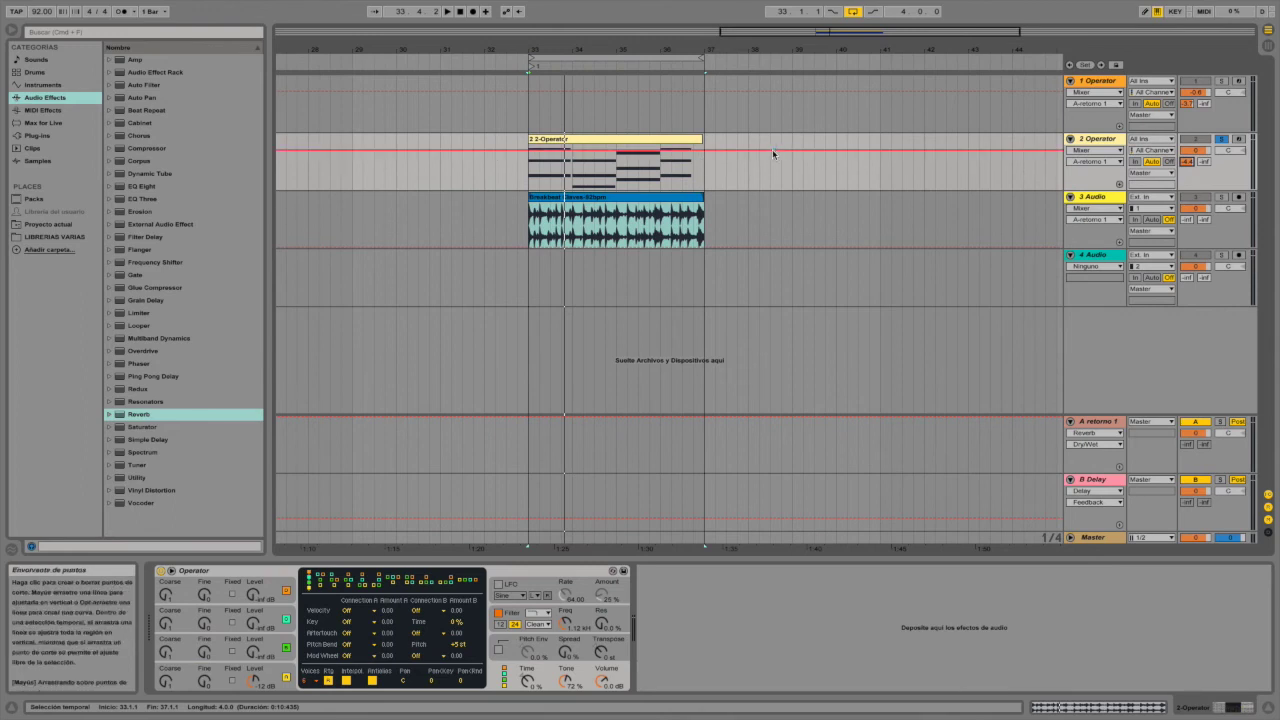
Draw a rising automation ramp for the 2 Operator track's A retorno 1 send from bar 33 to bar 37 and play it.
{"action": "left_click", "coordinate": [524, 150]}
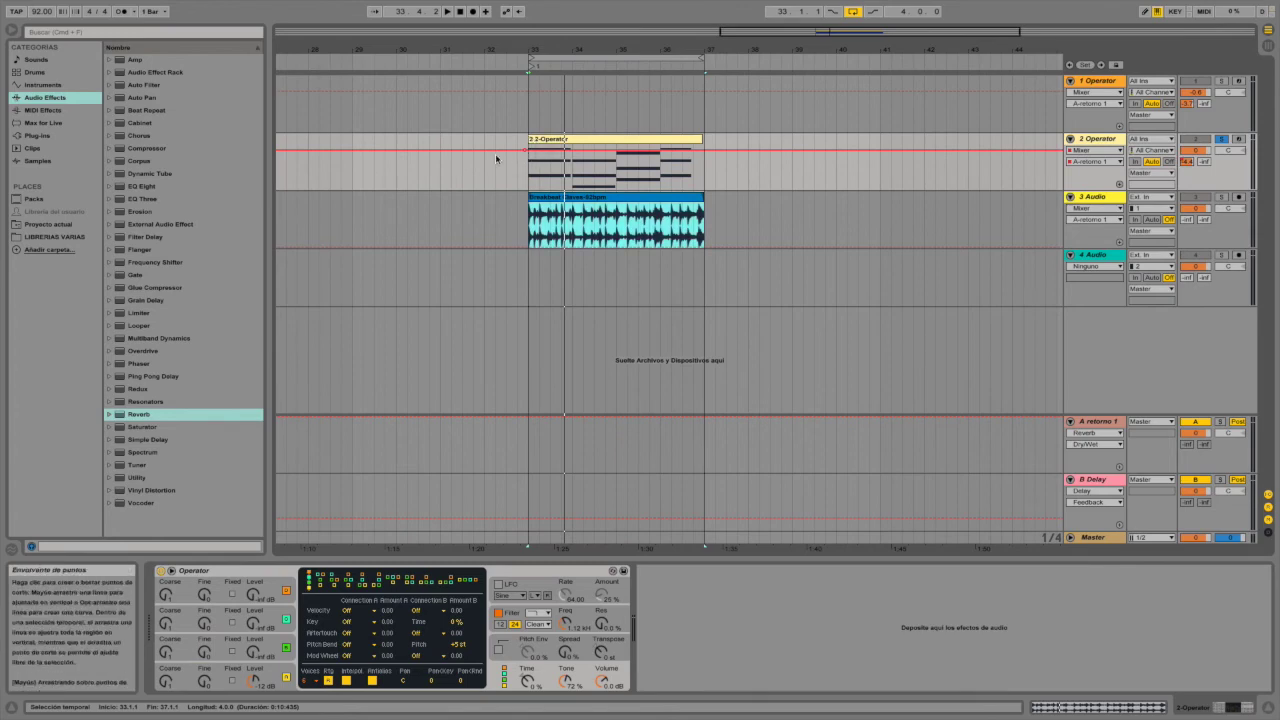
{"action": "left_click_drag", "start_coordinate": [593, 152], "coordinate": [528, 190]}
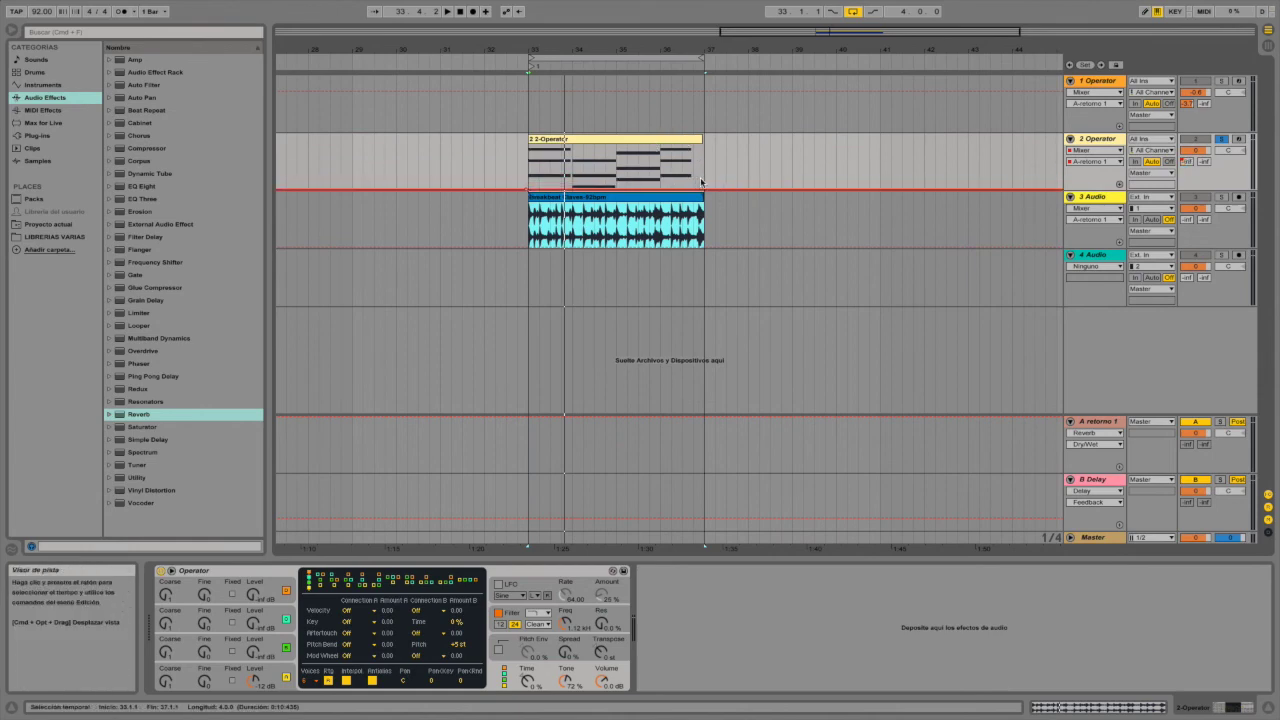
{"action": "left_click_drag", "start_coordinate": [711, 193], "coordinate": [700, 146]}
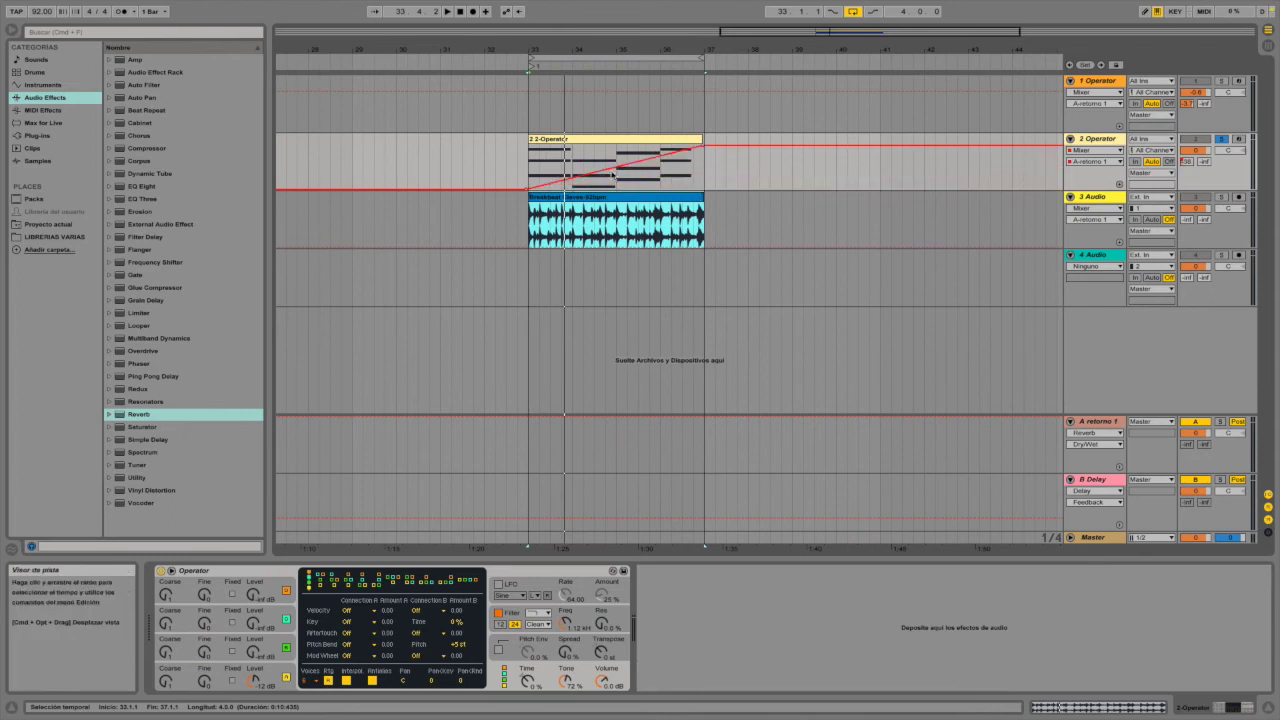
{"action": "key", "text": "space"}
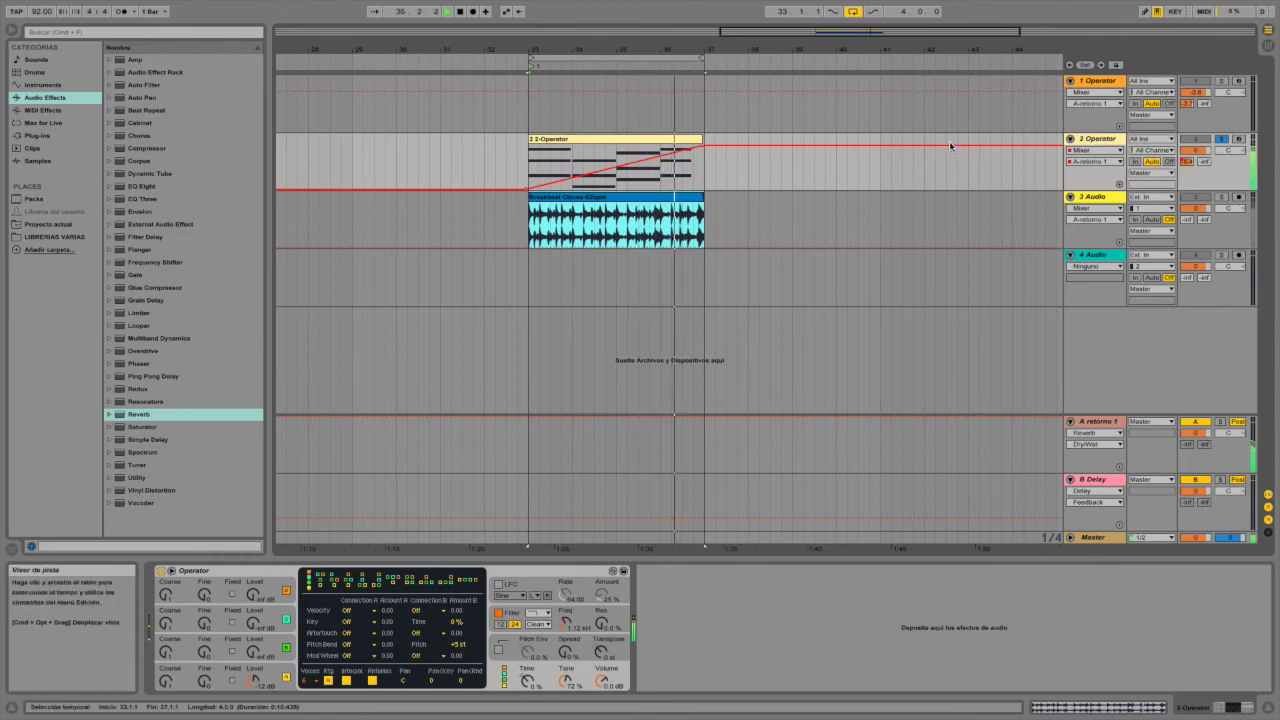
{"action": "mouse_move", "coordinate": [703, 59]}
{"action": "left_mouse_down"}
{"action": "mouse_move", "coordinate": [677, 59]}
{"action": "mouse_move", "coordinate": [703, 59]}
{"action": "left_mouse_up"}
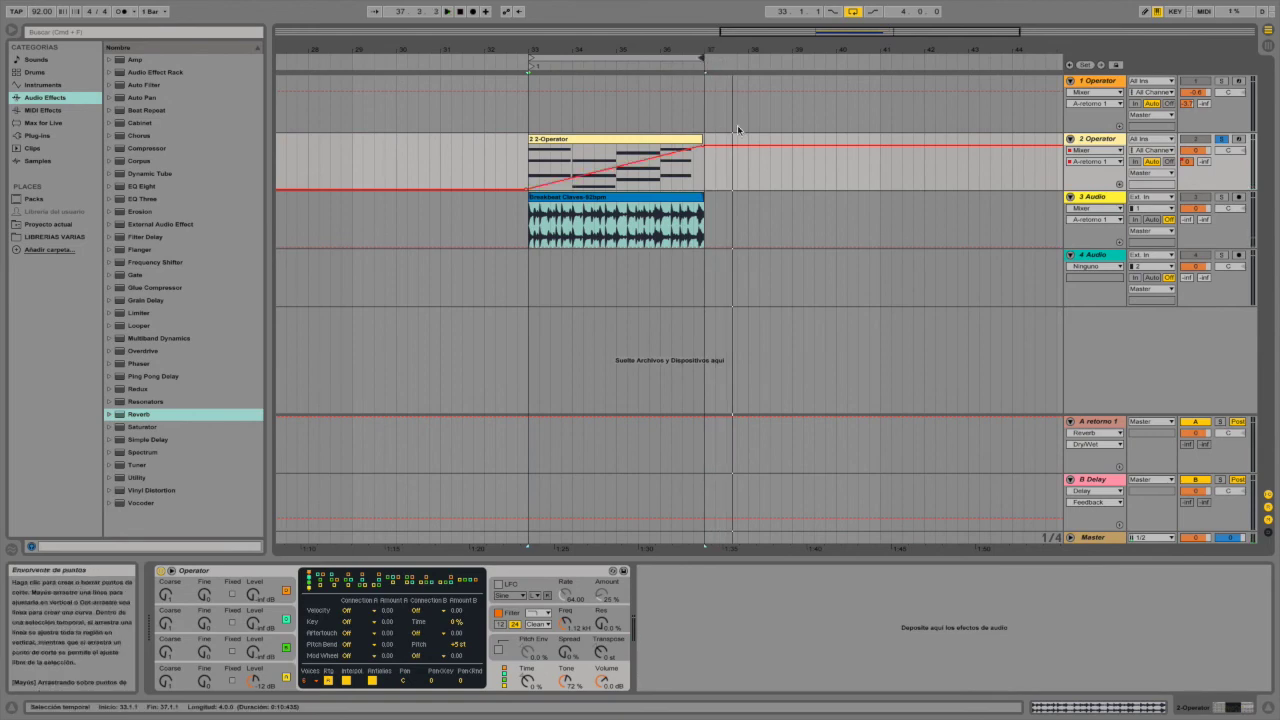
Try extra peak and dip breakpoints inside the 2 Operator track's send automation ramp and remove them.
{"action": "left_click_drag", "start_coordinate": [572, 178], "coordinate": [668, 188]}
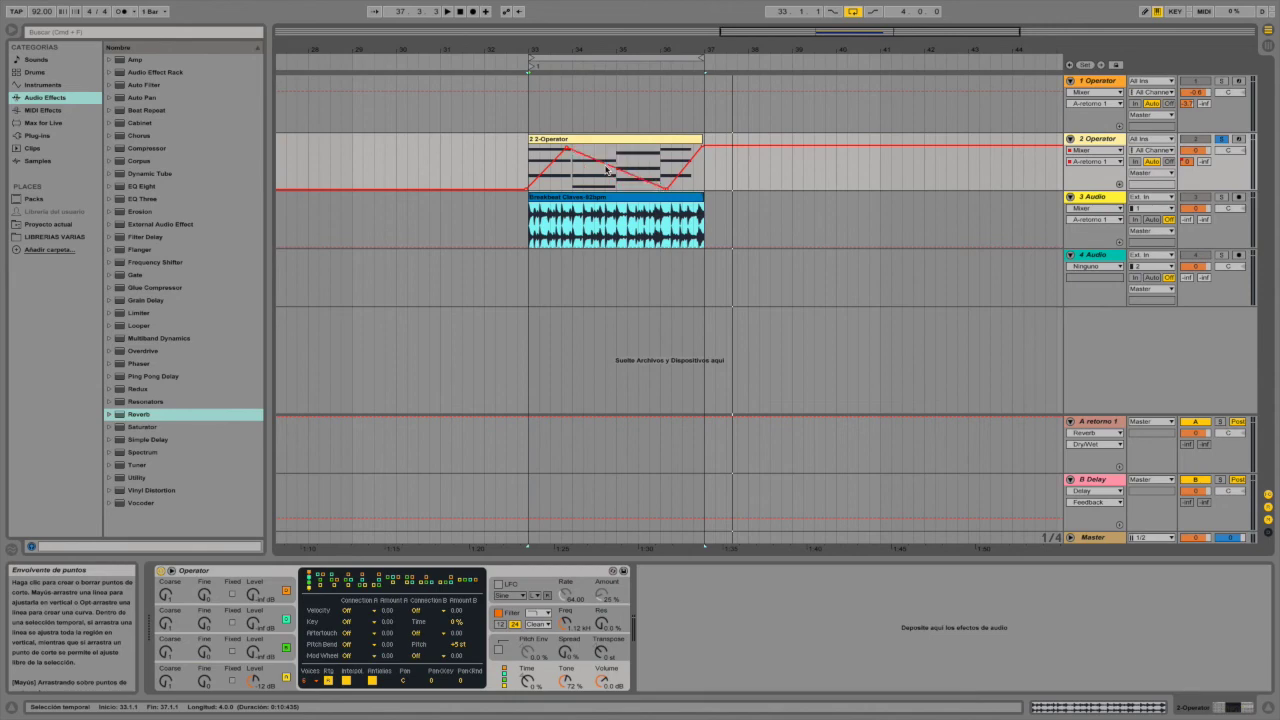
{"action": "left_click", "coordinate": [668, 188]}
{"action": "left_click", "coordinate": [567, 148]}
Show the Filter Freq automation lane of the Operator instrument on the 2 Operator track.
{"action": "left_click", "coordinate": [1100, 140]}
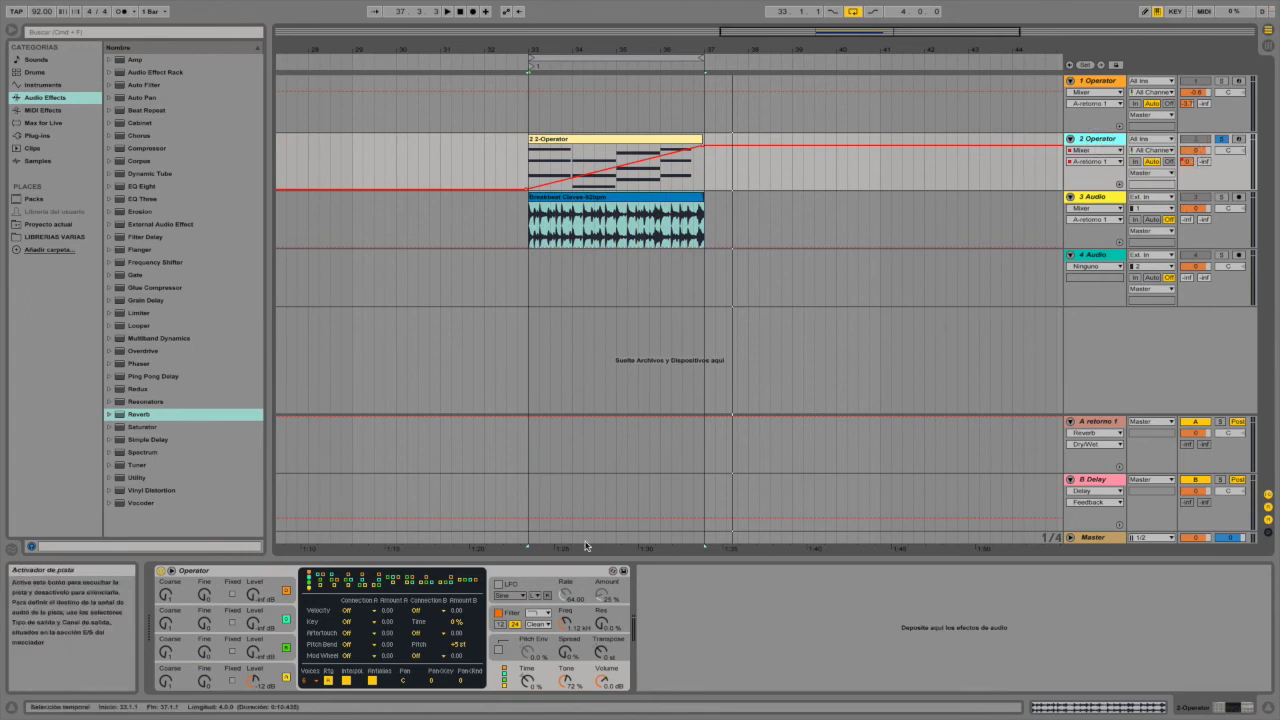
{"action": "left_click", "coordinate": [172, 572]}
{"action": "left_click", "coordinate": [172, 572]}
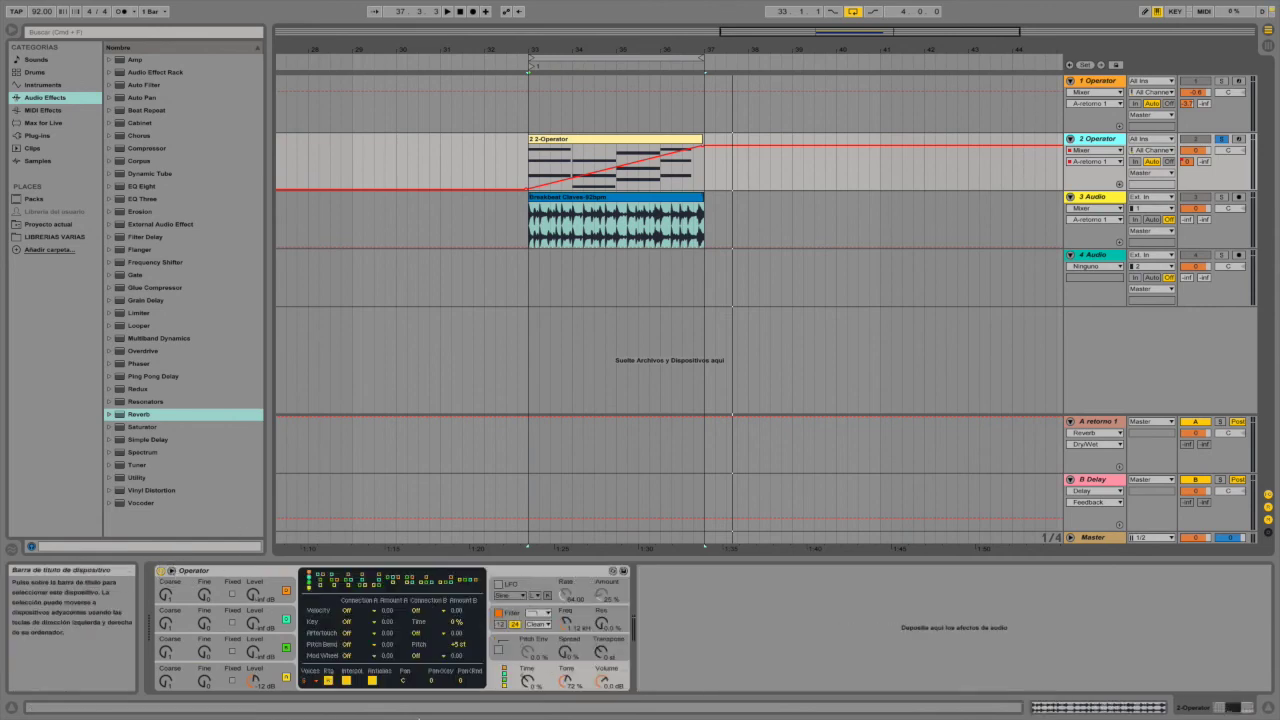
{"action": "left_click", "coordinate": [185, 572]}
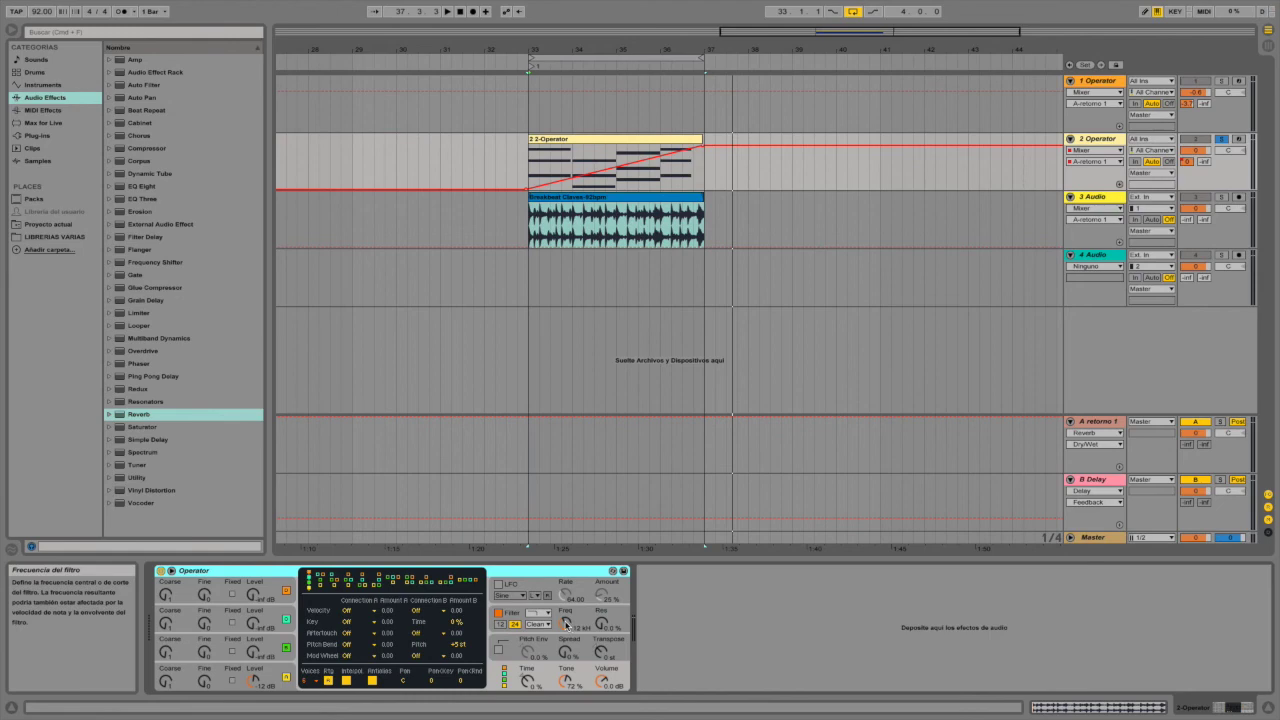
{"action": "left_click", "coordinate": [566, 625]}
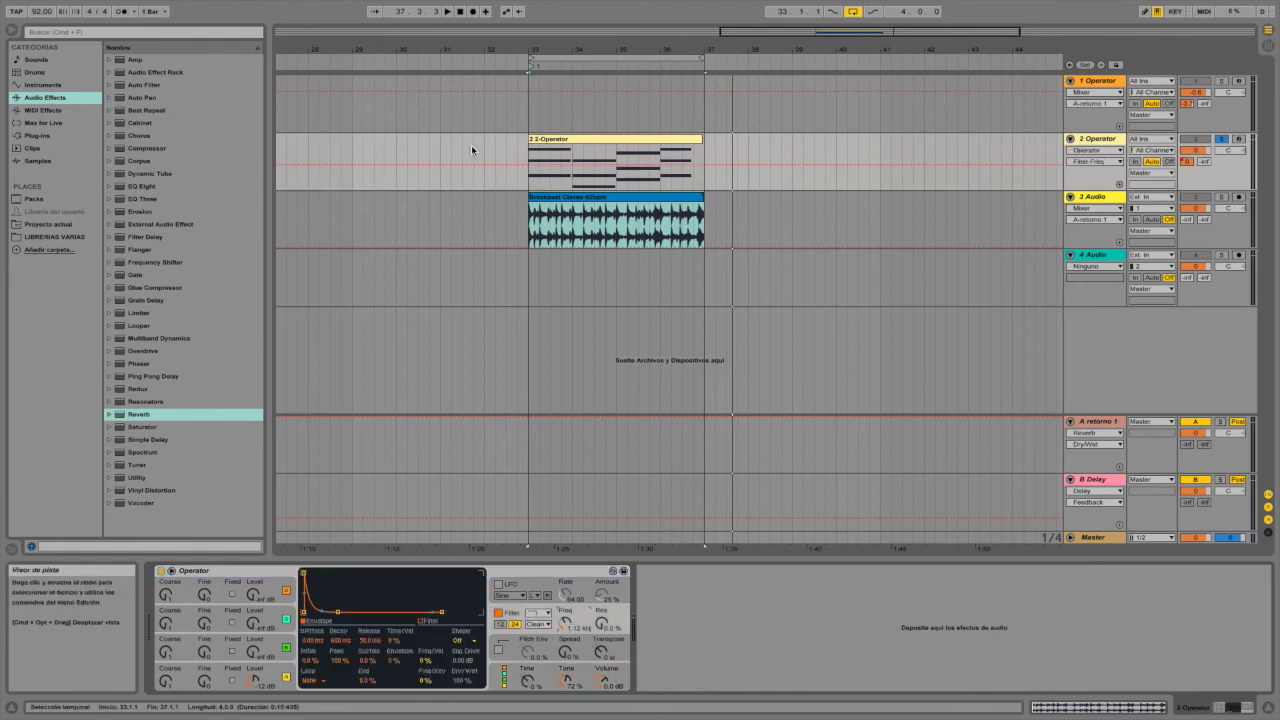
Draw a zigzag Filter Freq automation curve over the 2 Operator clip between bars 33 and 37 and play it.
{"action": "left_click", "coordinate": [521, 165]}
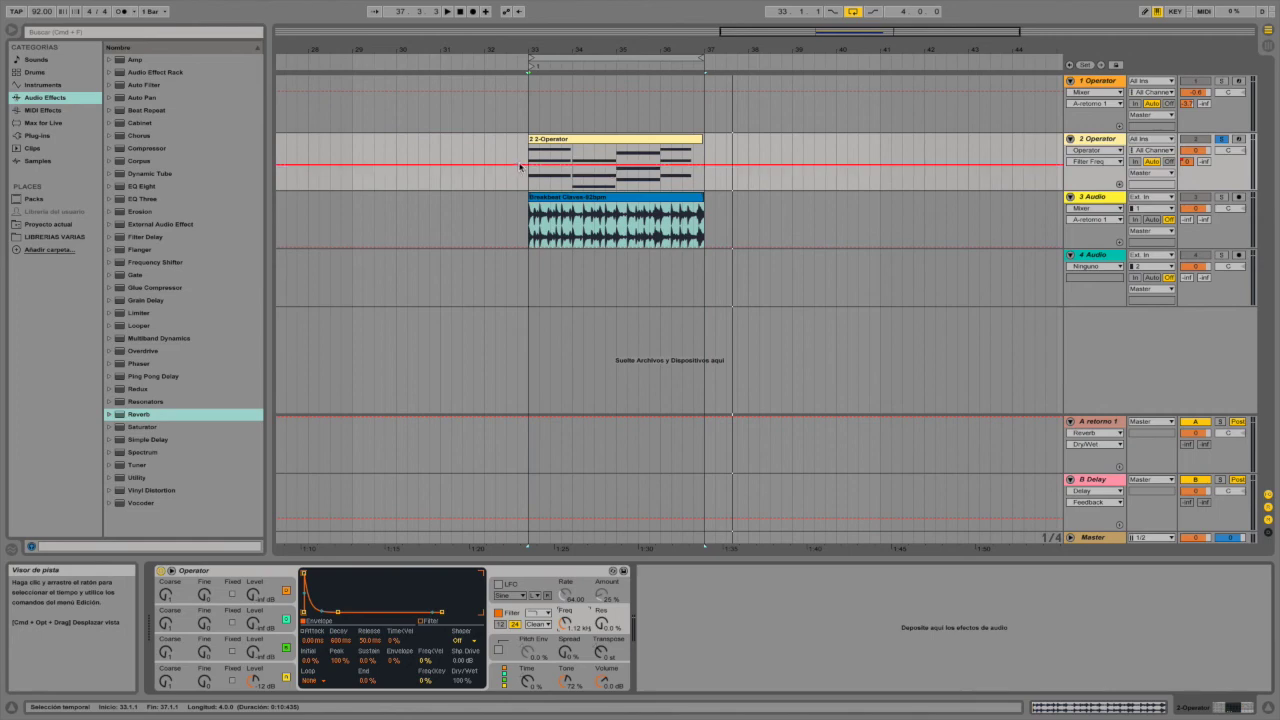
{"action": "left_click_drag", "start_coordinate": [568, 164], "coordinate": [690, 150]}
{"action": "key", "text": "space"}
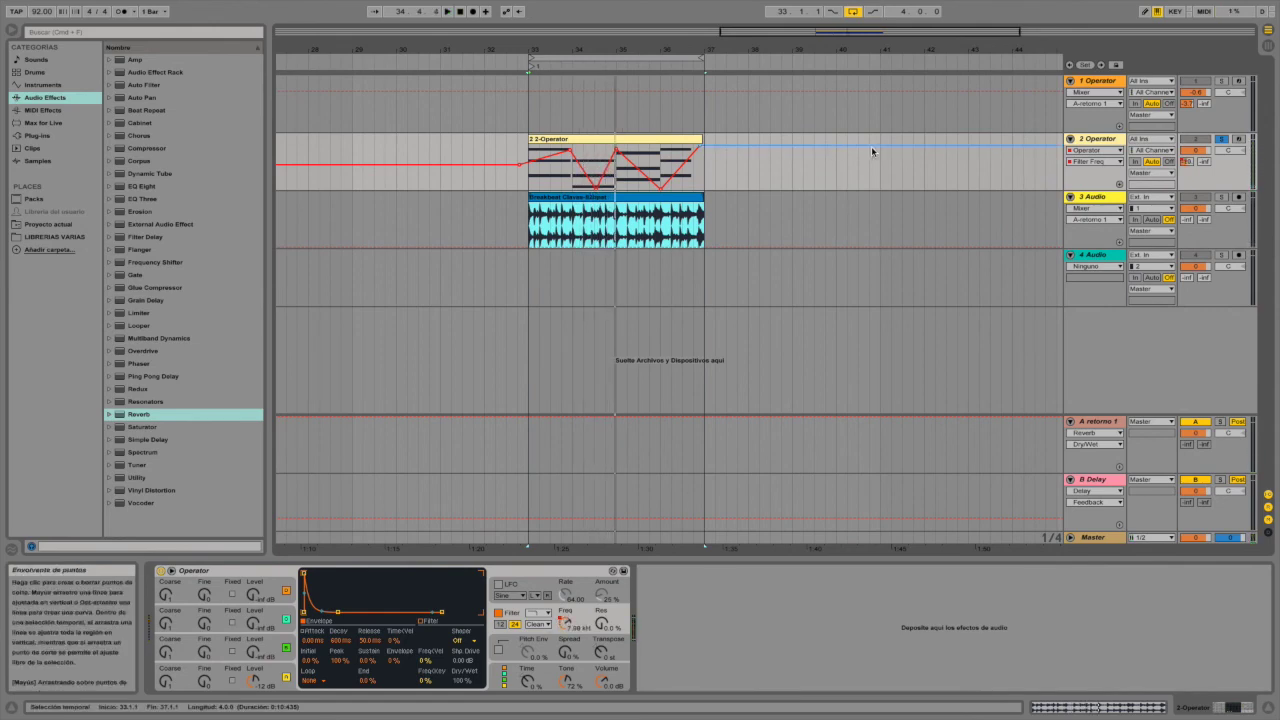
View the 2 Operator track's A-retorno 1 send and Filter Freq automation curves in turn, returning to the Mixer's A-retorno 1 envelope.
{"action": "left_click", "coordinate": [1187, 162]}
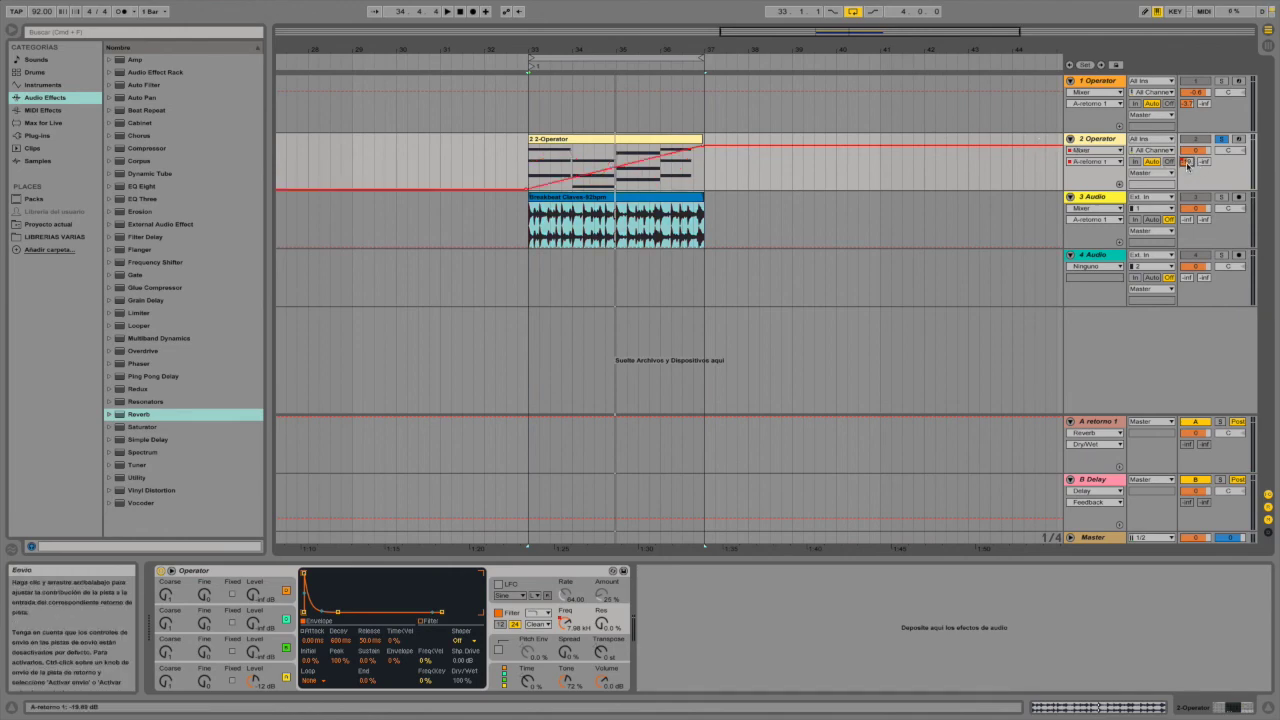
{"action": "left_click", "coordinate": [564, 621]}
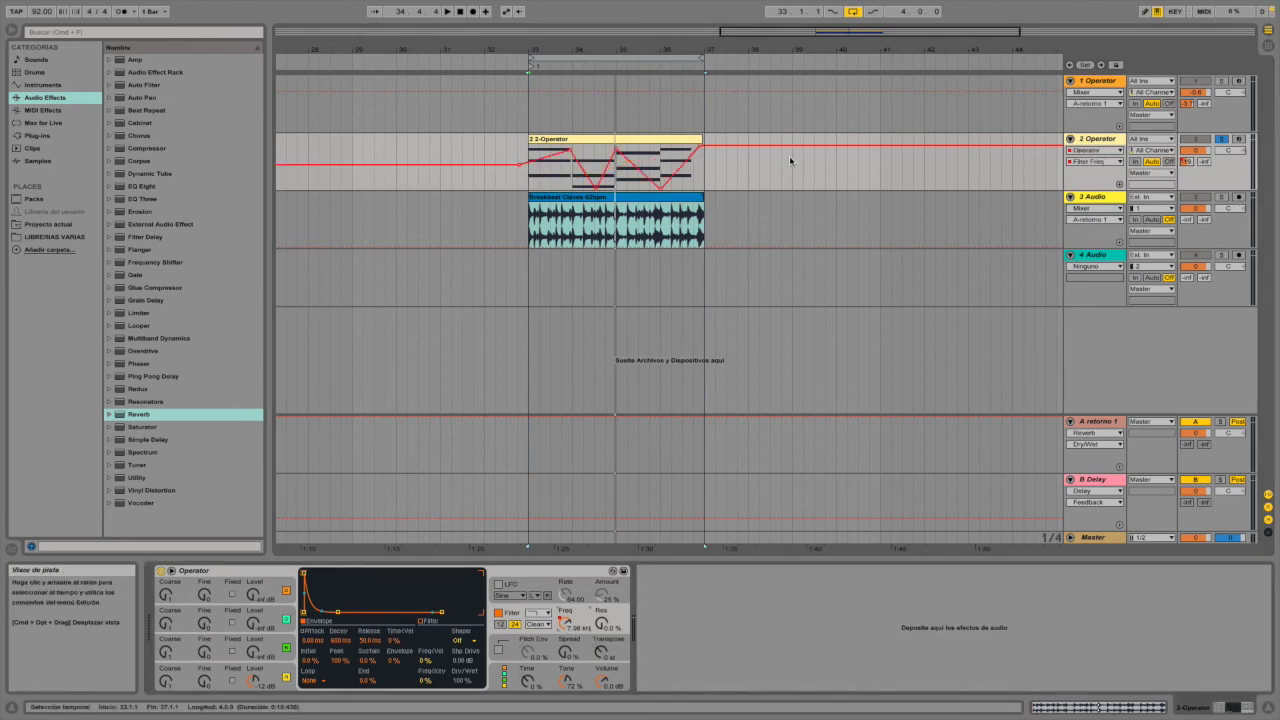
{"action": "left_click", "coordinate": [1095, 150]}
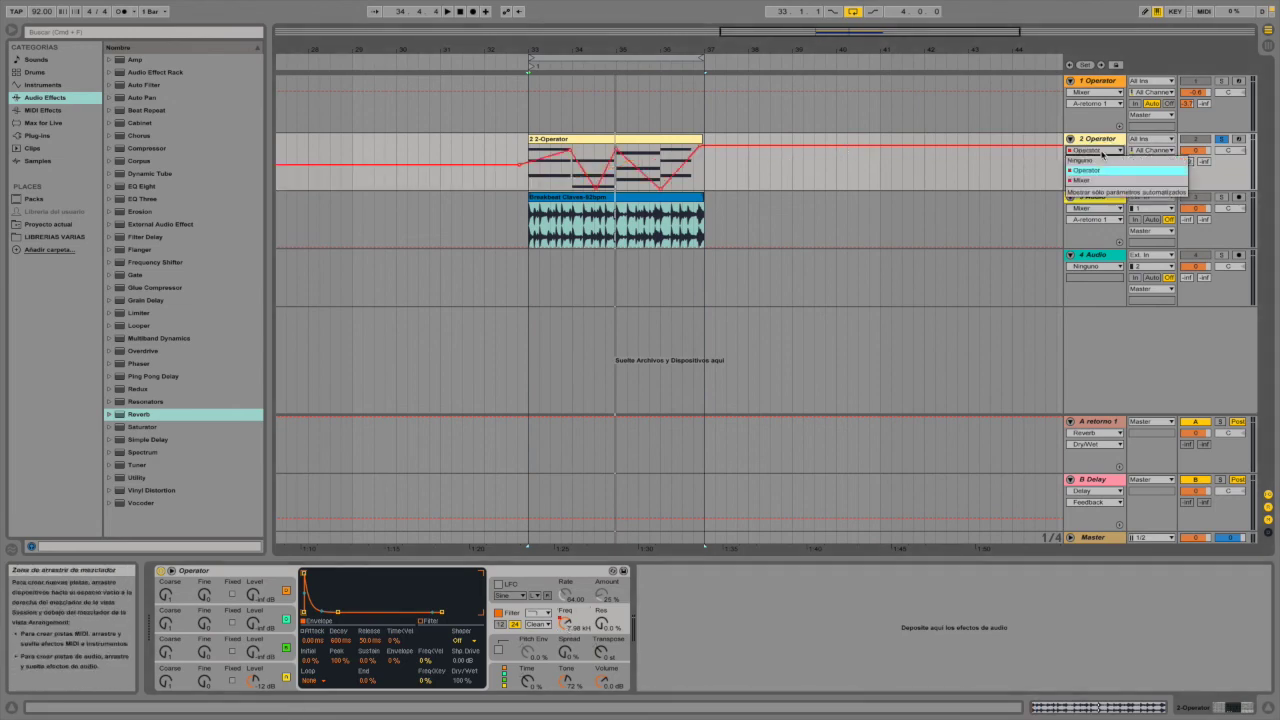
{"action": "left_click", "coordinate": [1100, 180]}
{"action": "left_click", "coordinate": [1101, 163]}
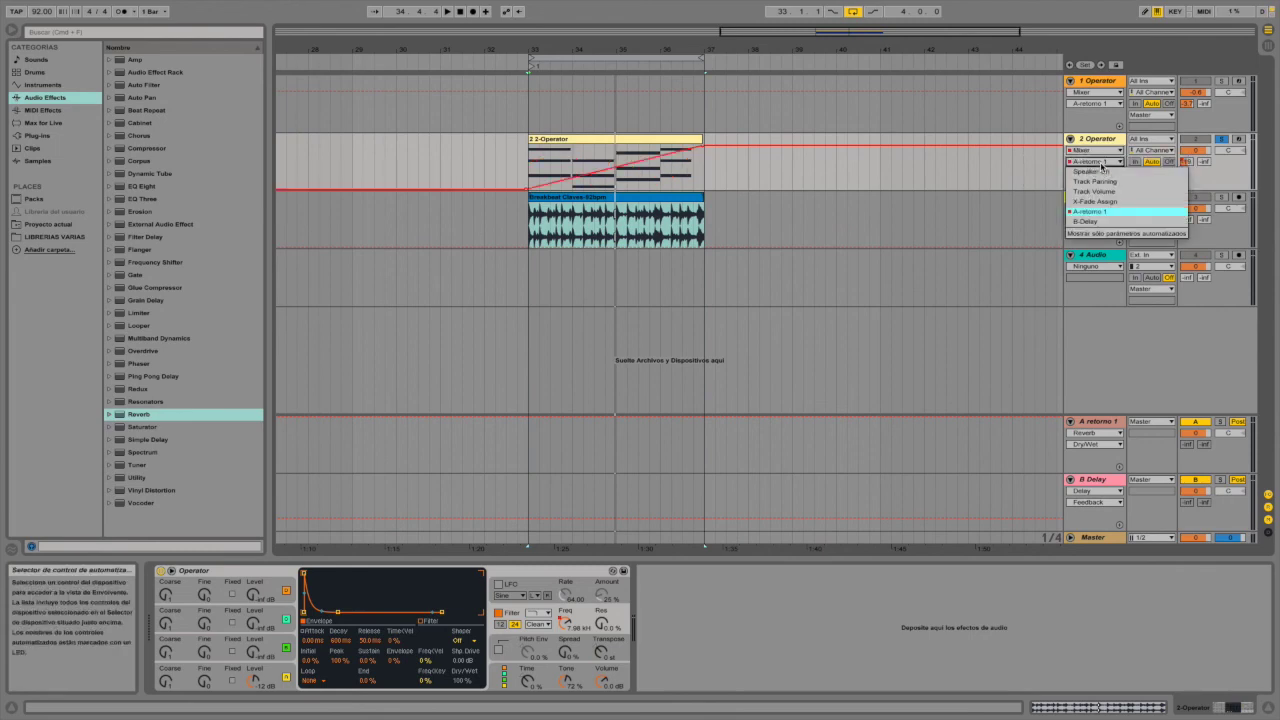
{"action": "left_click", "coordinate": [1097, 213]}
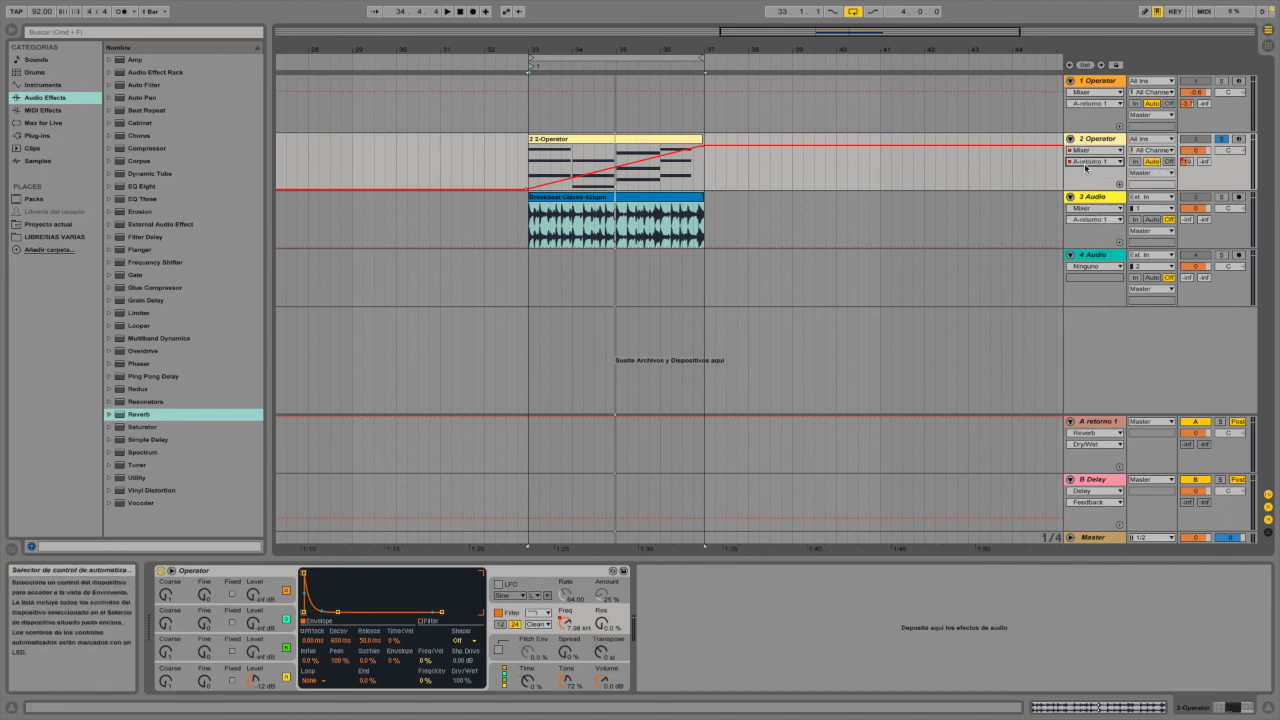
Check the Mixer's automatable parameters on the 2 Operator track and switch its displayed automation to the Operator device.
{"action": "left_click", "coordinate": [1085, 163]}
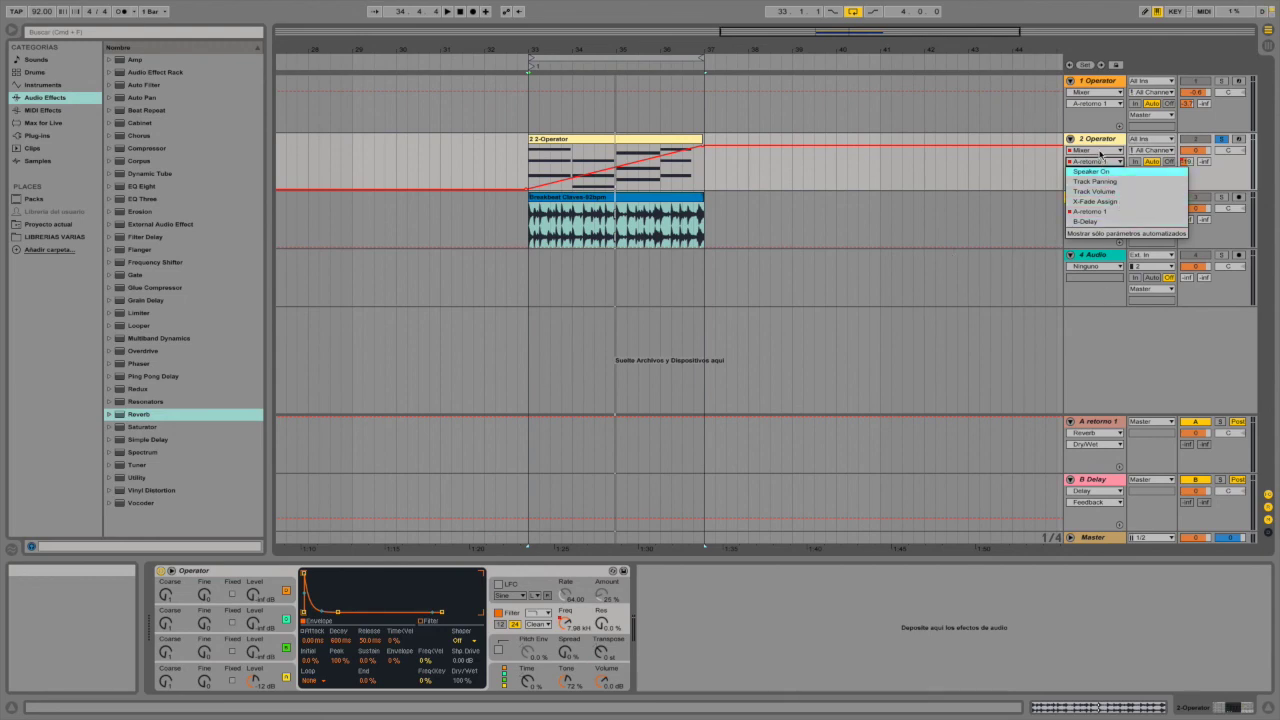
{"action": "left_click", "coordinate": [1096, 153]}
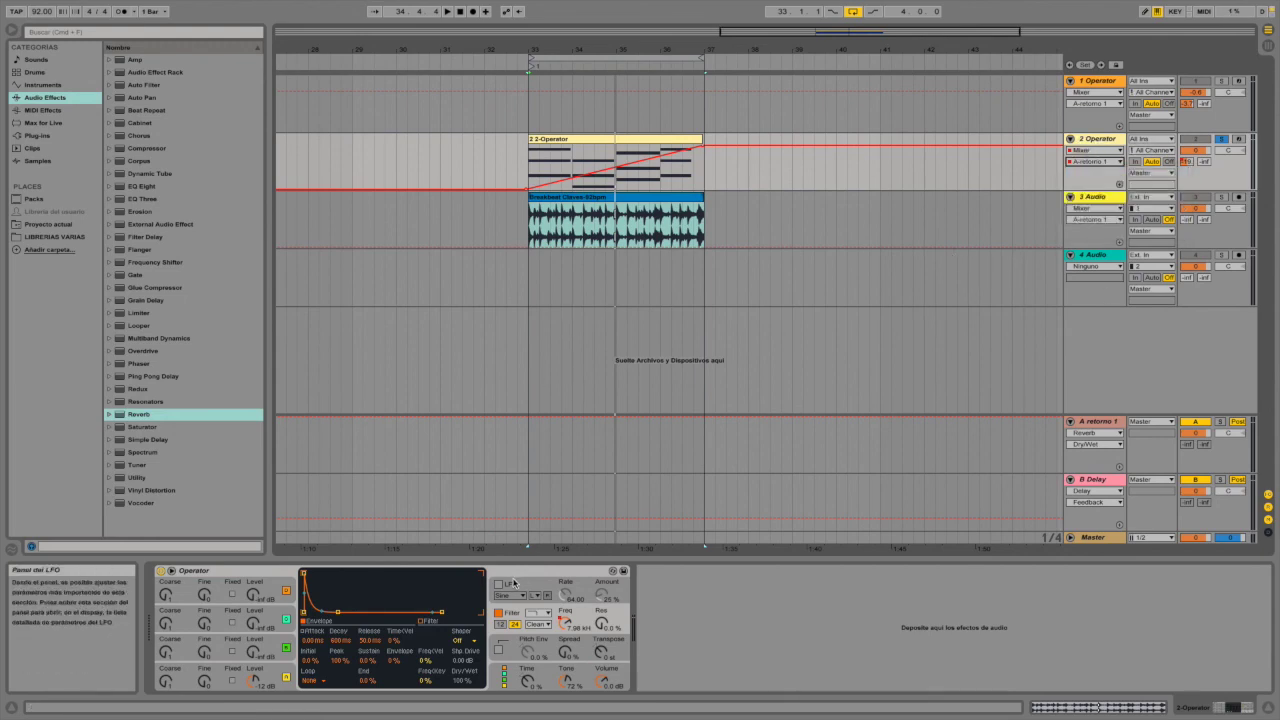
{"action": "left_click", "coordinate": [1093, 150]}
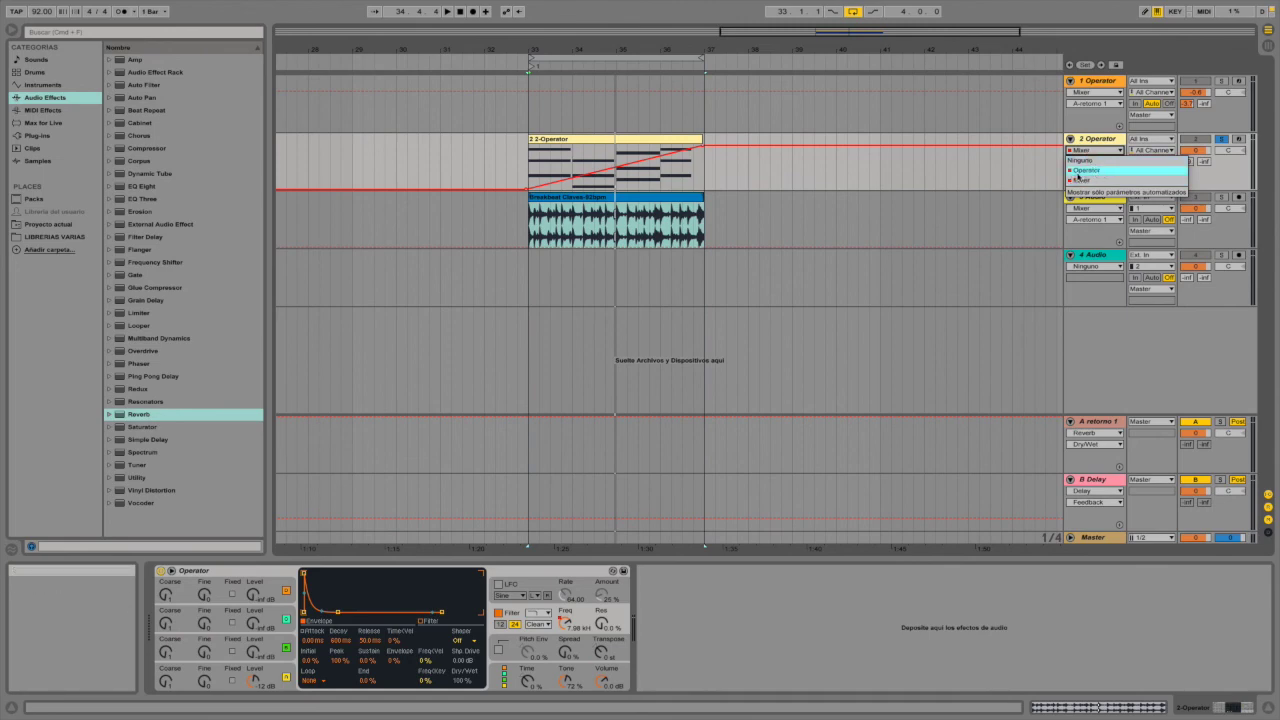
{"action": "left_click", "coordinate": [1088, 171]}
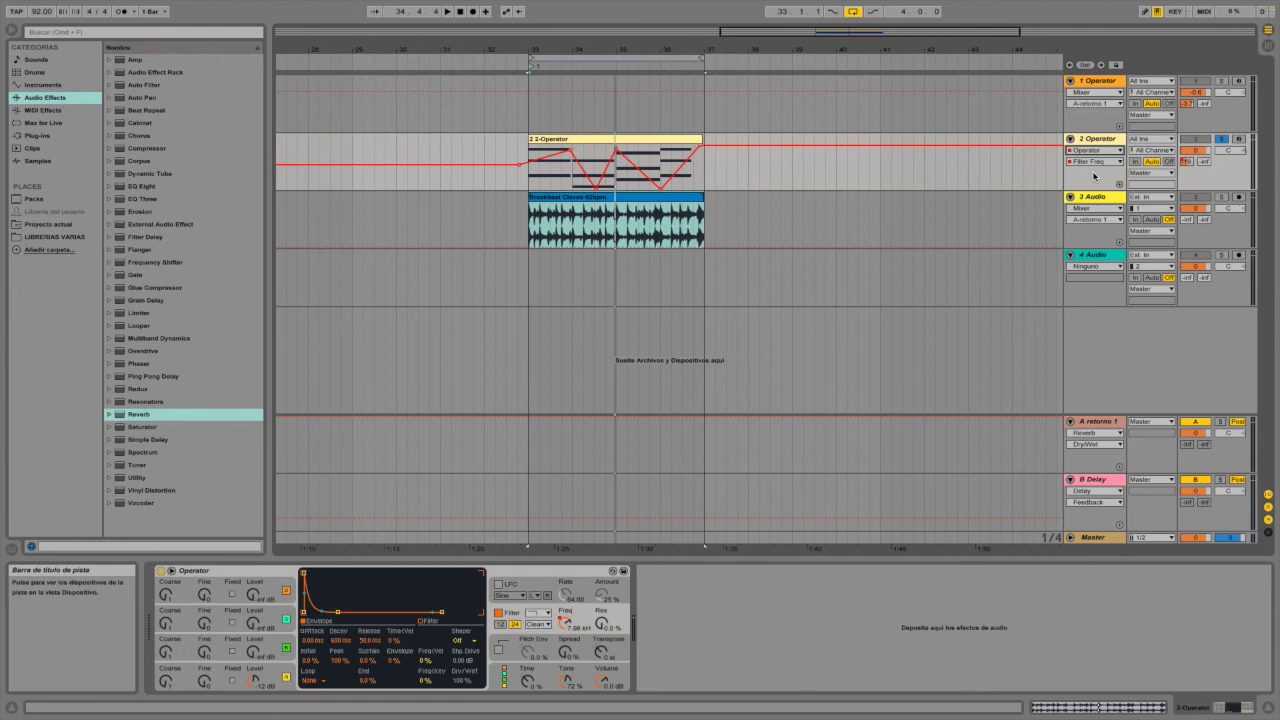
Look through the Operator device's full list of automatable parameters and keep Filter Frequency as the 2 Operator track's displayed envelope.
{"action": "left_click", "coordinate": [1096, 161]}
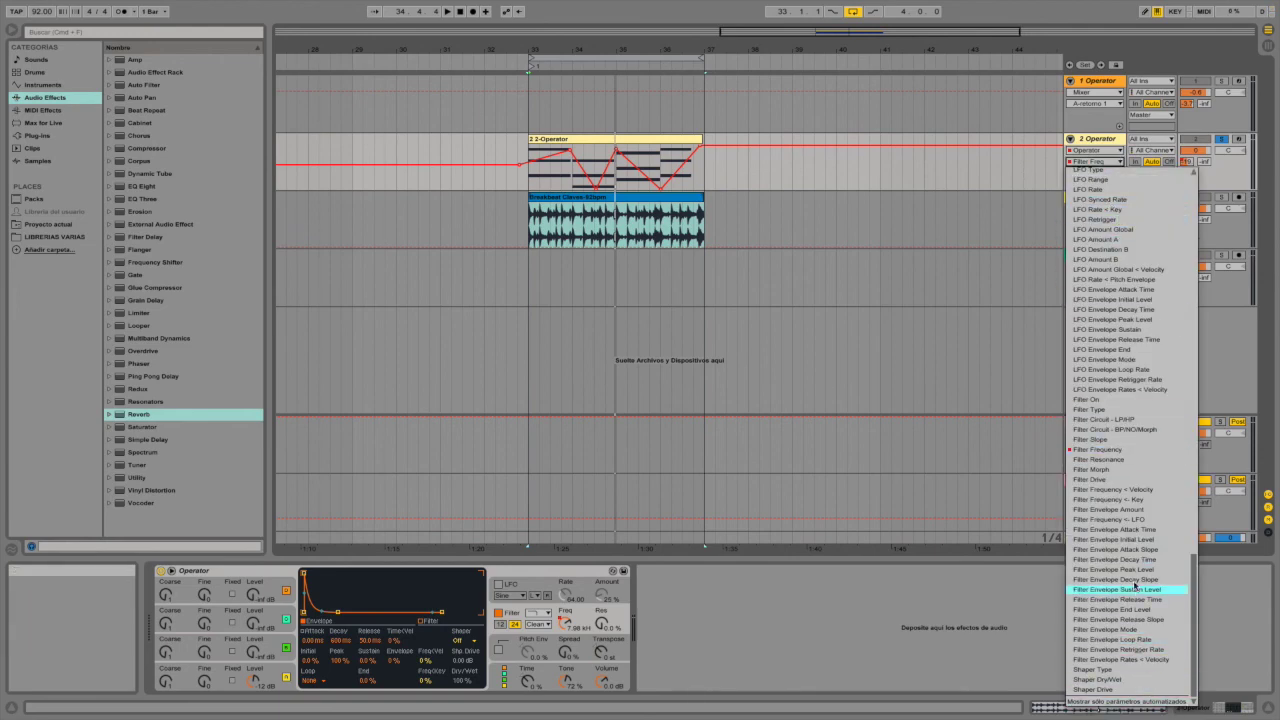
{"action": "scroll", "coordinate": [1133, 522], "scroll_direction": "up", "scroll_amount": 9}
{"action": "scroll", "coordinate": [1118, 430], "scroll_direction": "up", "scroll_amount": 20}
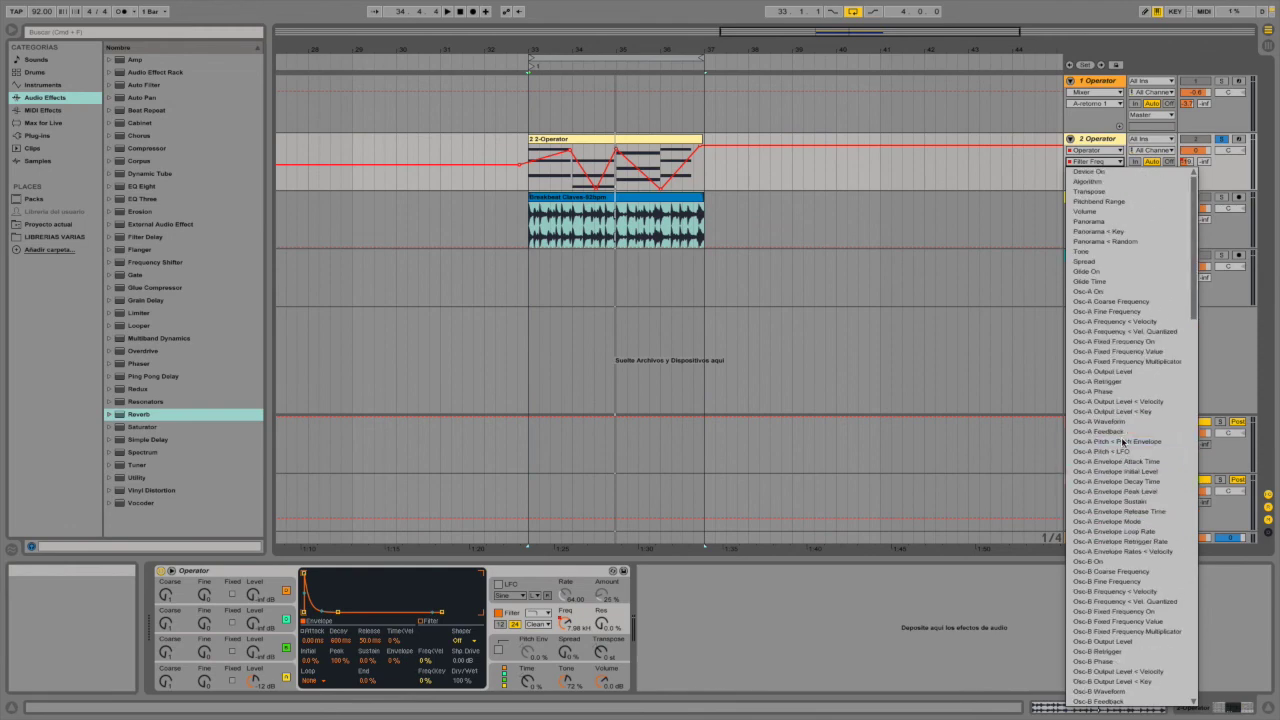
{"action": "scroll", "coordinate": [1112, 363], "scroll_direction": "down", "scroll_amount": 14}
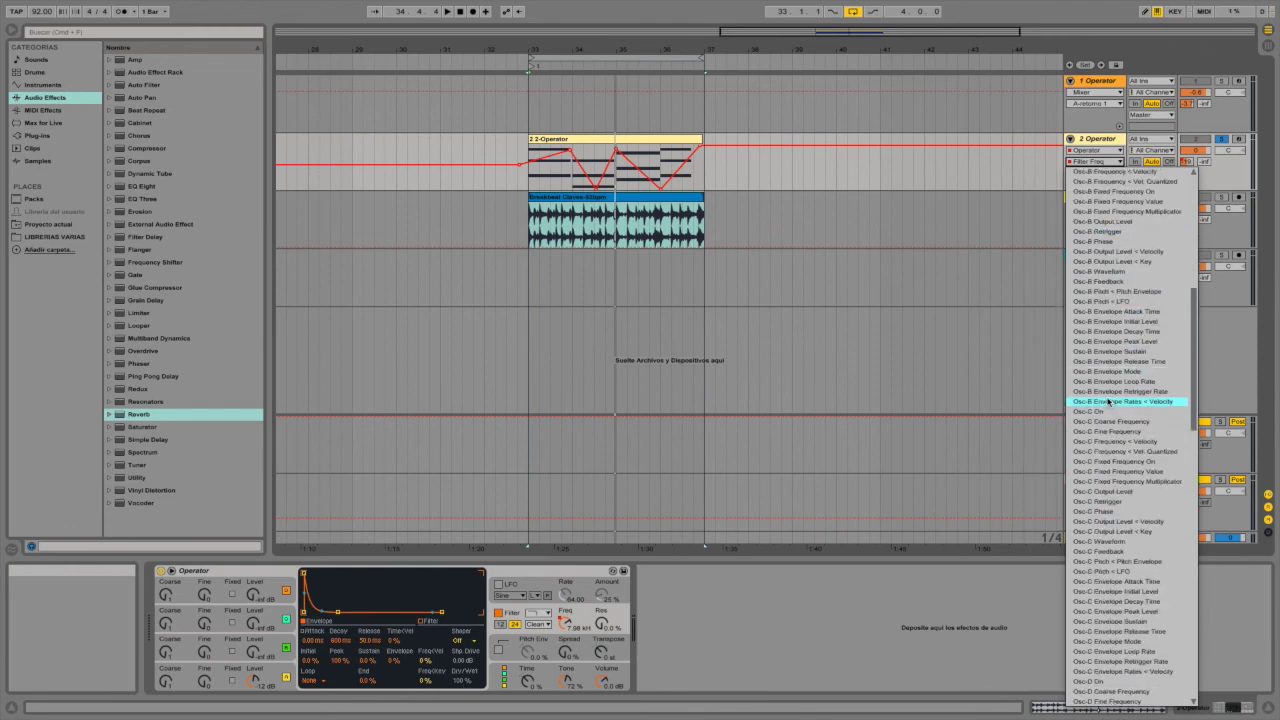
{"action": "scroll", "coordinate": [1094, 376], "scroll_direction": "down", "scroll_amount": 8}
{"action": "scroll", "coordinate": [1094, 376], "scroll_direction": "up", "scroll_amount": 15}
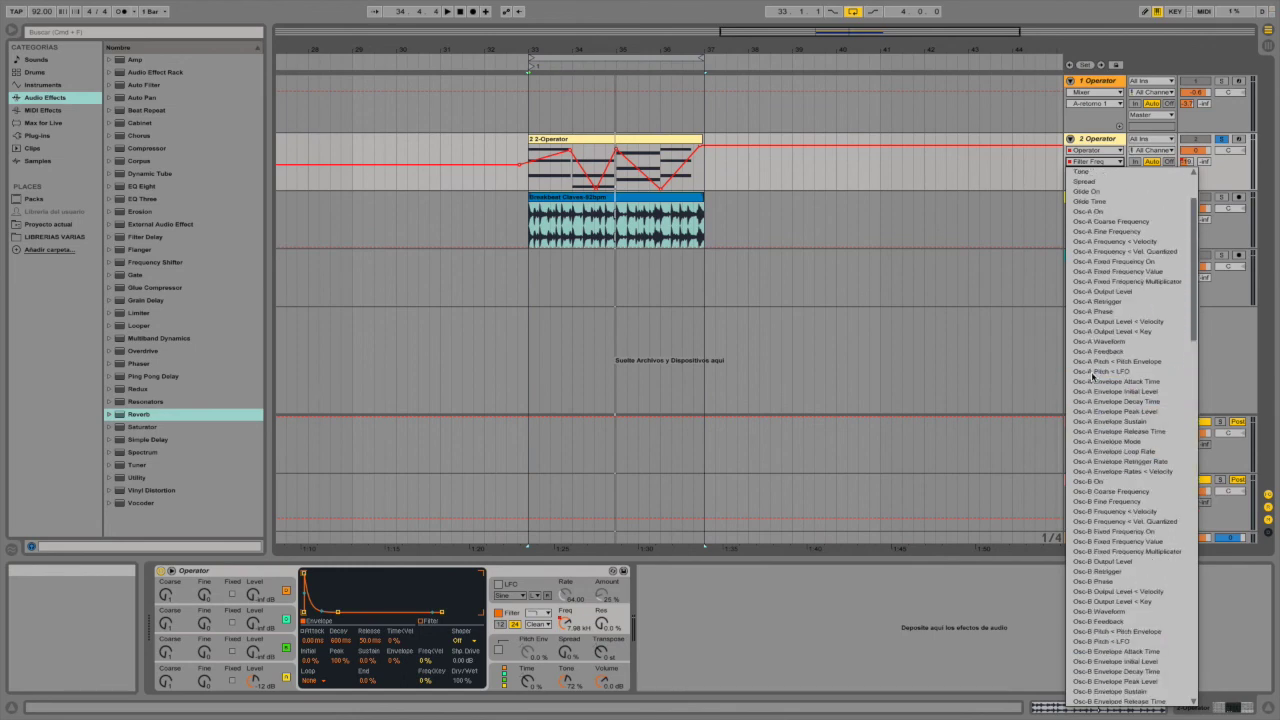
{"action": "scroll", "coordinate": [1093, 376], "scroll_direction": "down", "scroll_amount": 20}
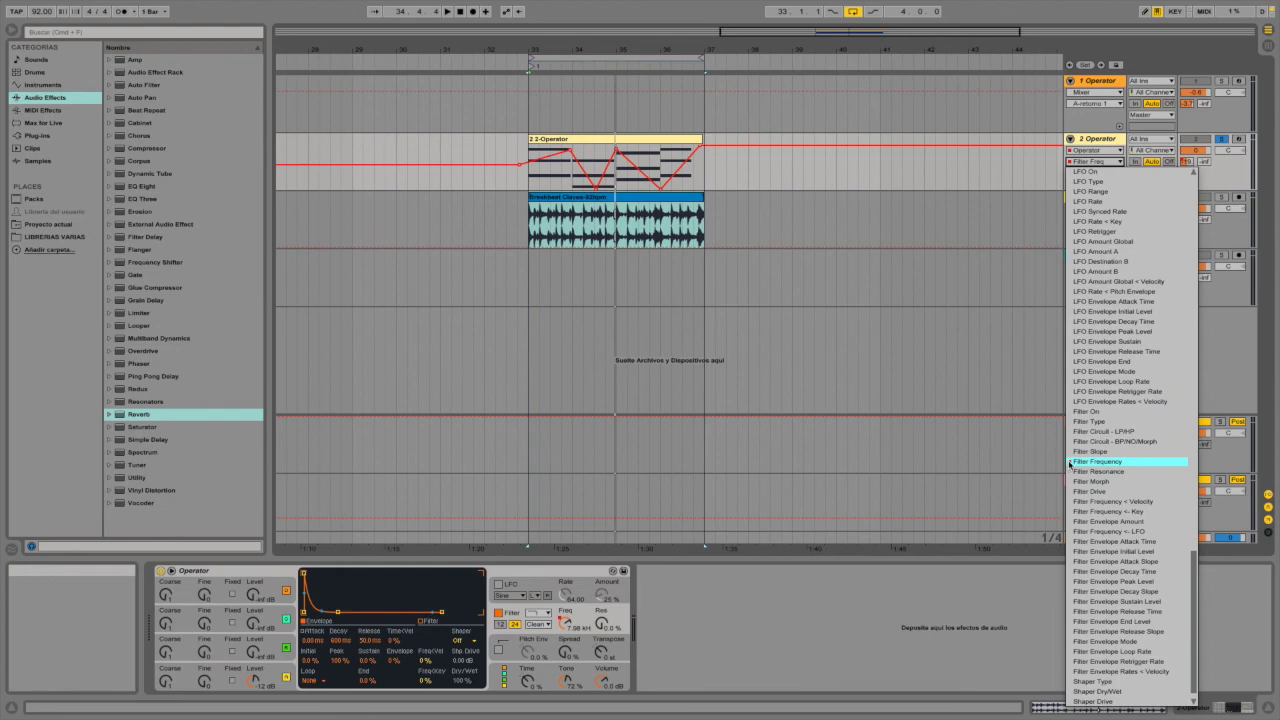
{"action": "left_click", "coordinate": [1086, 462]}
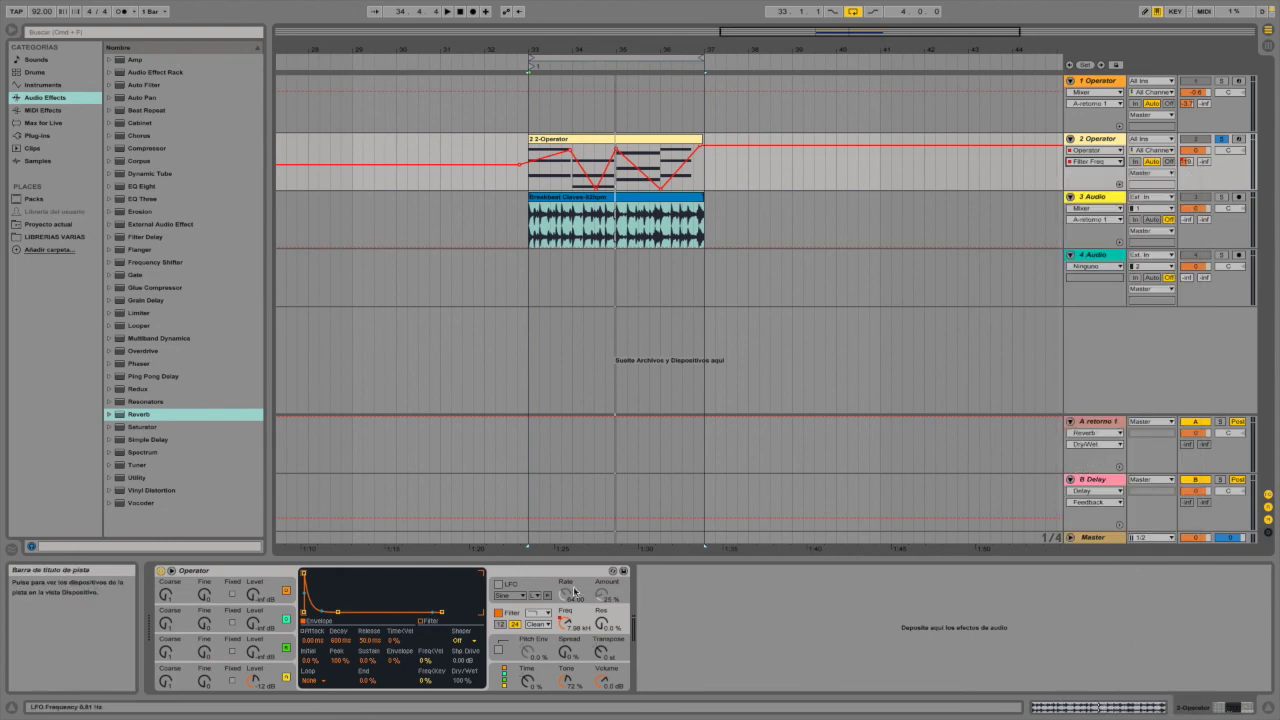
{"action": "left_click", "coordinate": [1096, 162]}
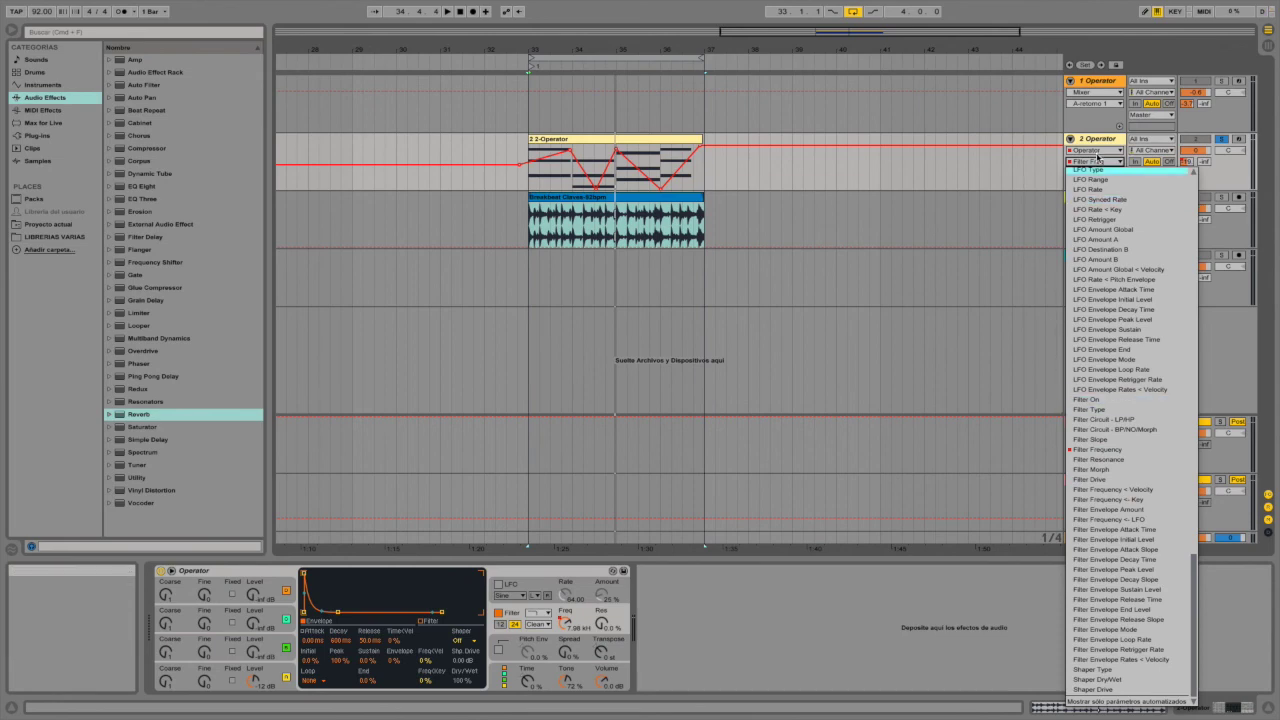
{"action": "left_click", "coordinate": [1099, 162]}
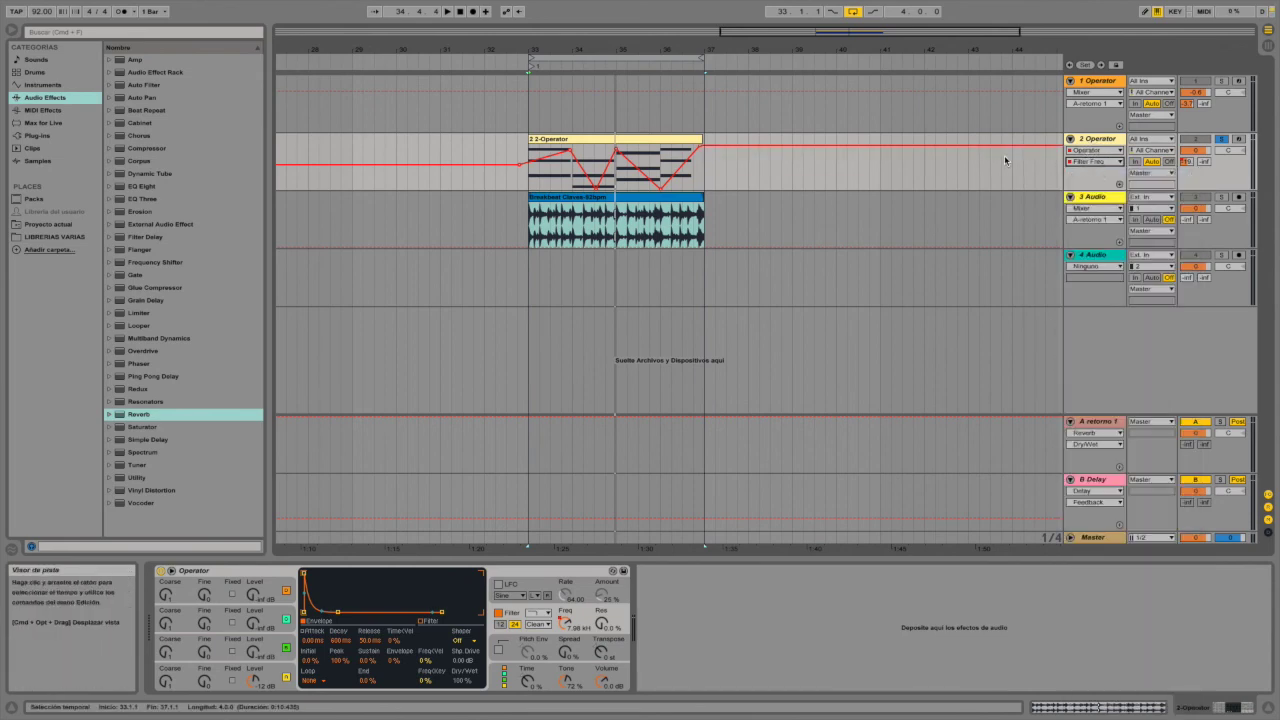
Try showing the Filter Freq envelope in its own lane below the 2 Operator track and remove that lane.
{"action": "left_click", "coordinate": [1120, 185]}
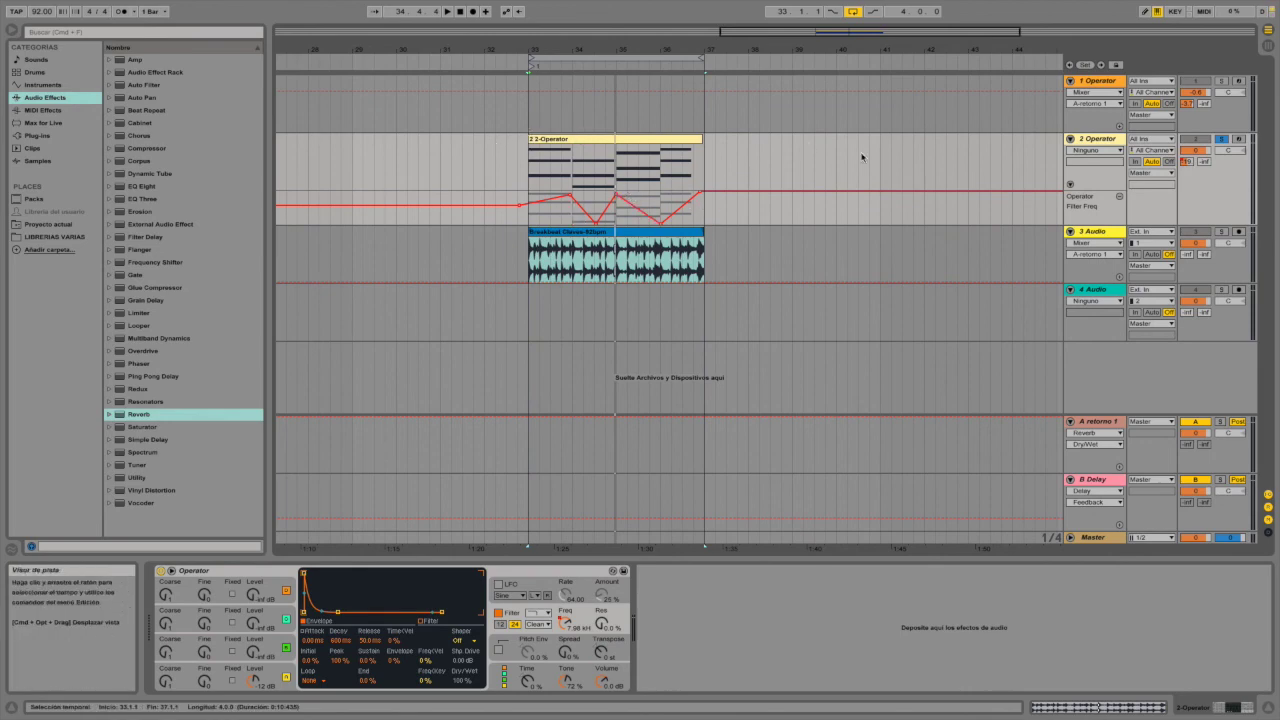
{"action": "left_click", "coordinate": [1119, 196]}
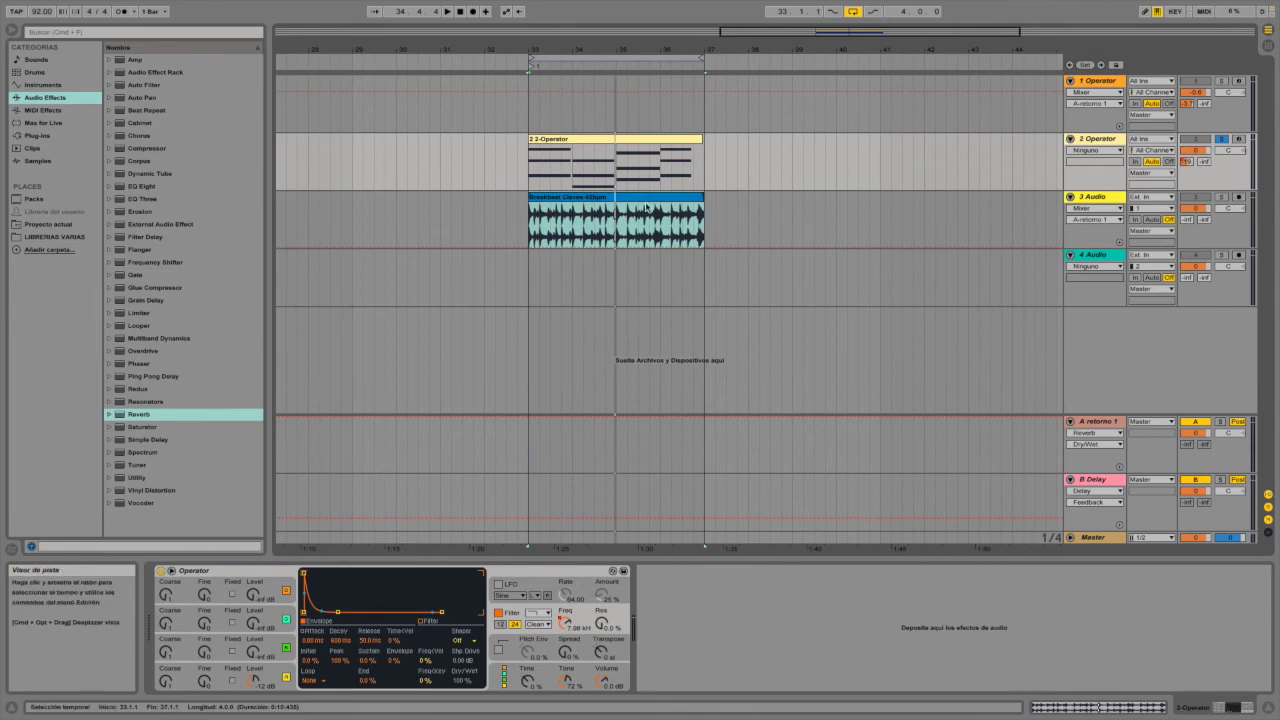
{"action": "key", "text": "a"}
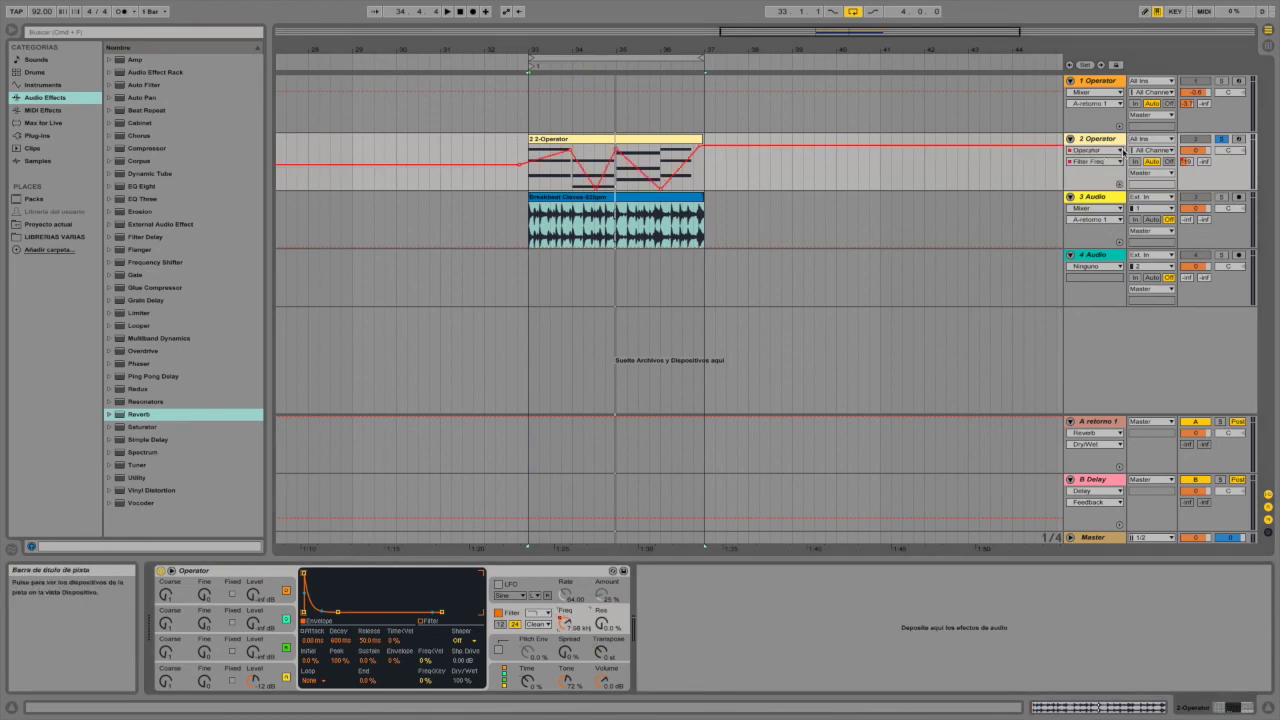
Show the Operator Filter Freq and Mixer A-retorno 1 envelopes in separate automation lanes below the 2 Operator track, hiding and redisplaying them.
{"action": "left_click", "coordinate": [1119, 184]}
{"action": "left_click", "coordinate": [1108, 150]}
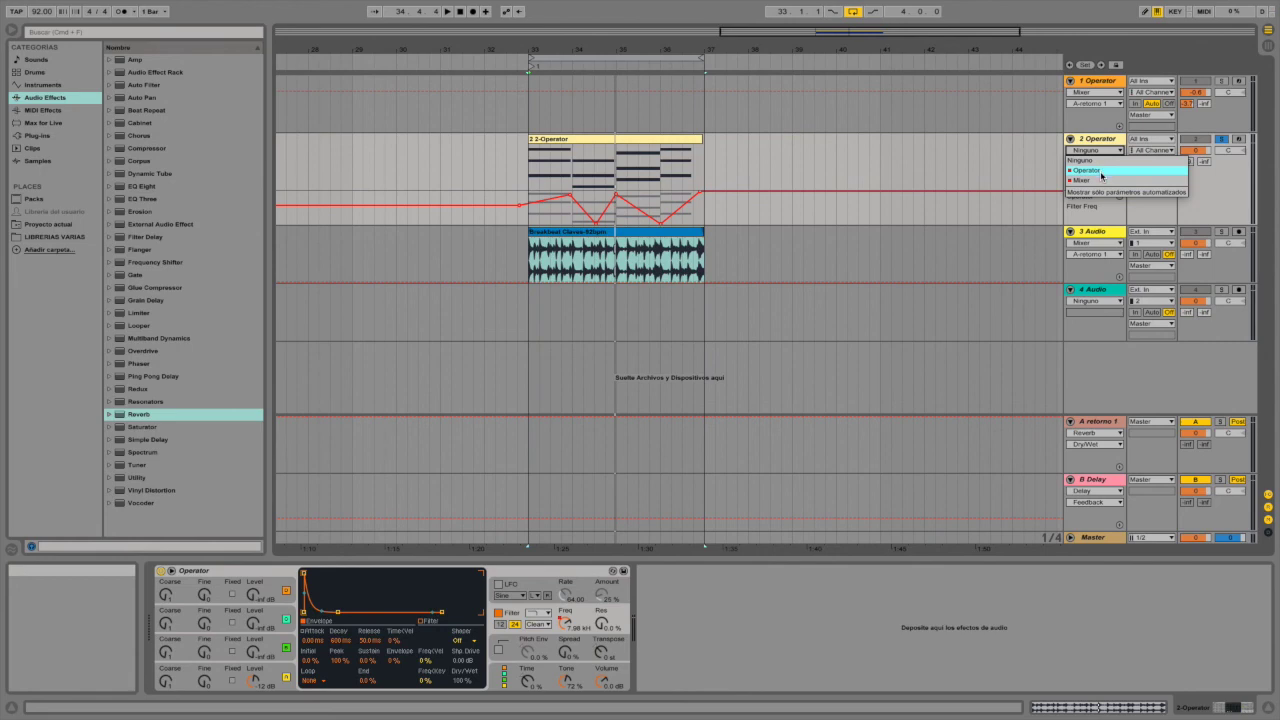
{"action": "left_click", "coordinate": [1100, 181]}
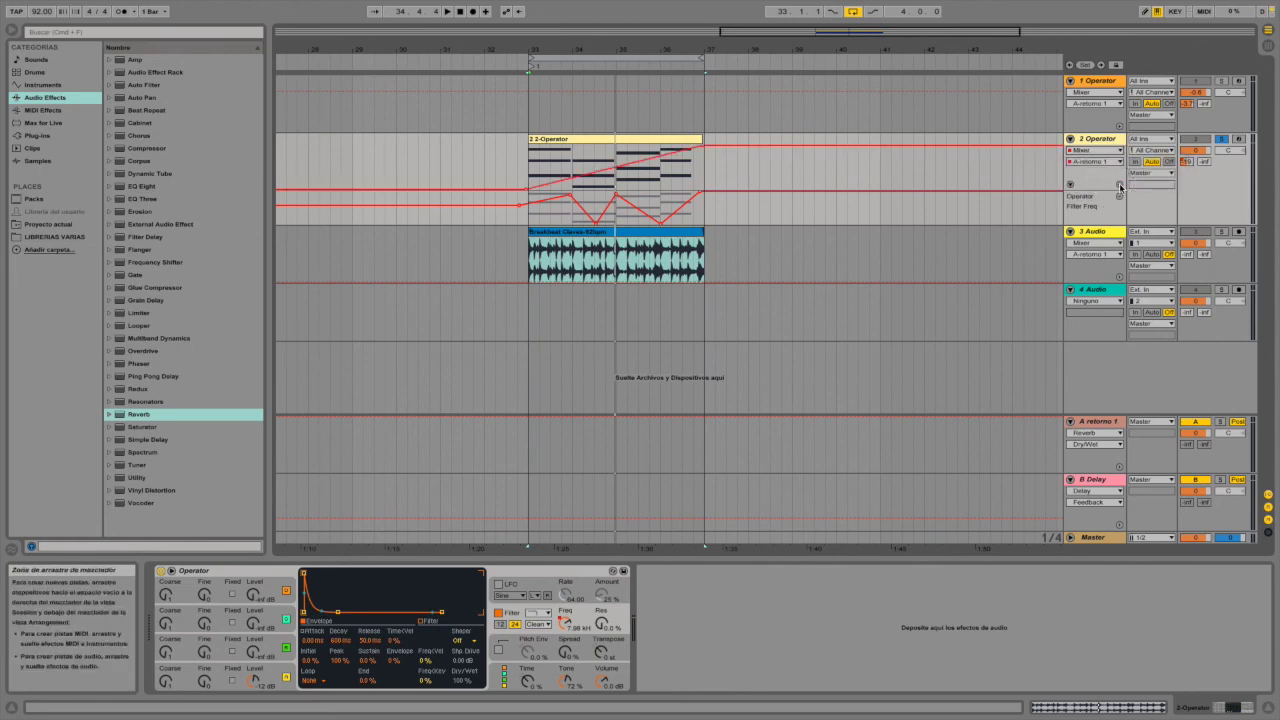
{"action": "left_click", "coordinate": [1120, 186]}
{"action": "left_click", "coordinate": [1070, 186]}
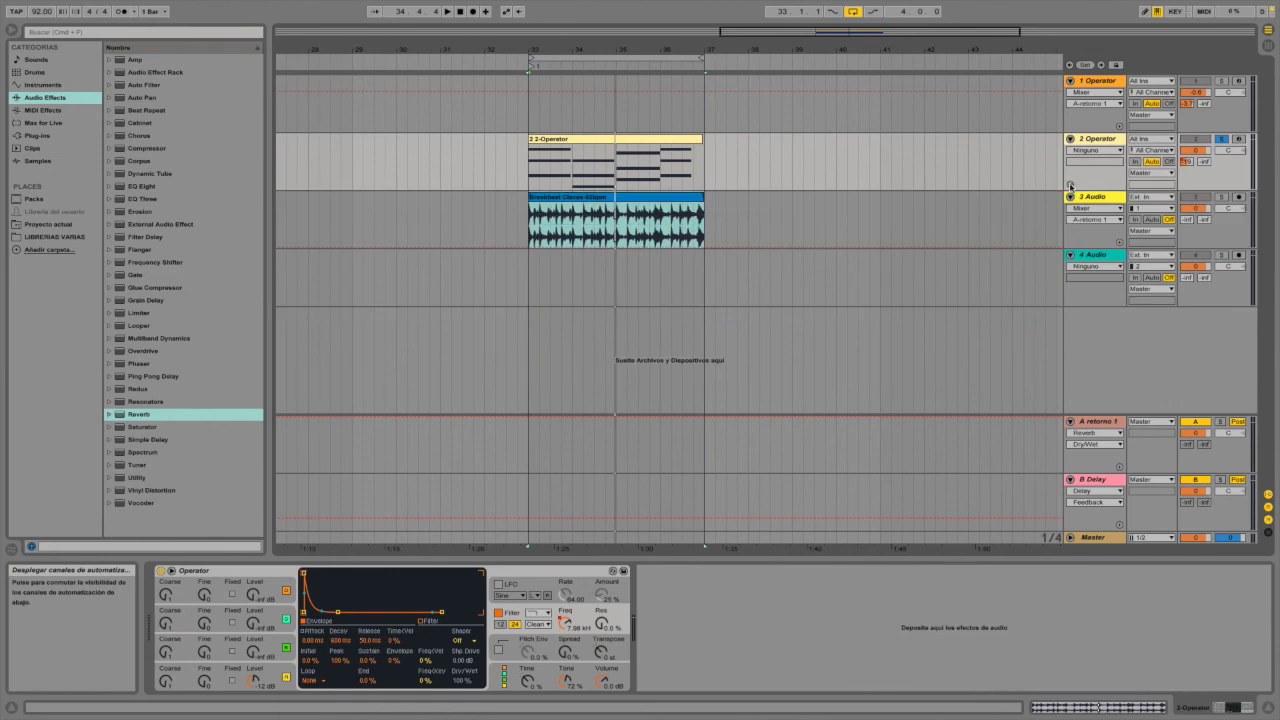
{"action": "left_click", "coordinate": [1070, 186]}
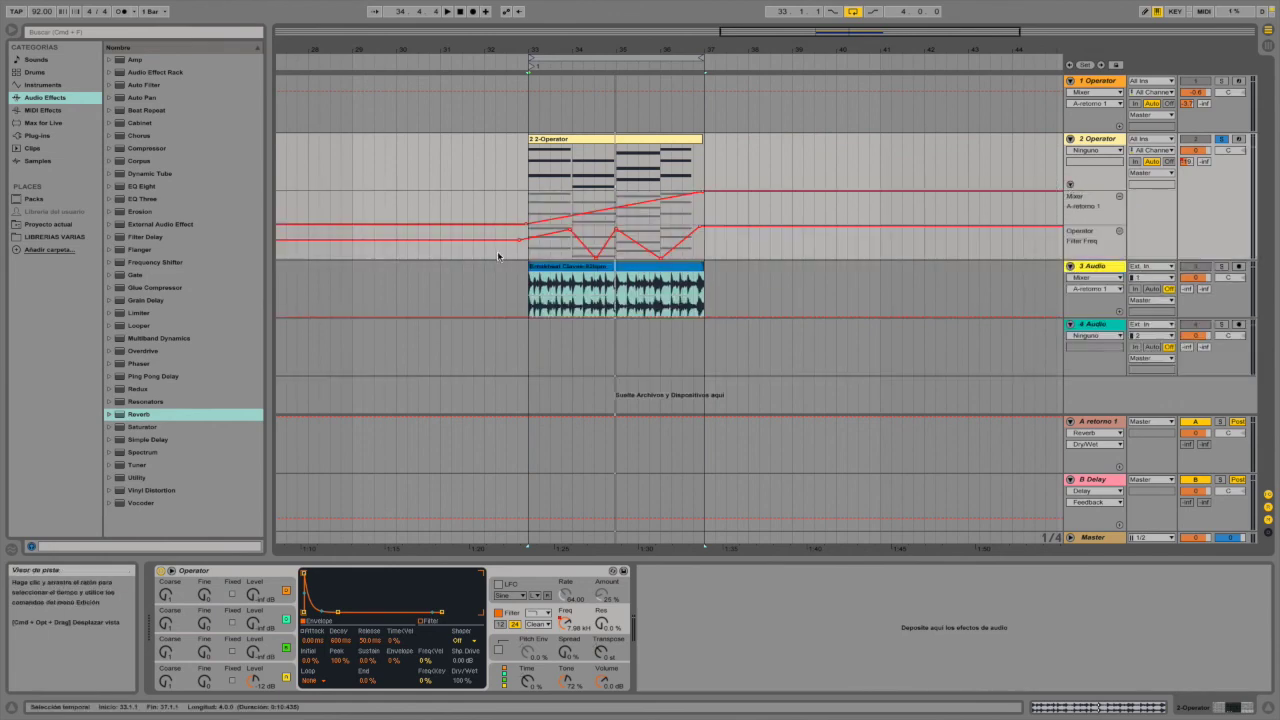